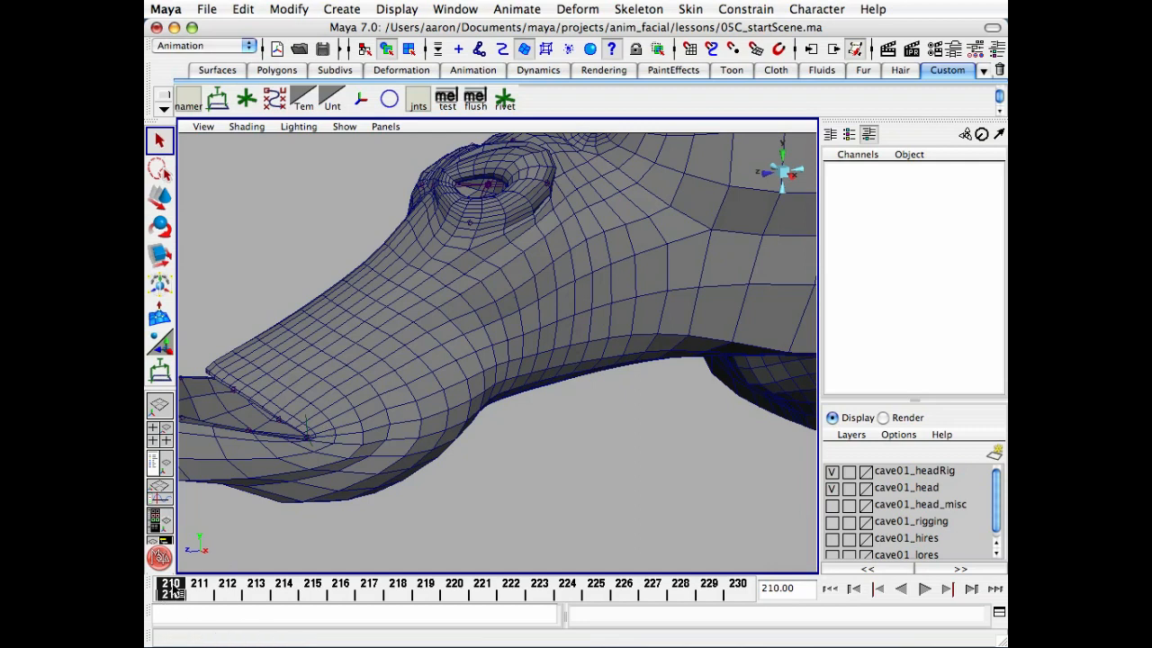
# Play the mouth animation over frames 210 to 230 and examine how the corner of the mouth moves.
pyautogui.hotkey('alt', 'v')
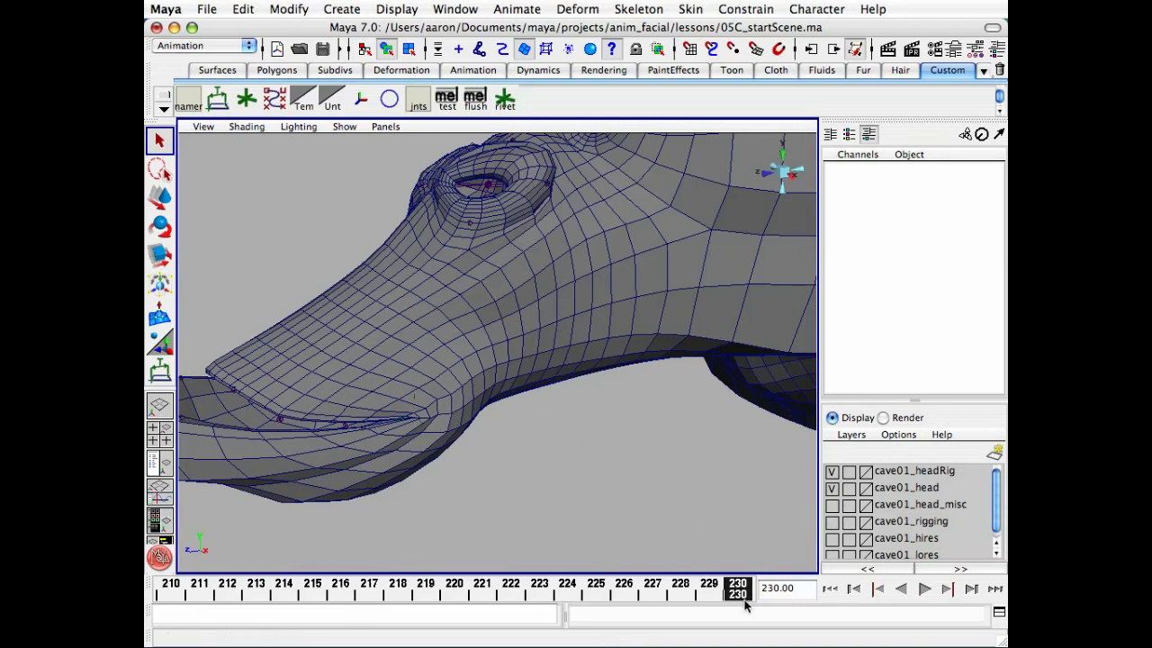
pyautogui.hotkey('alt', 'v')
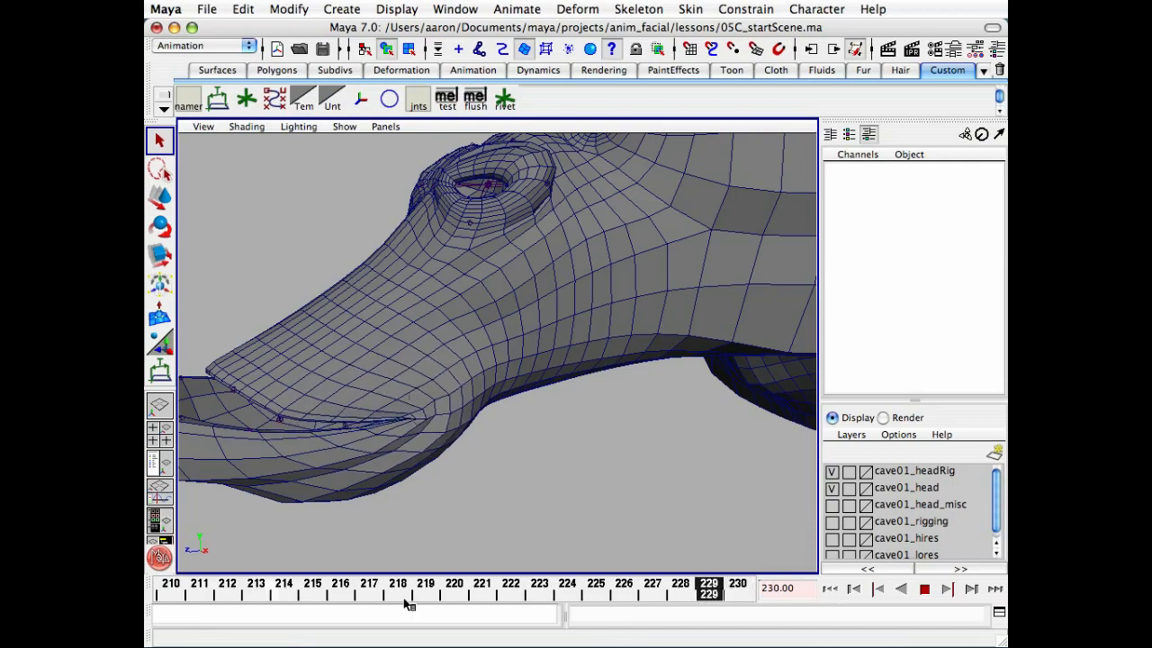
pyautogui.click(170, 591)
pyautogui.keyDown('alt'); pyautogui.moveTo(507, 394); pyautogui.dragTo(510, 395); pyautogui.keyUp('alt')
pyautogui.keyDown('alt'); pyautogui.moveTo(479, 454); pyautogui.dragTo(521, 452, button='right'); pyautogui.keyUp('alt')
pyautogui.keyDown('alt'); pyautogui.moveTo(522, 453); pyautogui.dragTo(482, 446); pyautogui.keyUp('alt')
pyautogui.keyDown('alt'); pyautogui.moveTo(483, 446); pyautogui.dragTo(535, 493, button='right'); pyautogui.keyUp('alt')
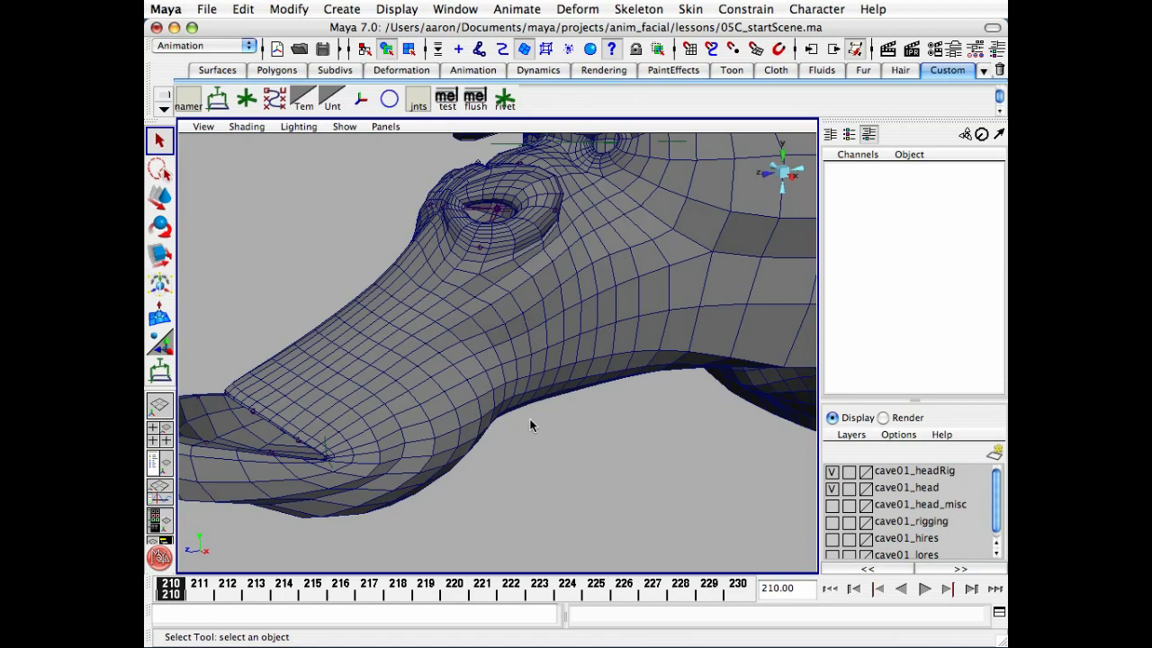
pyautogui.keyDown('alt'); pyautogui.moveTo(591, 403); pyautogui.dragTo(537, 402); pyautogui.keyUp('alt')
pyautogui.keyDown('alt'); pyautogui.moveTo(537, 402); pyautogui.dragTo(514, 417, button='right'); pyautogui.keyUp('alt')
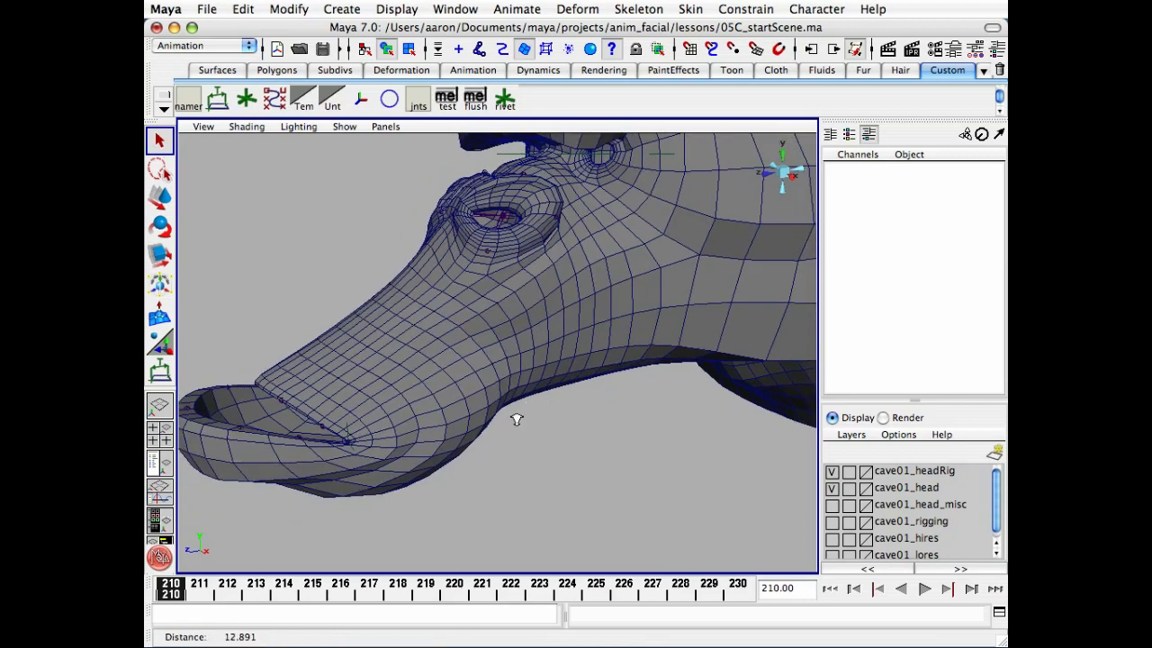
pyautogui.keyDown('alt'); pyautogui.moveTo(514, 416); pyautogui.dragTo(580, 445); pyautogui.keyUp('alt')
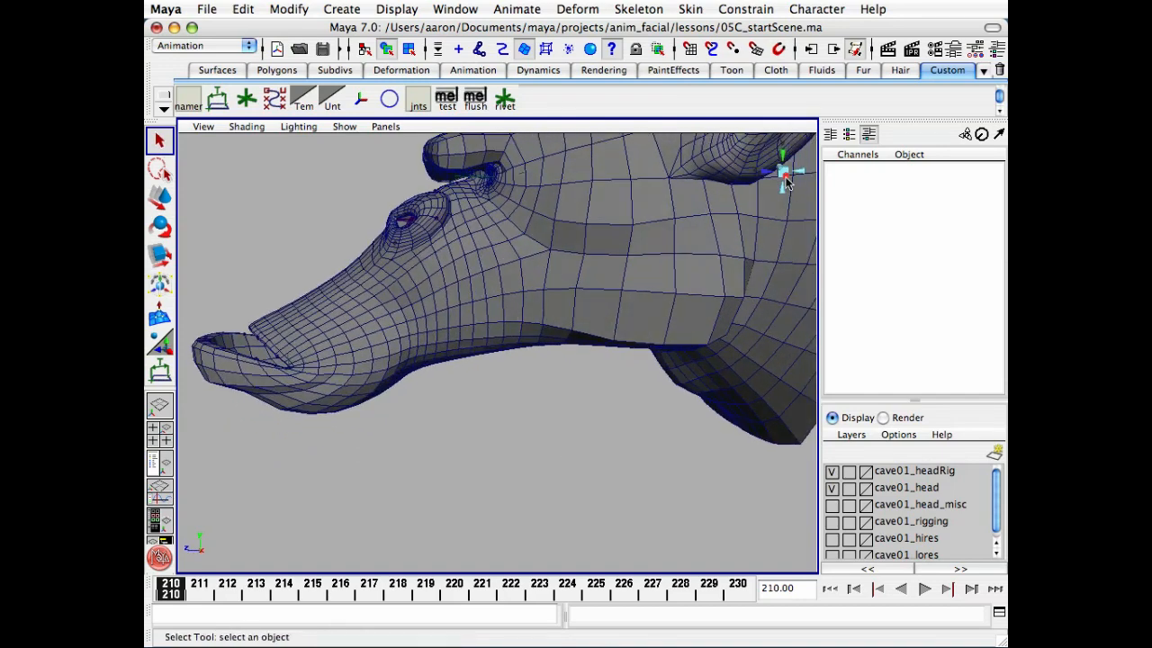
# Create a distance measurement between two points below the head's jaw, using the Distance Tool in the right side view.
pyautogui.click(751, 198)
pyautogui.click(785, 176)
pyautogui.click(653, 396)
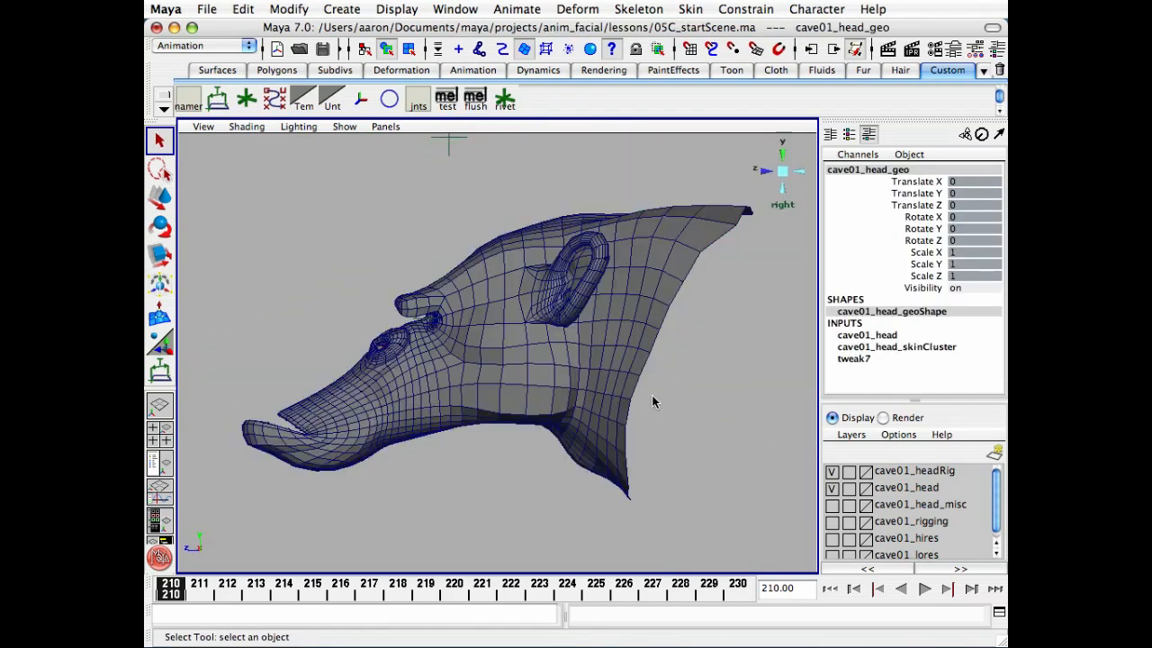
pyautogui.keyDown('alt'); pyautogui.moveTo(513, 393); pyautogui.dragTo(522, 384, button='middle'); pyautogui.keyUp('alt')
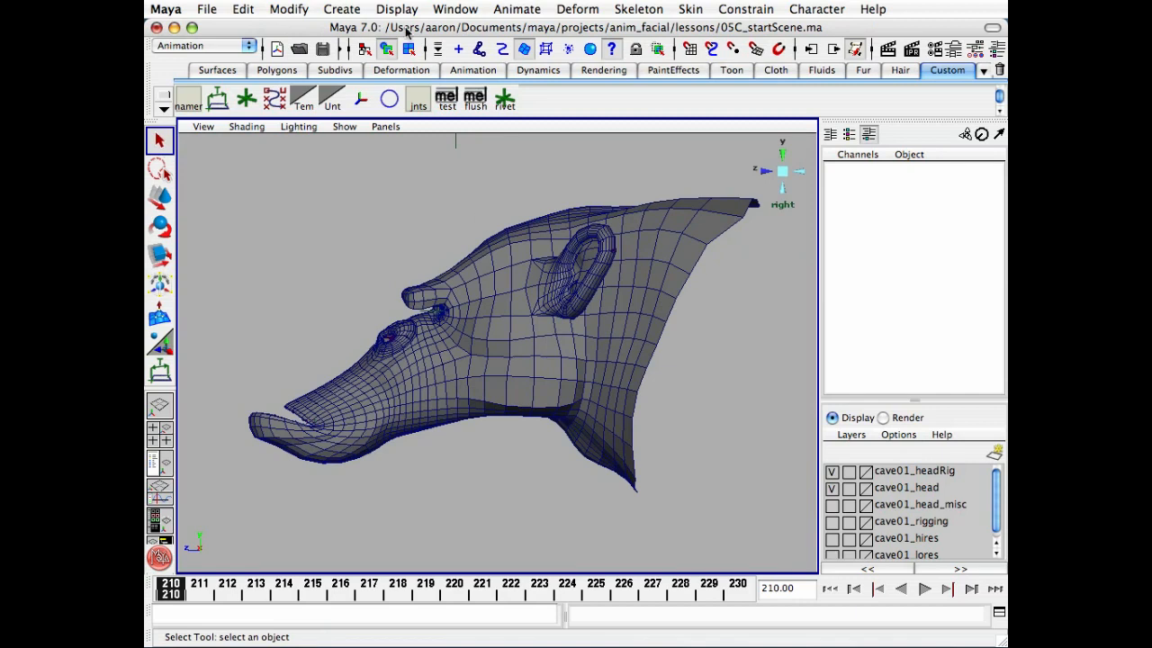
pyautogui.click(343, 11)
pyautogui.moveTo(477, 219)
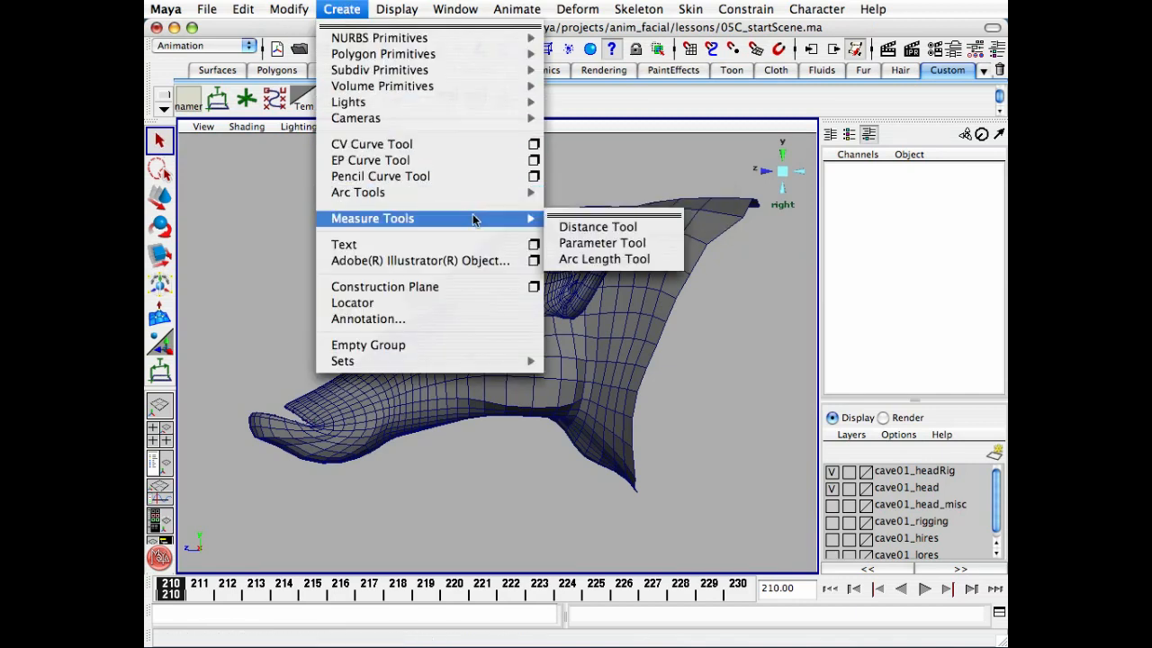
pyautogui.click(656, 230)
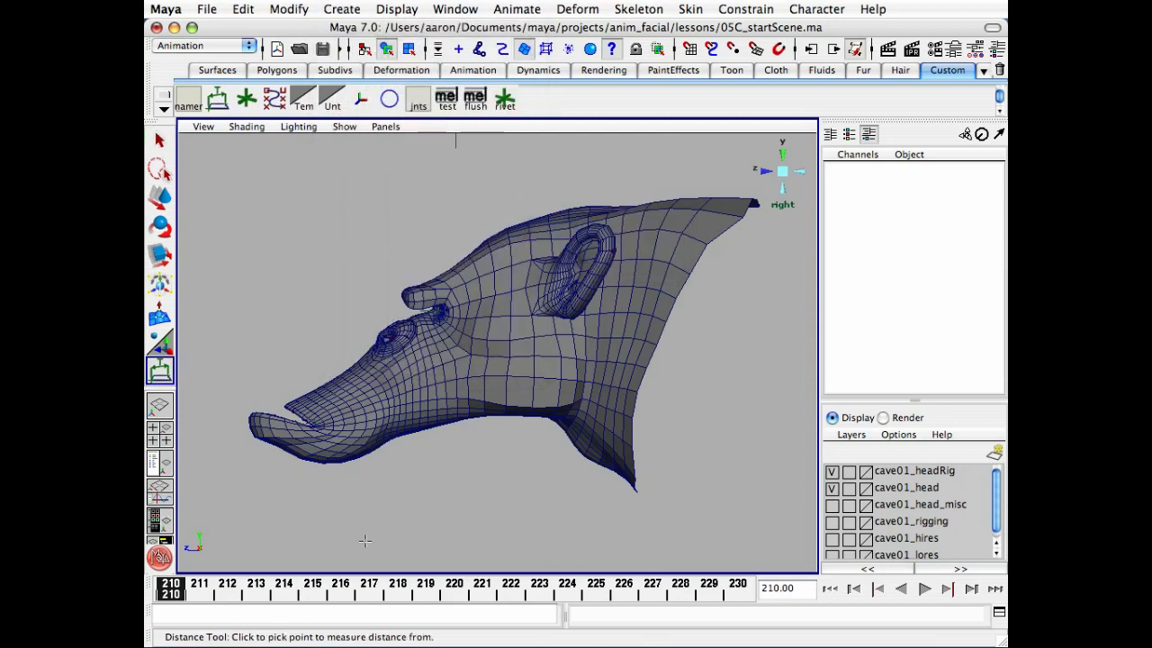
pyautogui.click(332, 497)
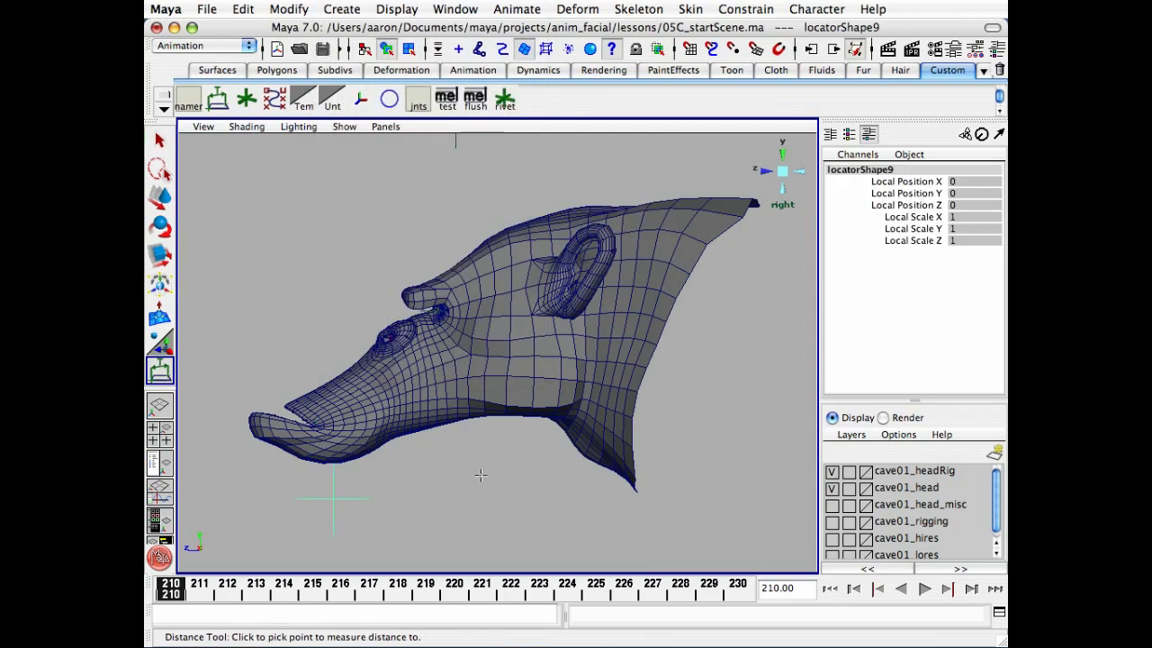
pyautogui.click(521, 466)
pyautogui.press('q')
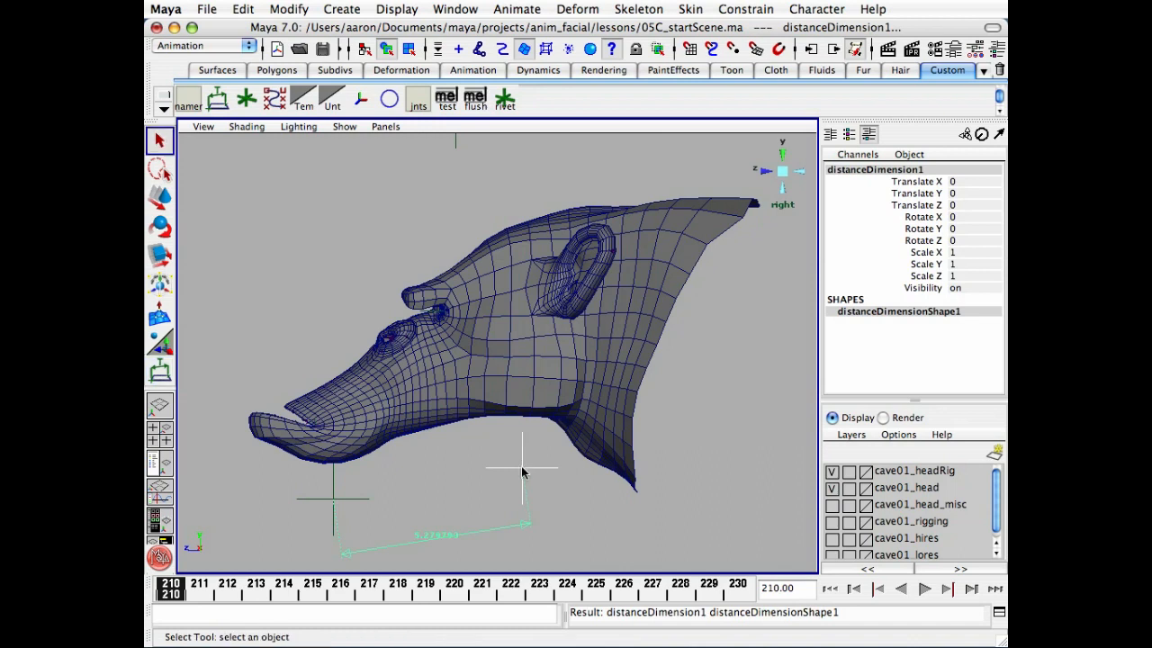
# Set Local Scale X, Y and Z of both distance locators to 0.25.
pyautogui.click(574, 506)
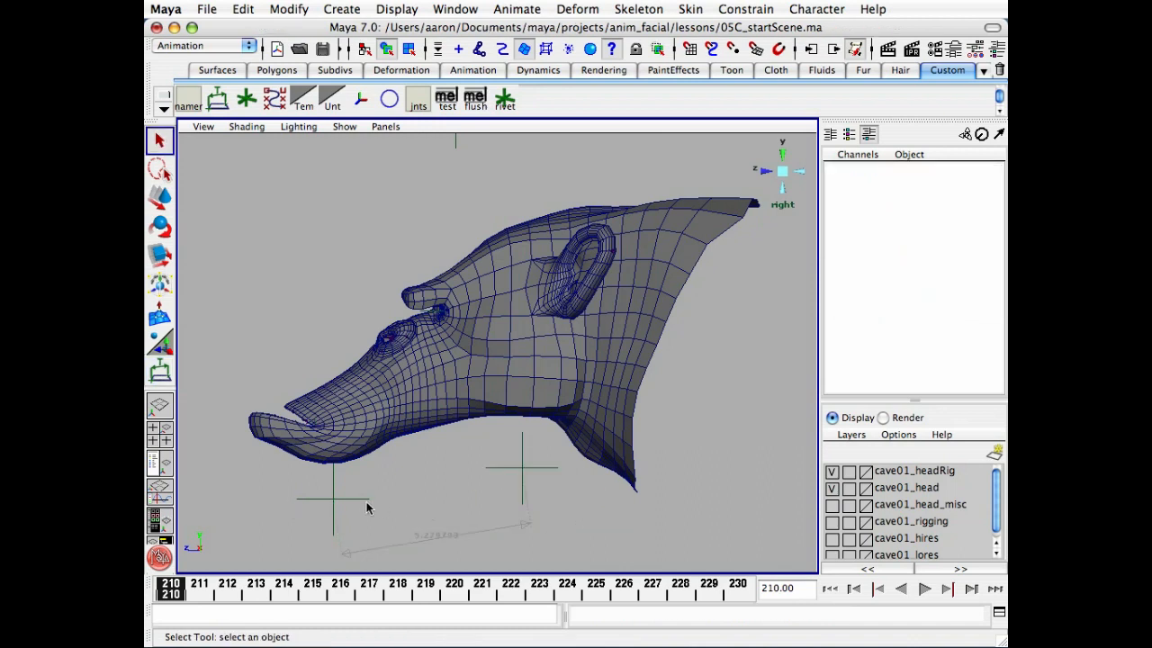
pyautogui.click(531, 468)
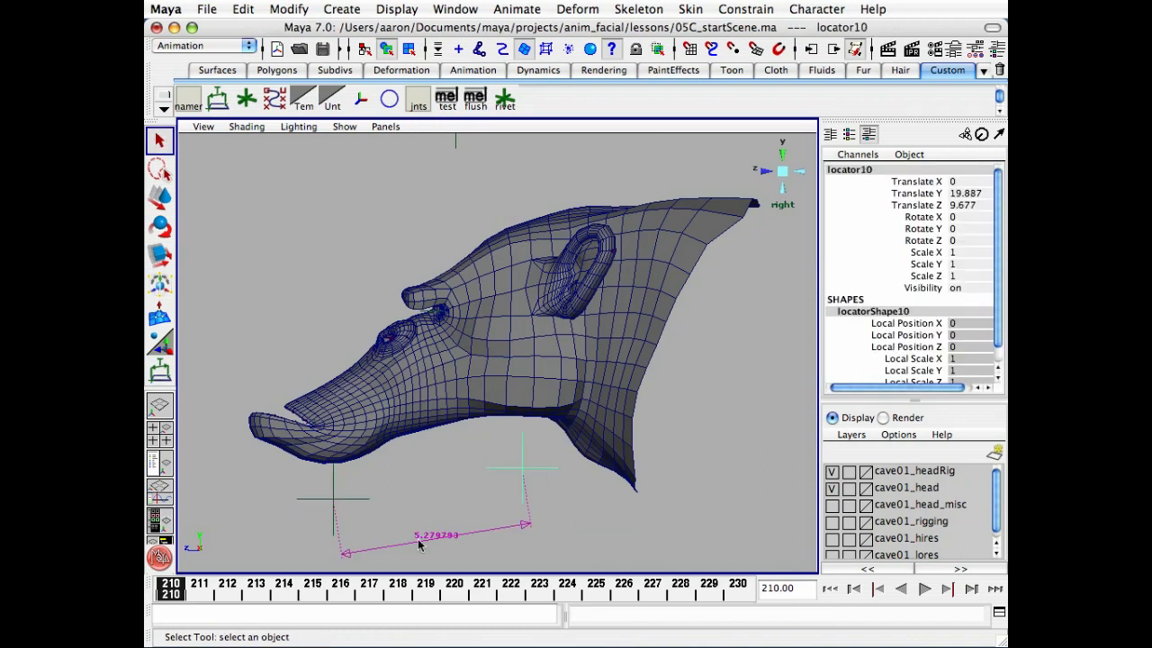
pyautogui.click(446, 538)
pyautogui.keyDown('alt'); pyautogui.moveTo(486, 500); pyautogui.dragTo(476, 456, button='middle'); pyautogui.keyUp('alt')
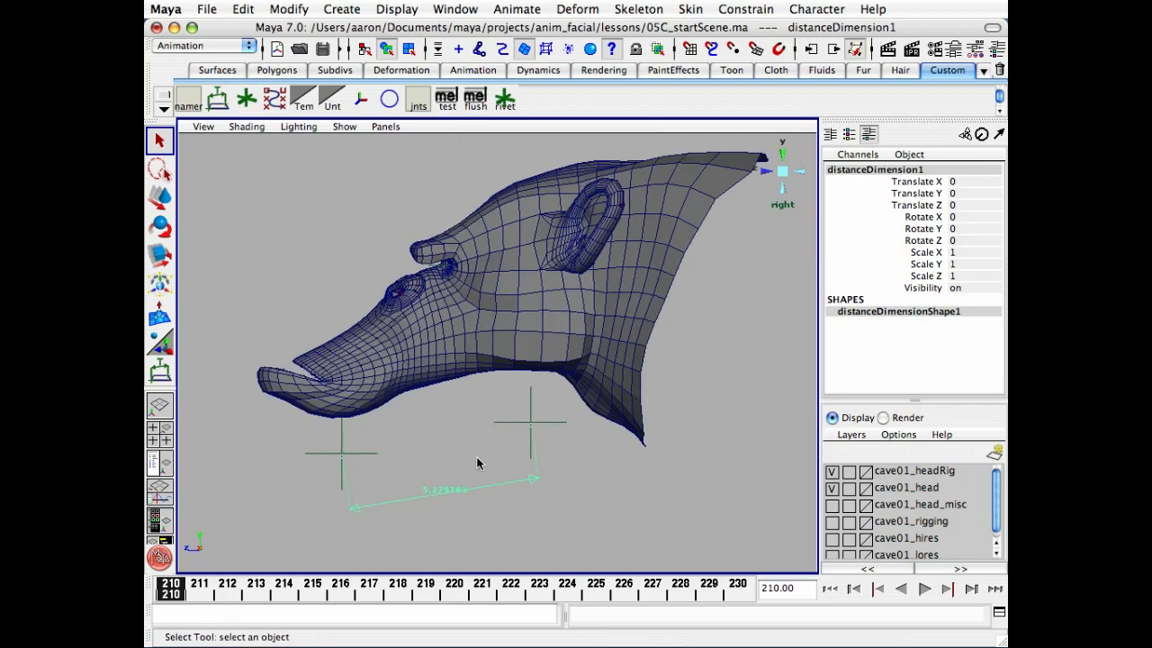
pyautogui.click(425, 452)
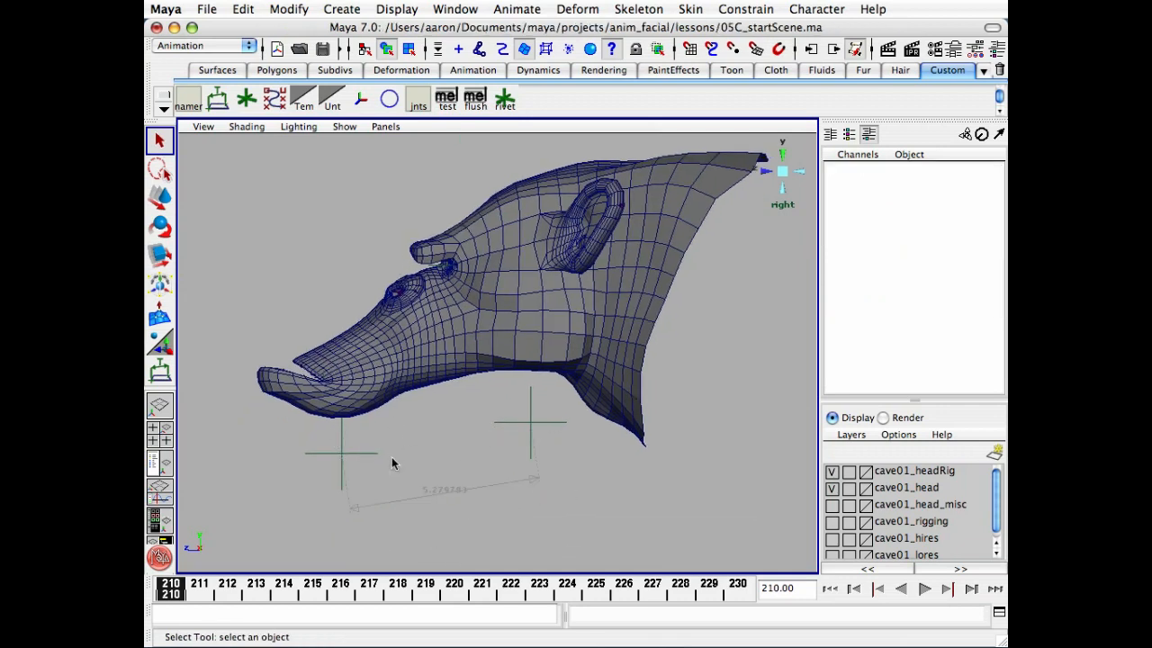
pyautogui.click(364, 455)
pyautogui.click(557, 428)
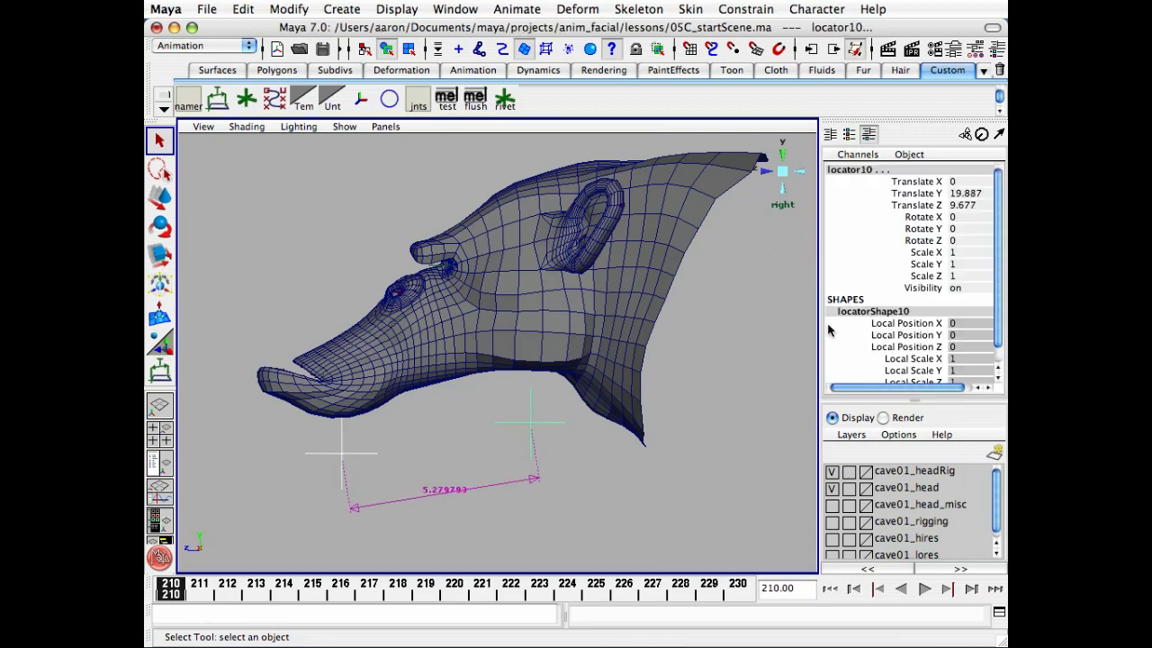
pyautogui.scroll(-1, 856, 329)
pyautogui.moveTo(956, 366); pyautogui.dragTo(959, 347)
pyautogui.write('0.25')
pyautogui.press('Return')
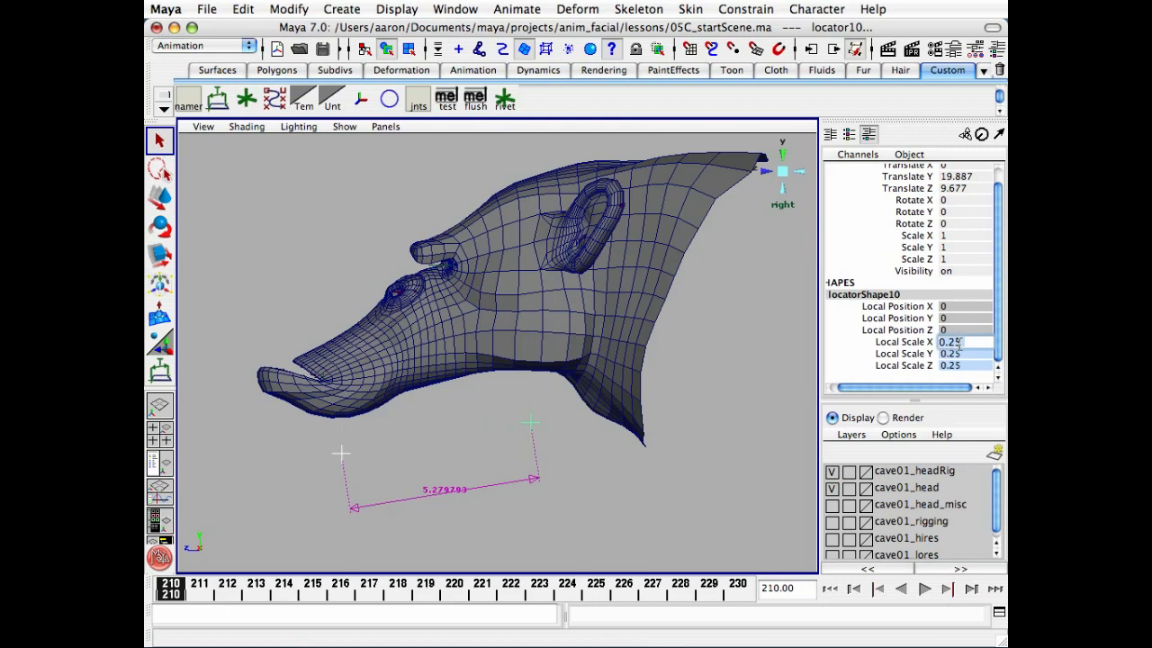
# Rename the distance dimension below the jaw as cave01_l_mouth_dist.
pyautogui.click(546, 503)
pyautogui.click(454, 487)
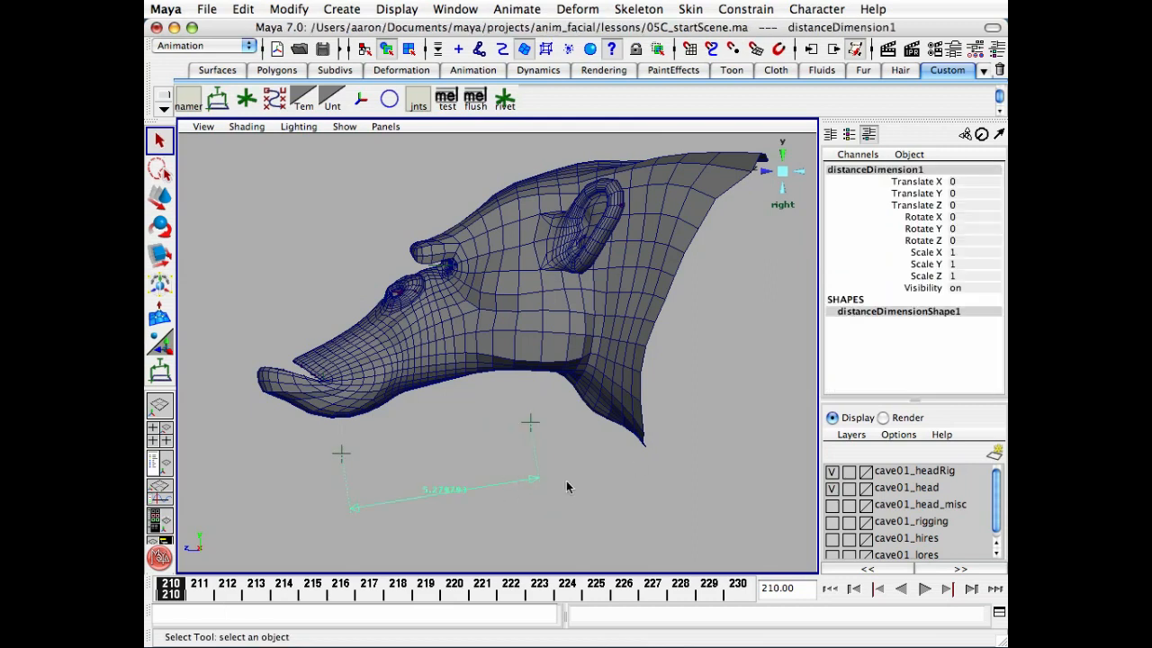
pyautogui.click(874, 170)
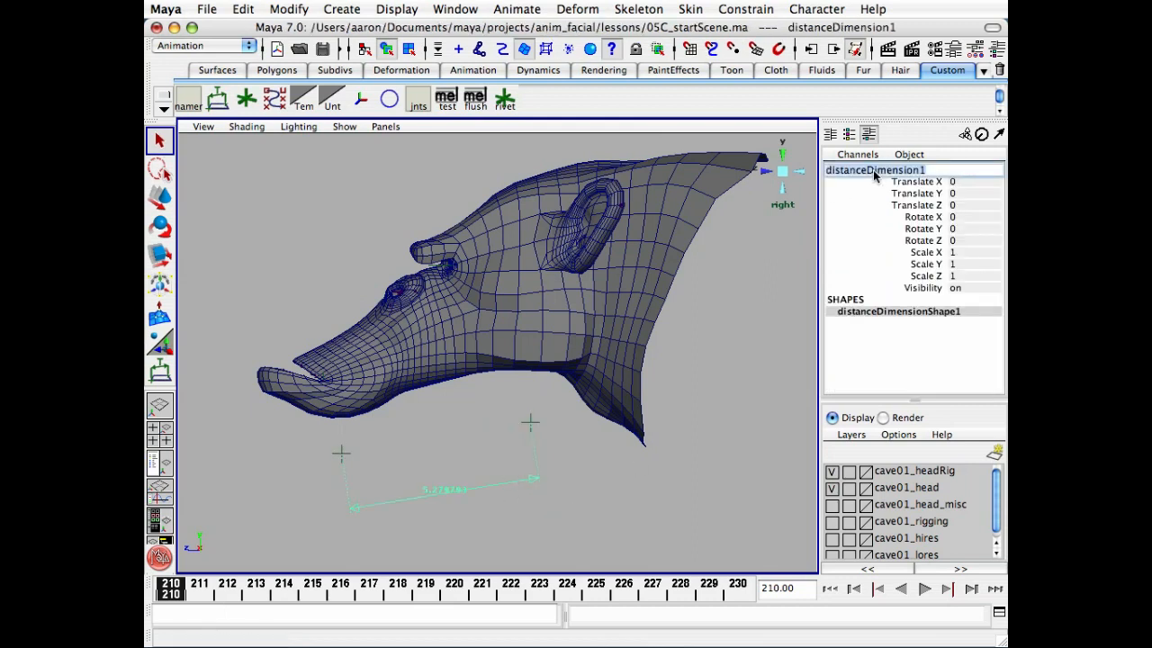
pyautogui.write('cave01_l_mouth_dis')
pyautogui.write('th_dis')
pyautogui.press('Return')
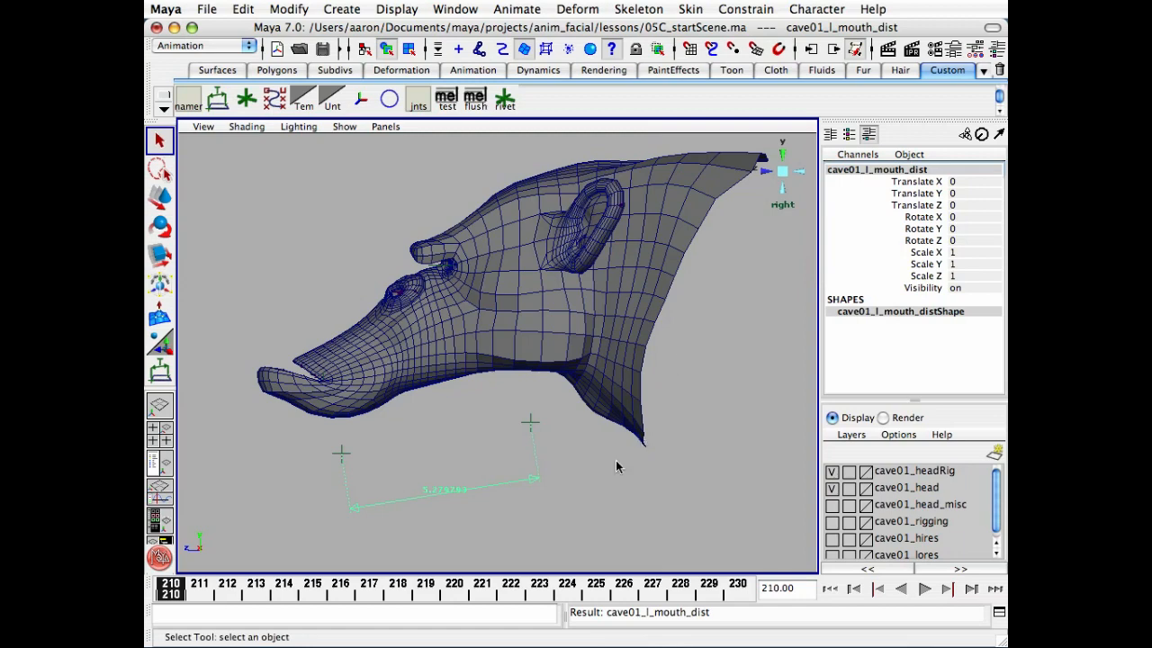
pyautogui.click(609, 503)
# Switch back to the perspective view and hide the cave01_head layer, framing the facial joints and the distance locators.
pyautogui.keyDown('alt'); pyautogui.moveTo(426, 396); pyautogui.dragTo(479, 372, button='right'); pyautogui.keyUp('alt')
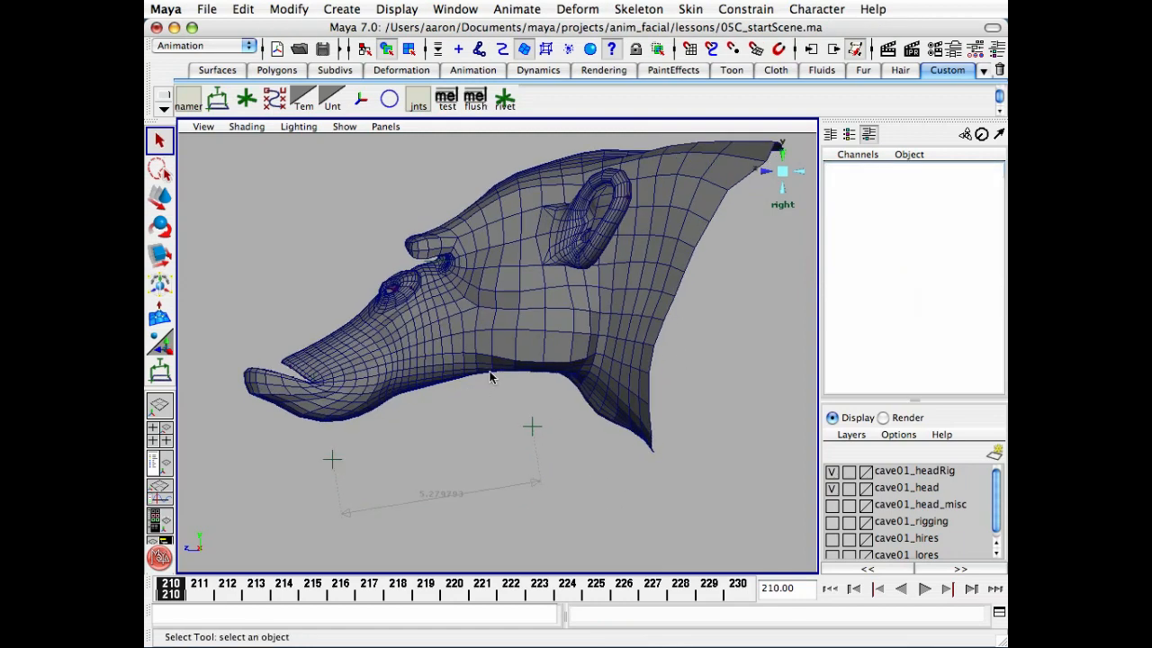
pyautogui.click(603, 328)
pyautogui.click(784, 173)
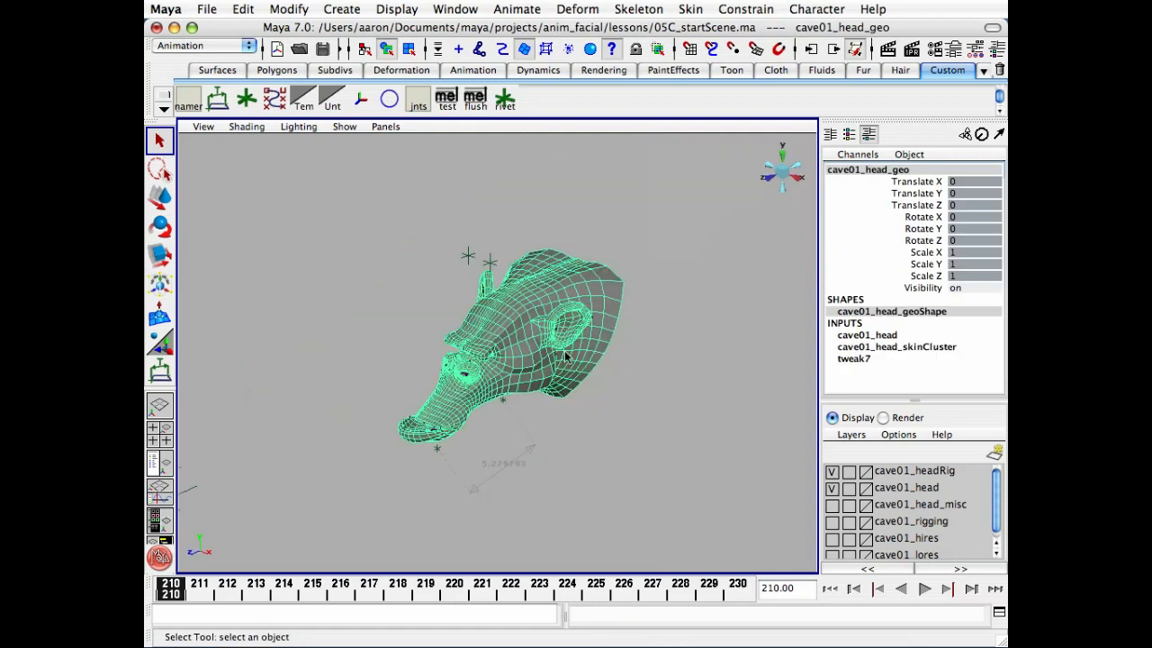
pyautogui.keyDown('alt'); pyautogui.moveTo(568, 352); pyautogui.dragTo(534, 368); pyautogui.keyUp('alt')
pyautogui.keyDown('alt'); pyautogui.moveTo(534, 368); pyautogui.dragTo(702, 328, button='right'); pyautogui.keyUp('alt')
pyautogui.keyDown('alt'); pyautogui.moveTo(702, 328); pyautogui.dragTo(720, 314, button='middle'); pyautogui.keyUp('alt')
pyautogui.keyDown('alt'); pyautogui.moveTo(720, 314); pyautogui.dragTo(781, 452); pyautogui.keyUp('alt')
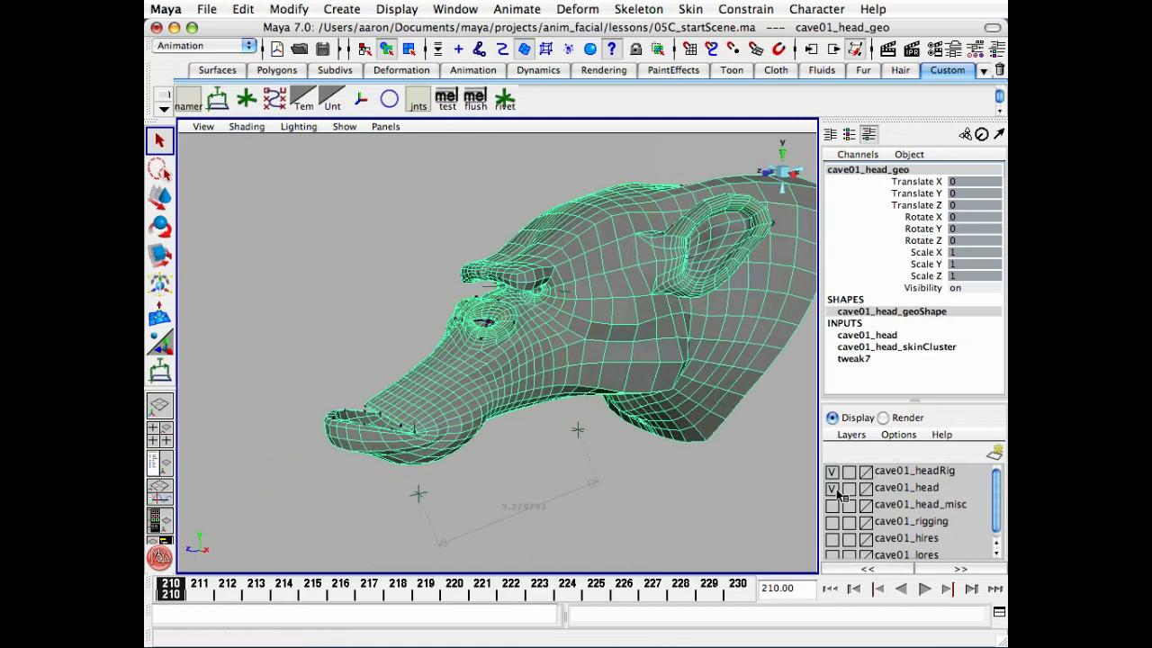
pyautogui.click(831, 487)
pyautogui.keyDown('alt'); pyautogui.moveTo(512, 486); pyautogui.dragTo(491, 476); pyautogui.keyUp('alt')
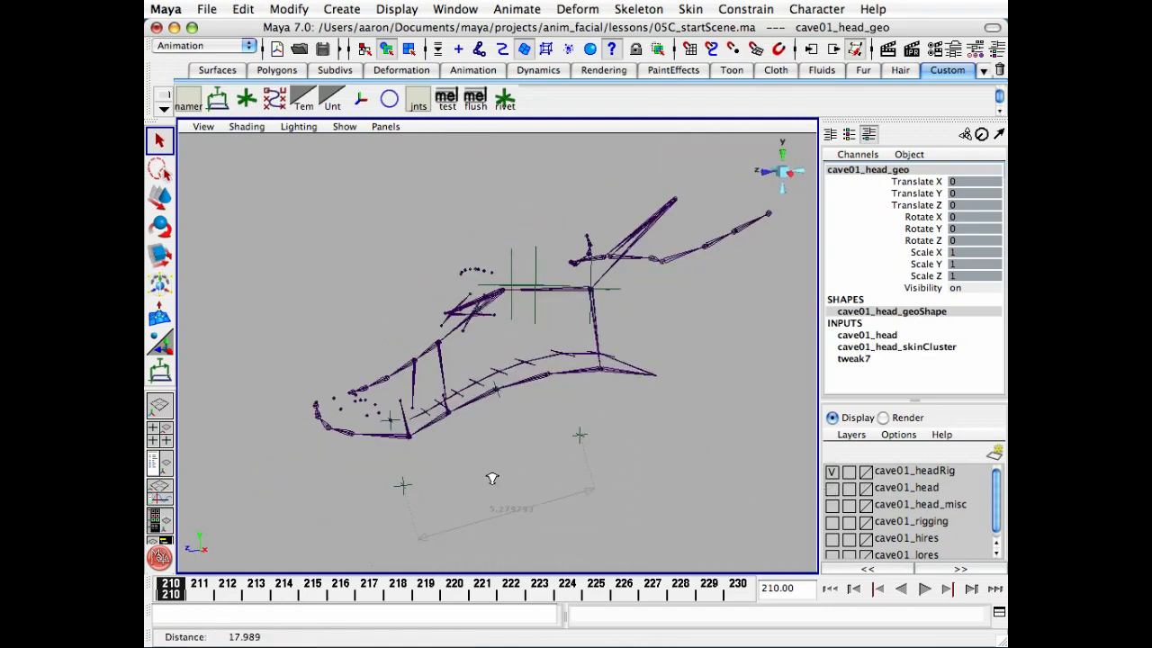
pyautogui.keyDown('alt'); pyautogui.moveTo(491, 476); pyautogui.dragTo(607, 414, button='right'); pyautogui.keyUp('alt')
pyautogui.keyDown('alt'); pyautogui.moveTo(608, 413); pyautogui.dragTo(660, 321, button='middle'); pyautogui.keyUp('alt')
# Delete the stray locator5 beside the lip-corner joint.
pyautogui.click(486, 408)
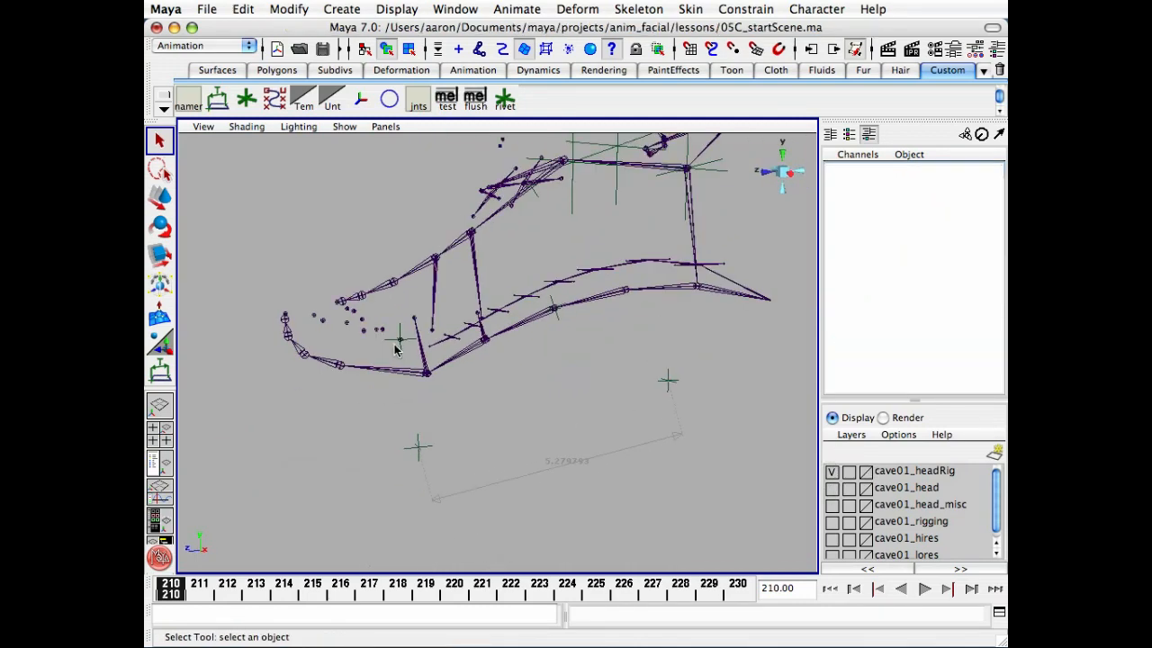
pyautogui.click(401, 351)
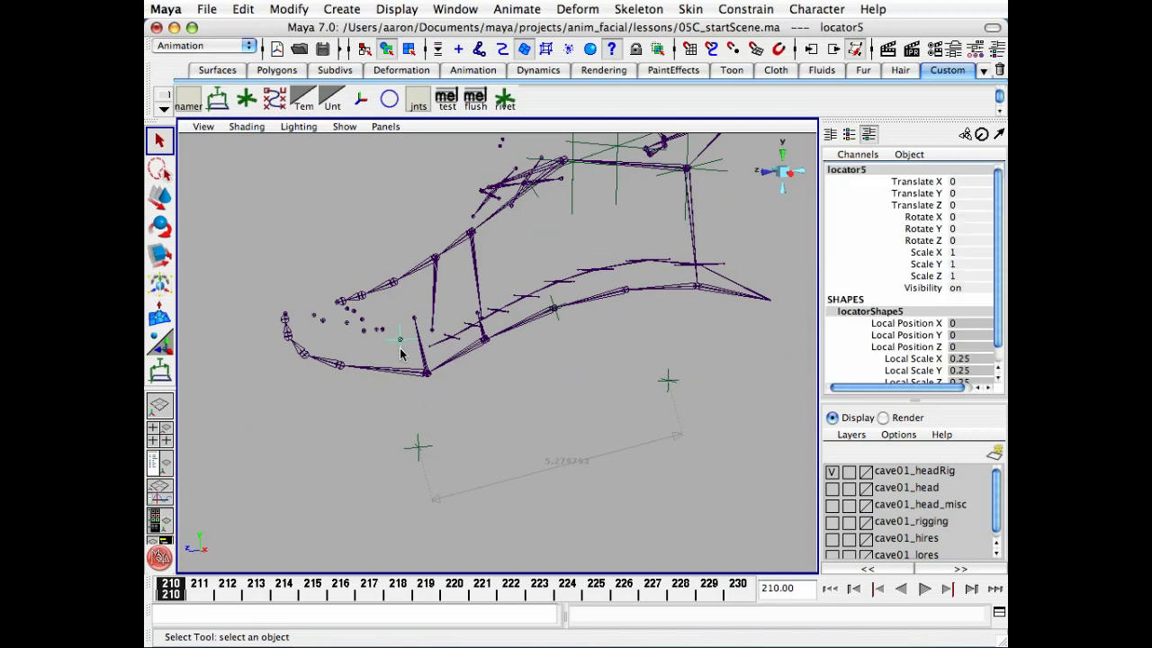
pyautogui.click(401, 351)
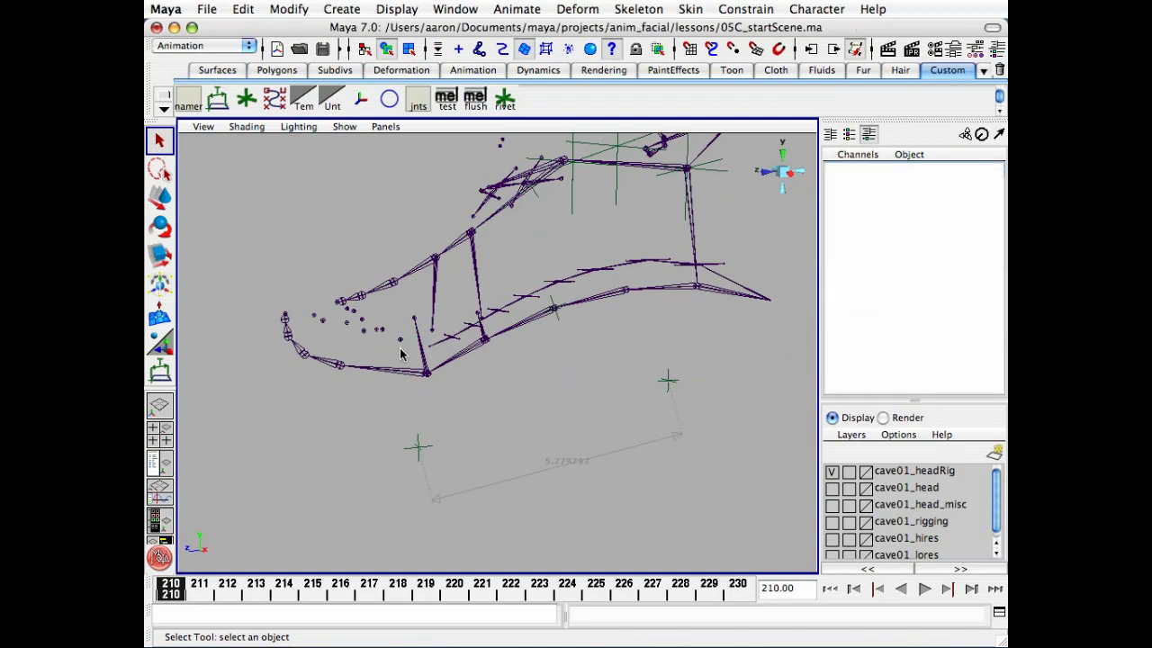
# Play the animation to check the lip joints' motion, returning to frame 210.
pyautogui.hotkey('alt', 'v')
pyautogui.click(180, 594)
pyautogui.keyDown('alt'); pyautogui.moveTo(290, 494); pyautogui.dragTo(293, 485); pyautogui.keyUp('alt')
pyautogui.keyDown('alt'); pyautogui.moveTo(294, 486); pyautogui.dragTo(336, 474, button='right'); pyautogui.keyUp('alt')
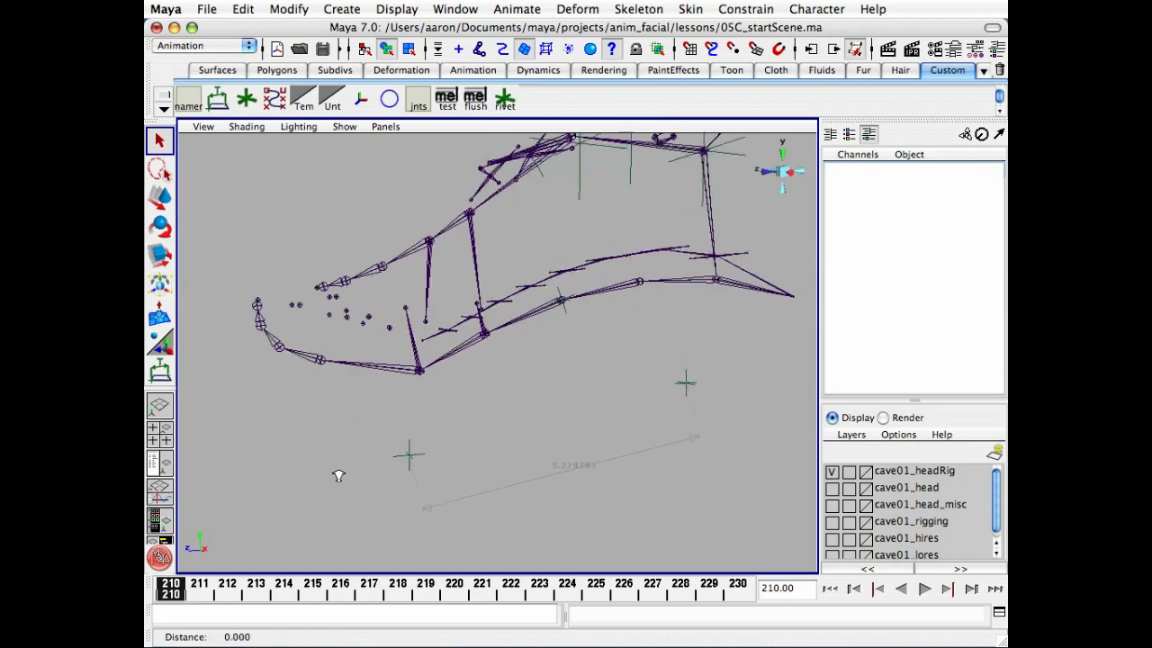
pyautogui.keyDown('alt'); pyautogui.moveTo(337, 473); pyautogui.dragTo(392, 450); pyautogui.keyUp('alt')
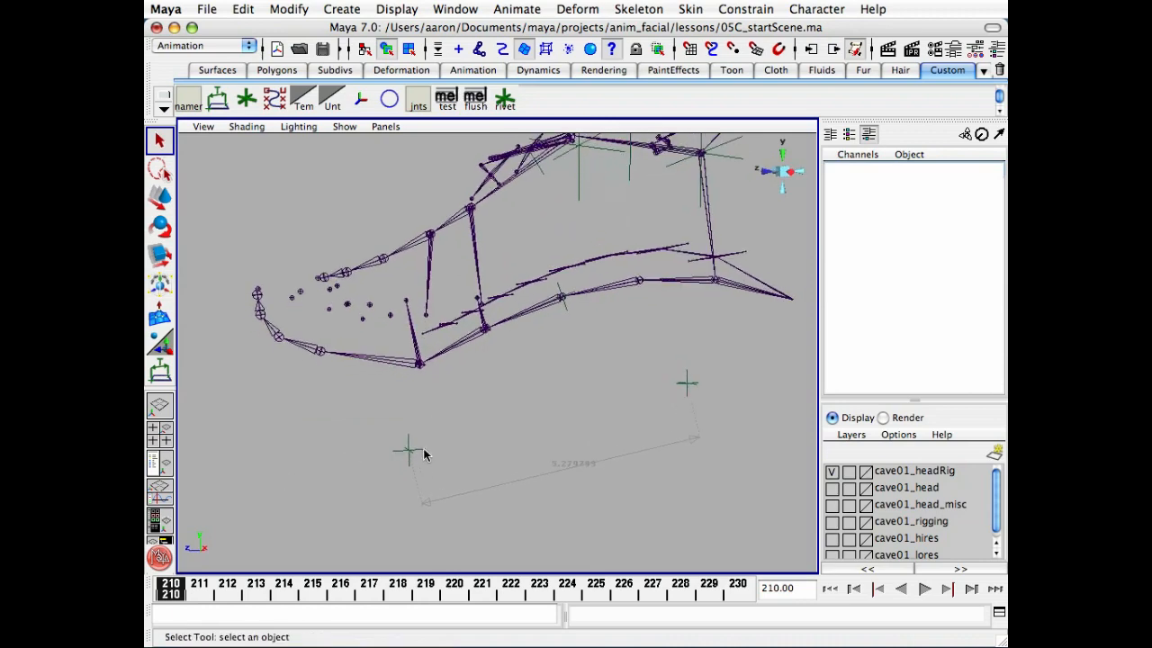
# Enable joint selection and parent the front distance locator, locator9, under the lip-corner joint cave01_l_slip01_jnt.
pyautogui.click(420, 454)
pyautogui.keyDown('alt'); pyautogui.moveTo(387, 382); pyautogui.dragTo(527, 357, button='right'); pyautogui.keyUp('alt')
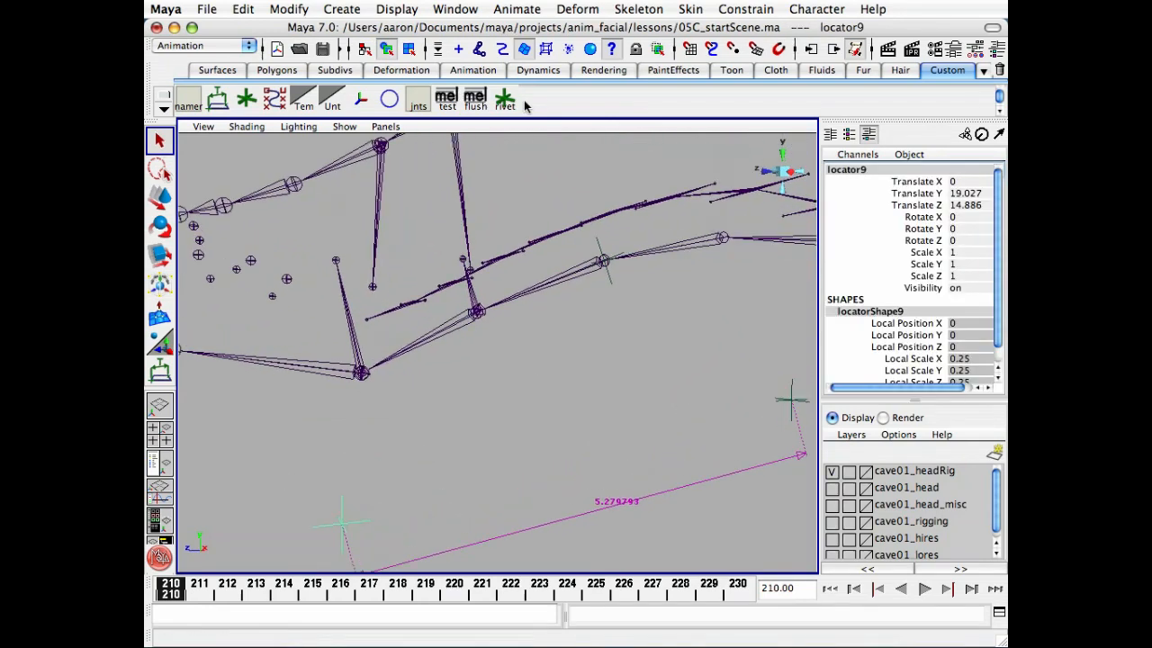
pyautogui.click(479, 49)
pyautogui.keyDown('alt'); pyautogui.moveTo(320, 321); pyautogui.dragTo(332, 321); pyautogui.keyUp('alt')
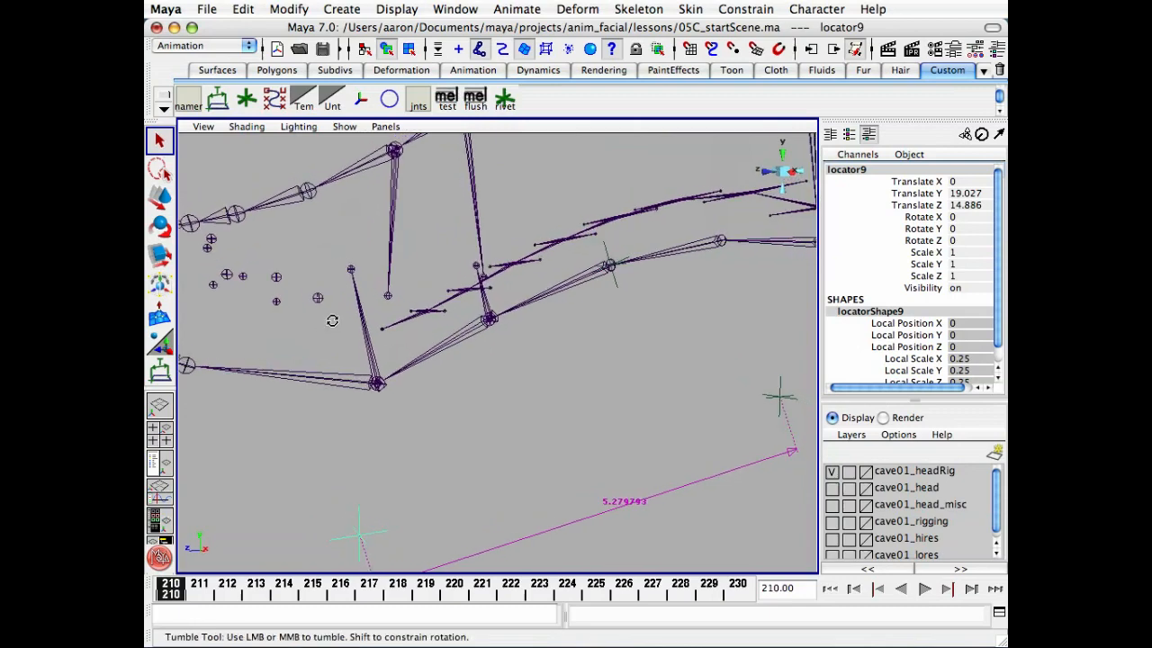
pyautogui.keyDown('alt'); pyautogui.moveTo(331, 321); pyautogui.dragTo(291, 334, button='right'); pyautogui.keyUp('alt')
pyautogui.keyDown('alt'); pyautogui.moveTo(290, 334); pyautogui.dragTo(288, 339); pyautogui.keyUp('alt')
pyautogui.moveTo(232, 586); pyautogui.dragTo(171, 590)
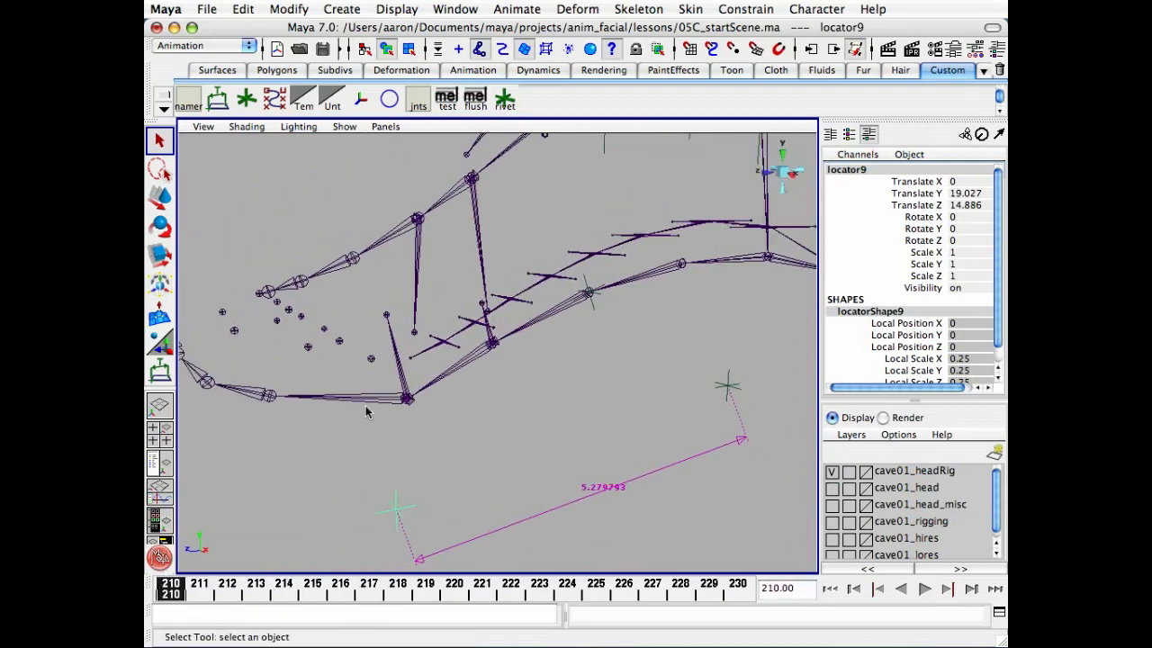
pyautogui.click(371, 359)
pyautogui.press('p')
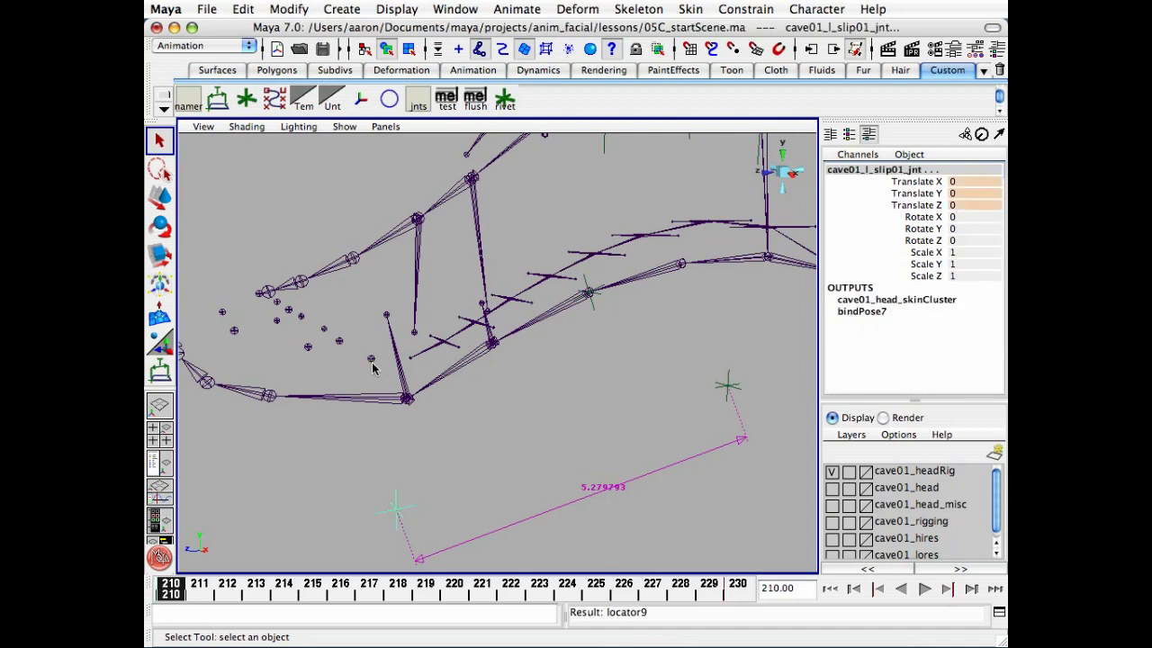
pyautogui.click(487, 460)
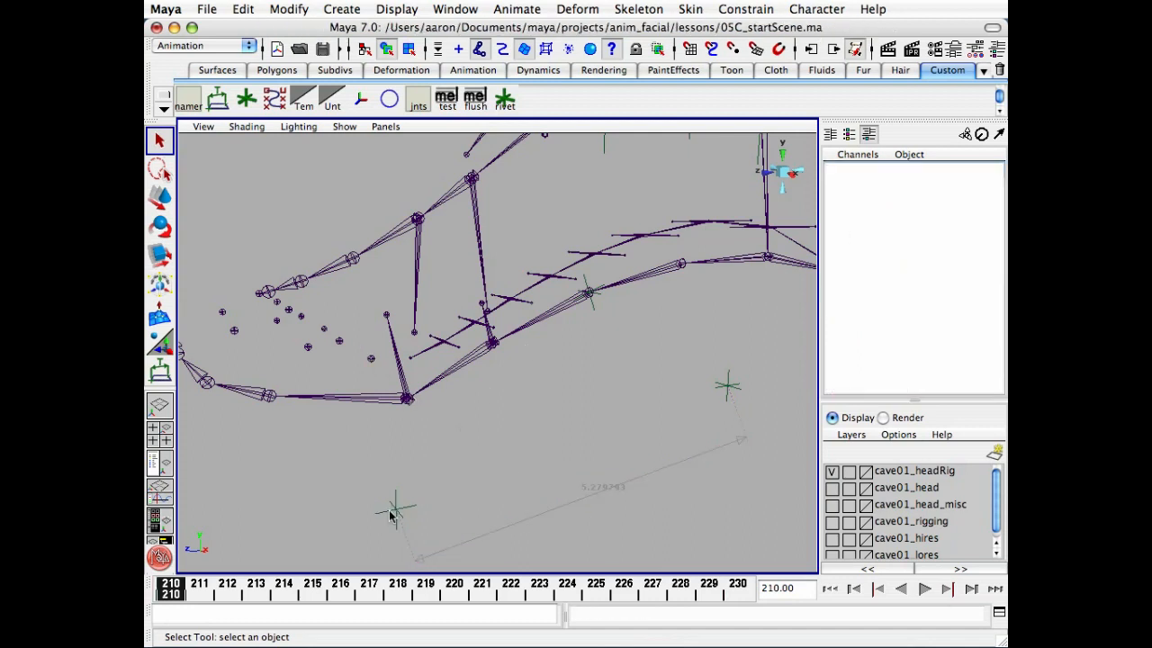
# Set locator9's Translate X, Y and Z to 0 so it snaps onto its parent lip-corner joint.
pyautogui.click(404, 511)
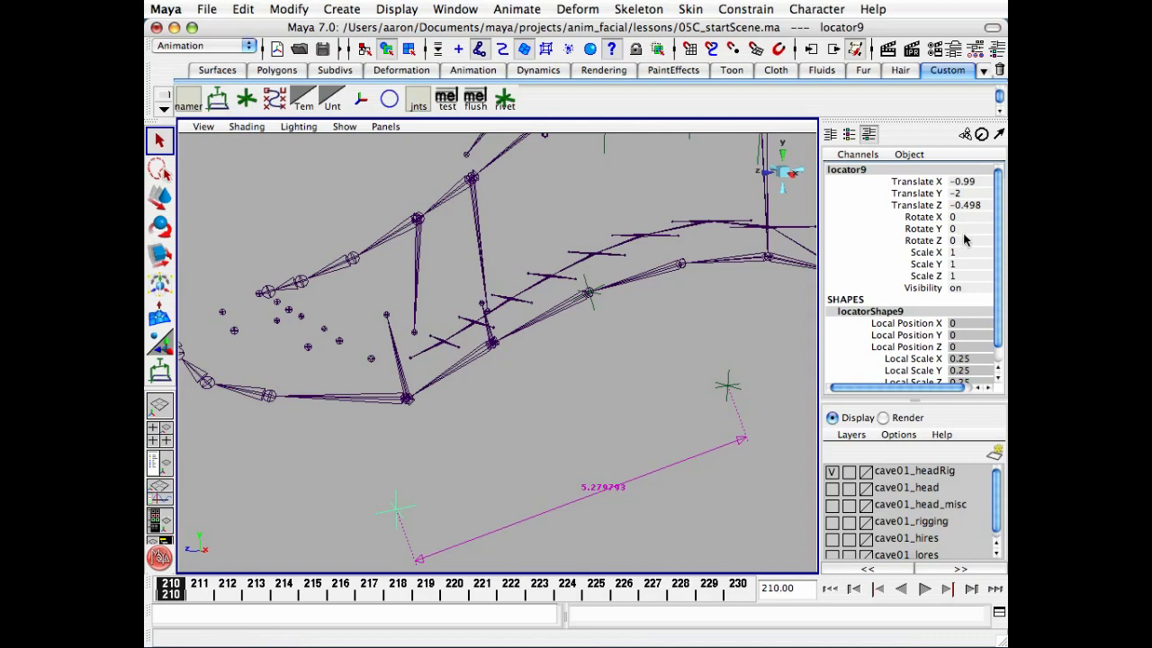
pyautogui.moveTo(969, 206); pyautogui.dragTo(968, 179)
pyautogui.click(969, 179)
pyautogui.write('0')
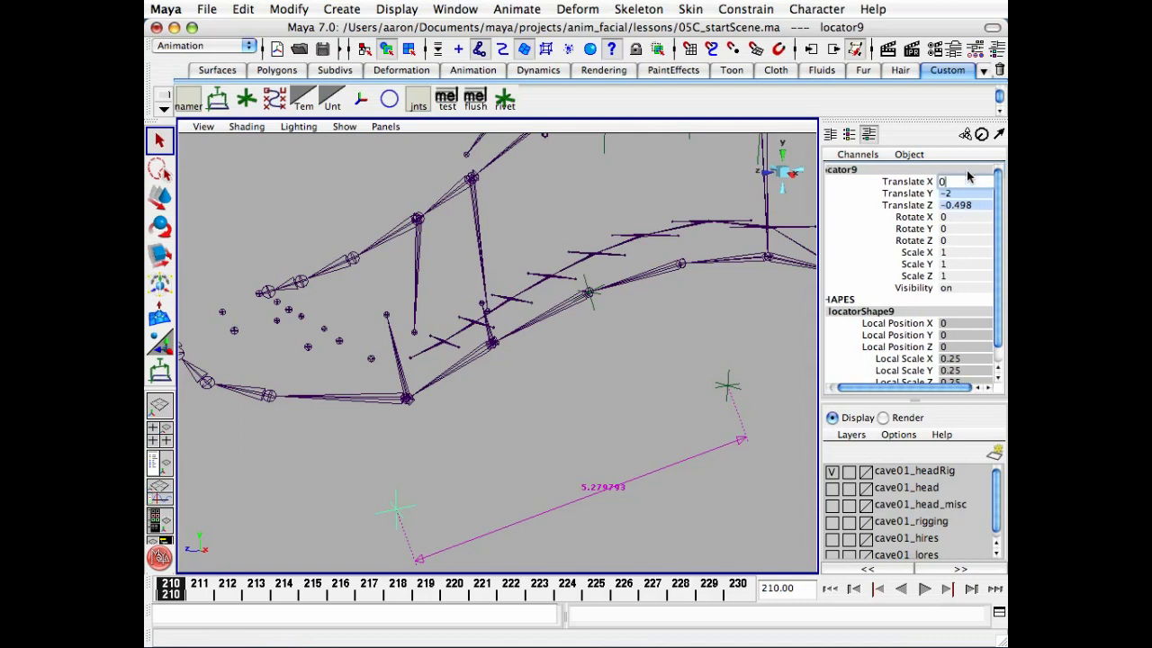
pyautogui.press('Return')
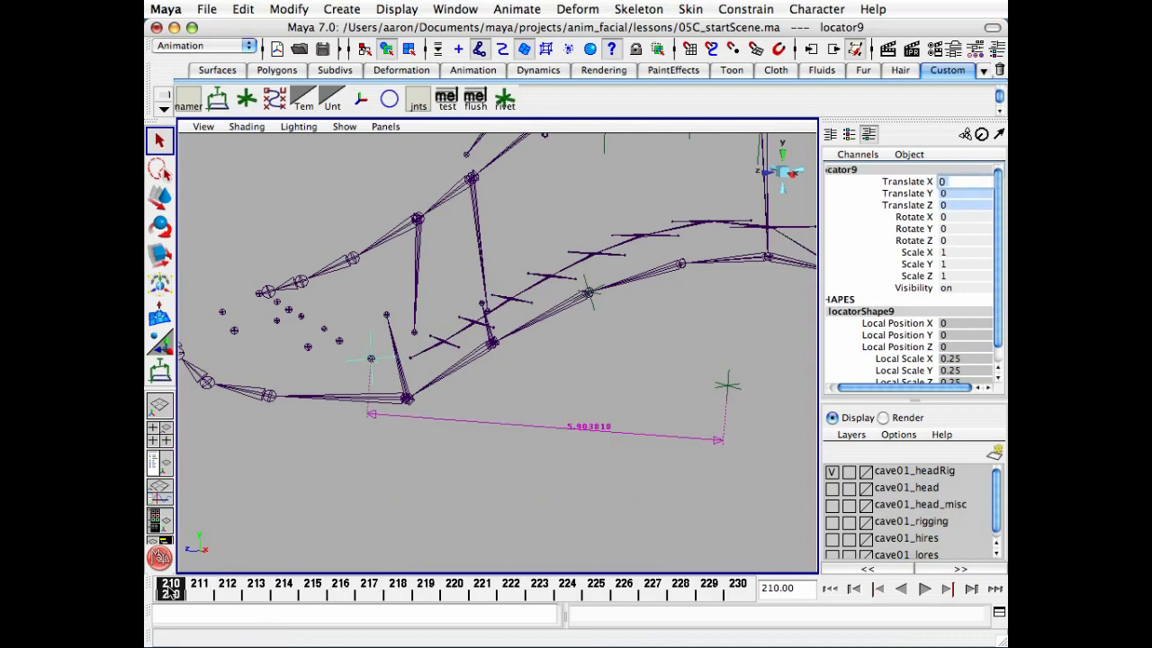
# Scrub the timeline to frame 230 to check that locator9 follows the lip-corner joint, returning to frame 210.
pyautogui.moveTo(171, 589); pyautogui.dragTo(737, 590)
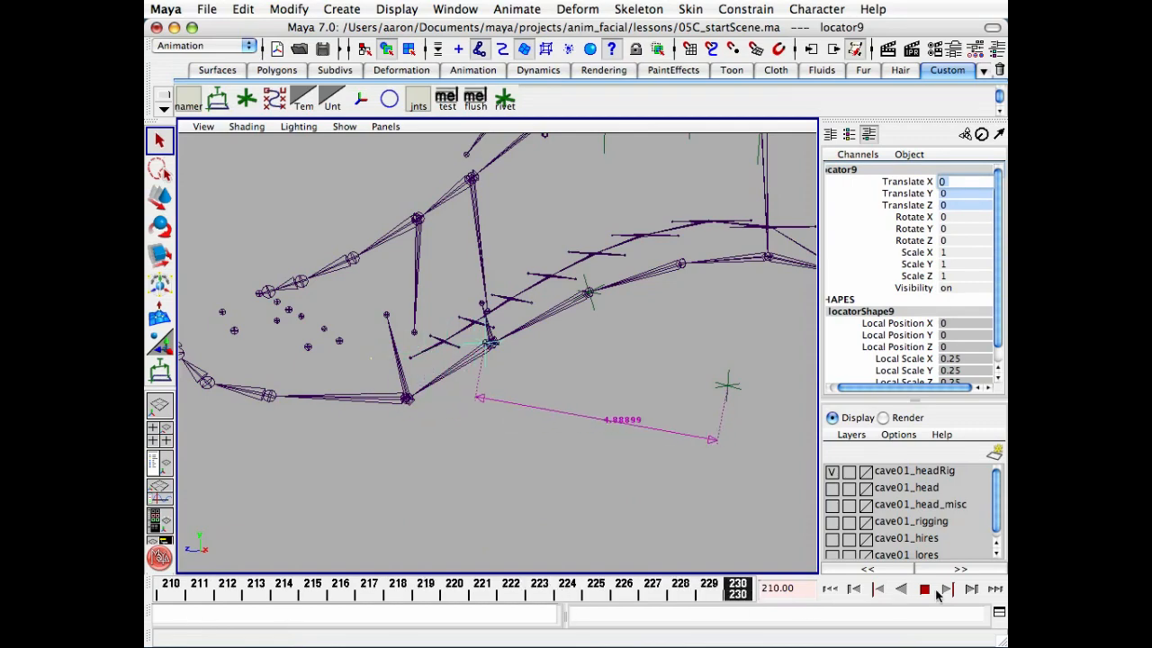
pyautogui.click(929, 590)
pyautogui.scroll(-3, 473, 393)
pyautogui.keyDown('alt'); pyautogui.moveTo(514, 431); pyautogui.dragTo(613, 477); pyautogui.keyUp('alt')
# Show the cave01_head layer and frame the mouth and cheek together with the distance locators.
pyautogui.click(832, 487)
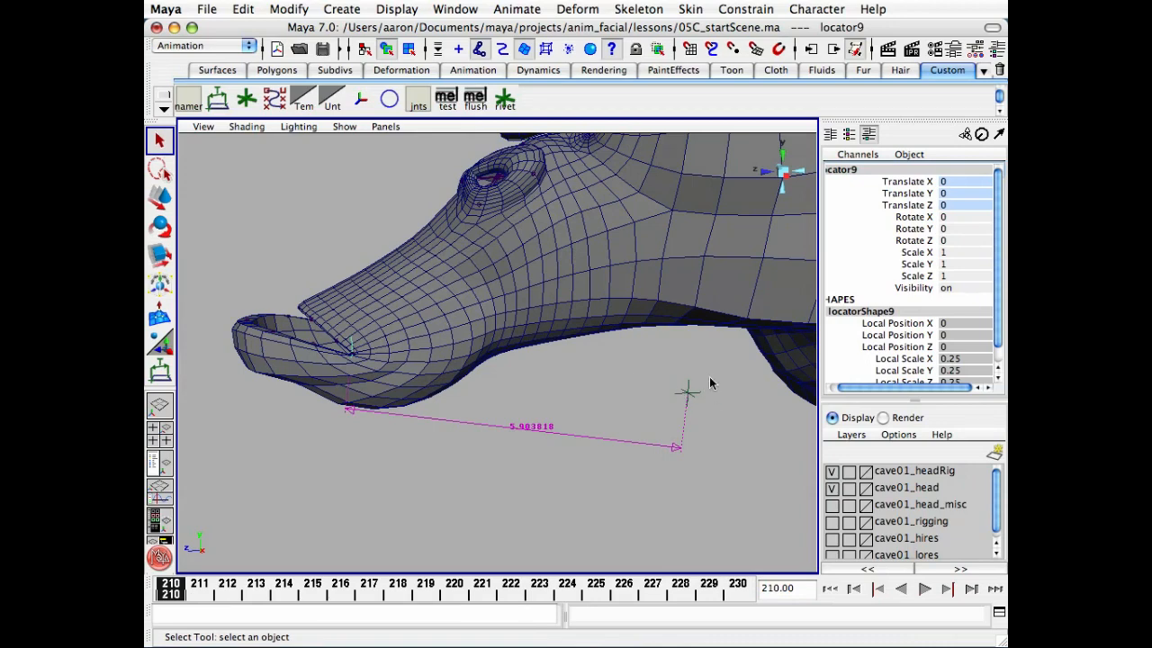
pyautogui.keyDown('alt'); pyautogui.moveTo(577, 482); pyautogui.dragTo(580, 483); pyautogui.keyUp('alt')
pyautogui.keyDown('alt'); pyautogui.moveTo(580, 483); pyautogui.dragTo(623, 466, button='right'); pyautogui.keyUp('alt')
pyautogui.keyDown('alt'); pyautogui.moveTo(579, 382); pyautogui.dragTo(574, 440, button='middle'); pyautogui.keyUp('alt')
pyautogui.keyDown('alt'); pyautogui.moveTo(574, 439); pyautogui.dragTo(569, 436); pyautogui.keyUp('alt')
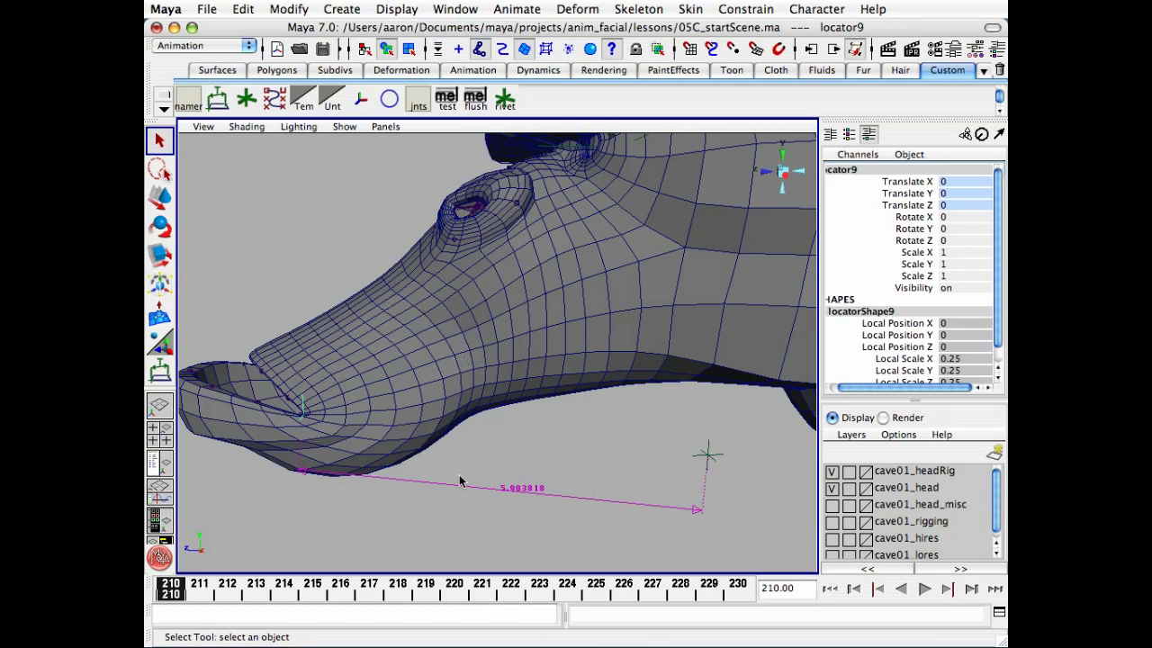
# Disable selection of miscellaneous objects and duplicate the head mesh cave01_head_geo.
pyautogui.click(551, 456)
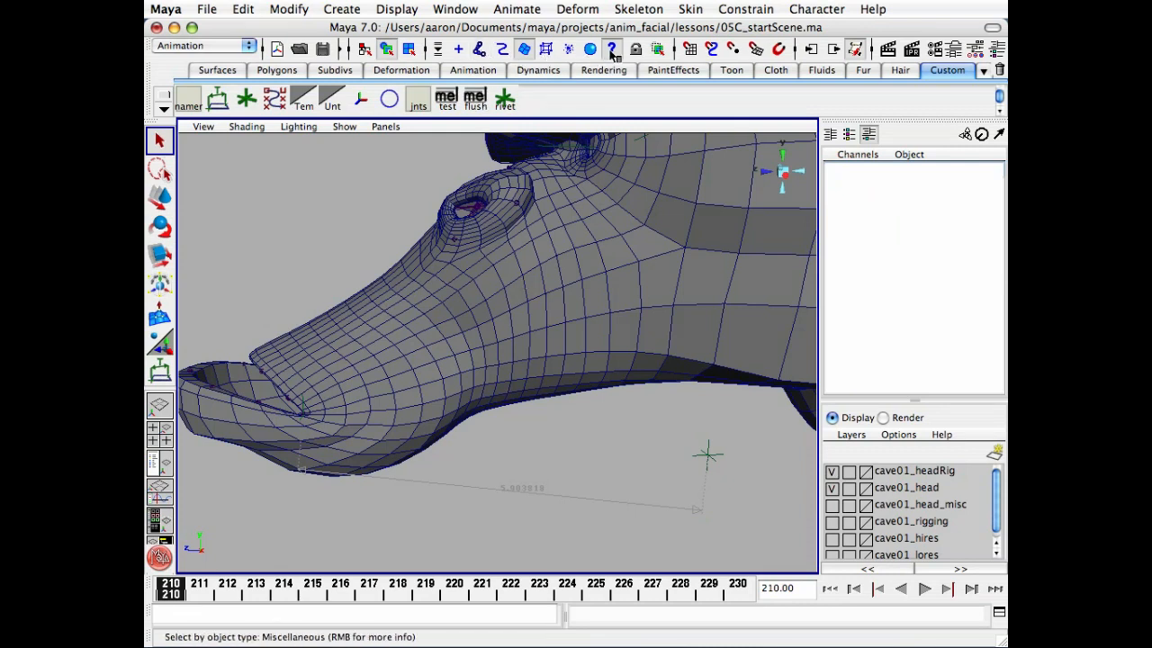
pyautogui.click(563, 331)
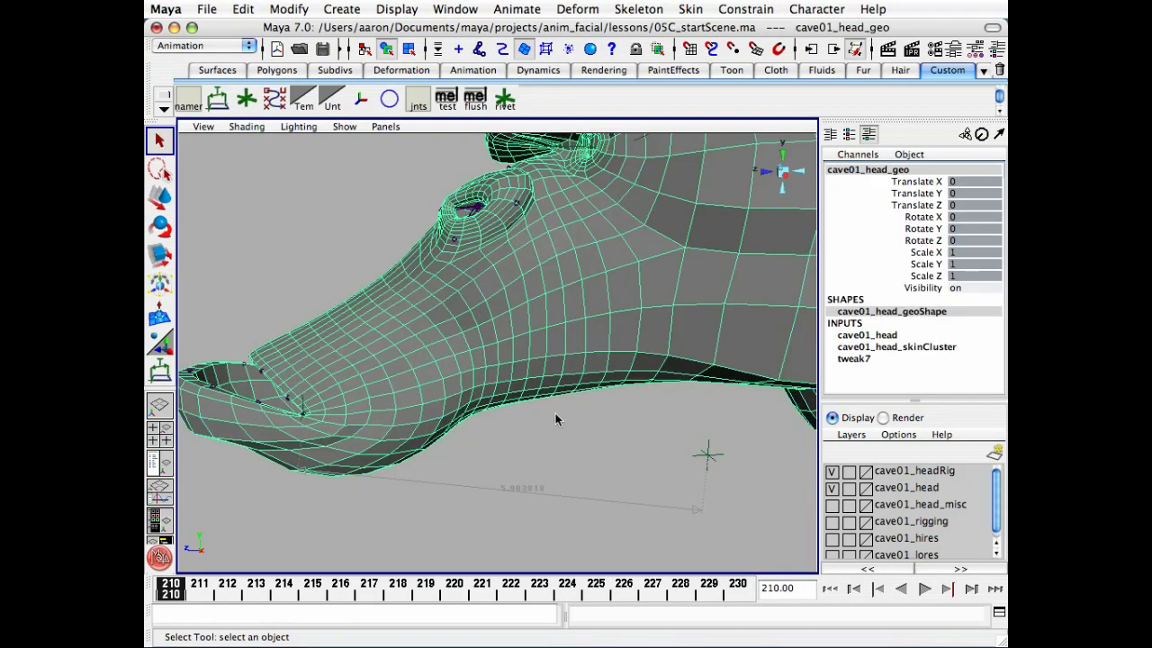
pyautogui.click(243, 9)
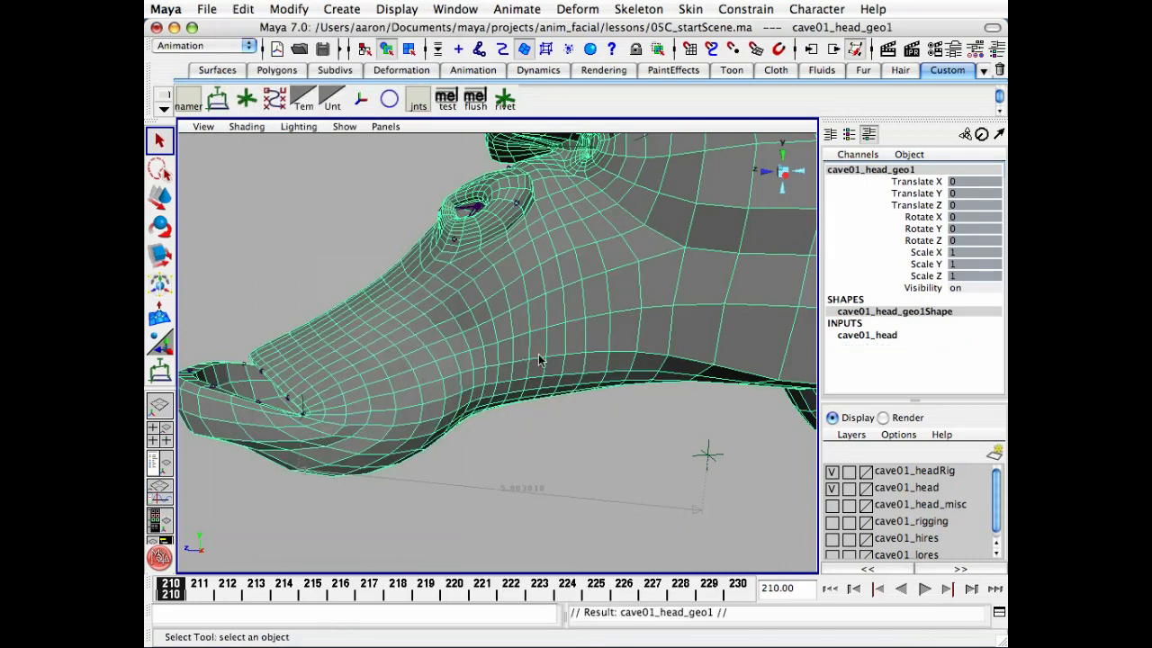
# Unlock the duplicate head's translate, rotate and scale channels and rename it cave01_l_mouth_geo.
pyautogui.moveTo(907, 280); pyautogui.dragTo(904, 181)
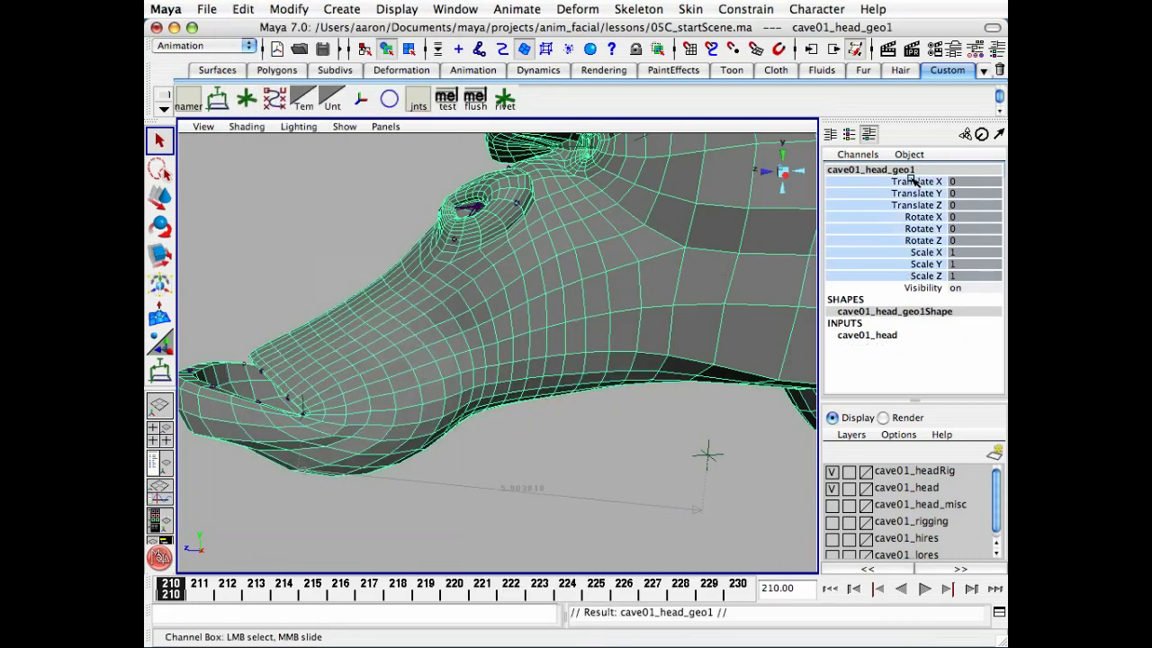
pyautogui.rightClick(895, 209)
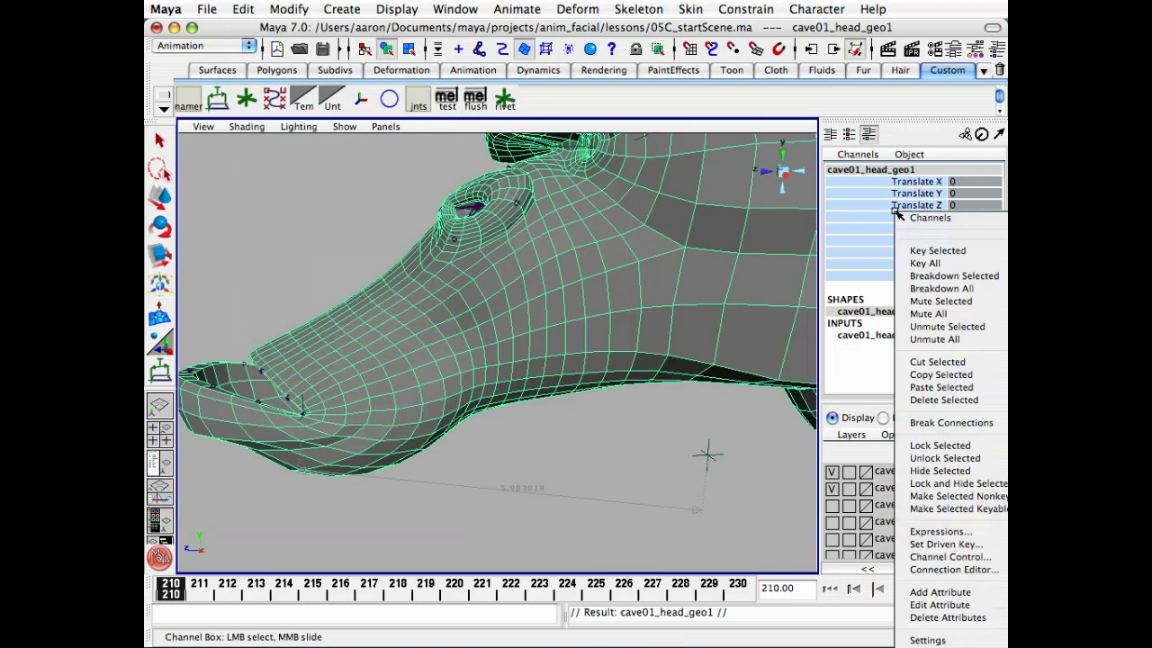
pyautogui.click(936, 458)
pyautogui.click(918, 171)
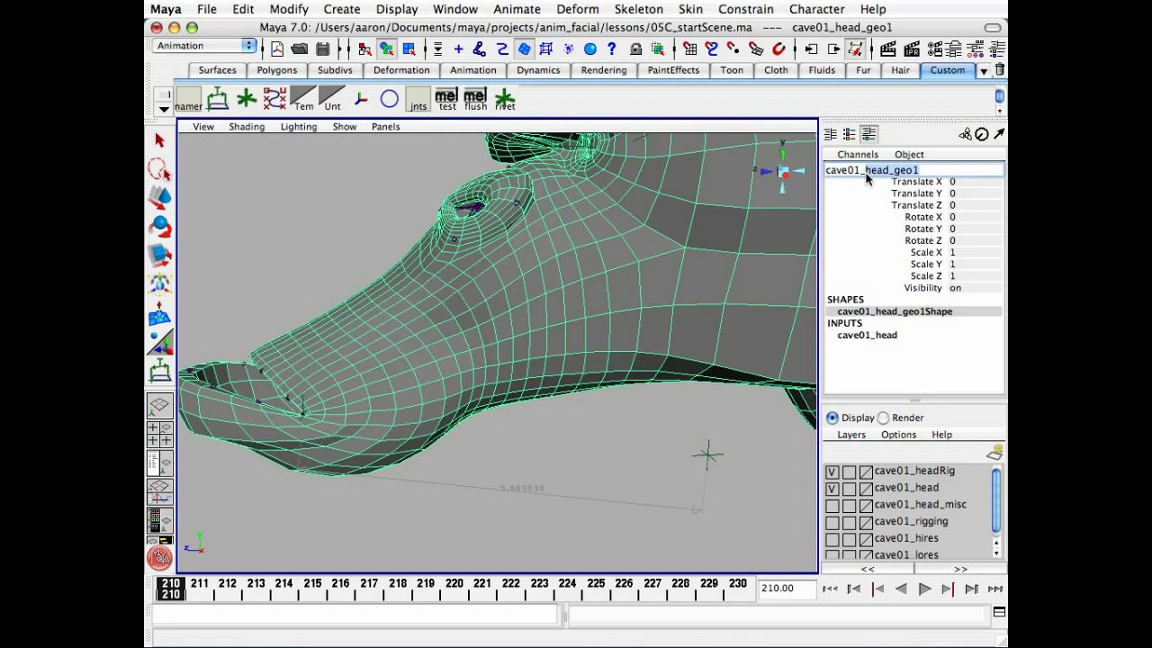
pyautogui.press('BackSpace')
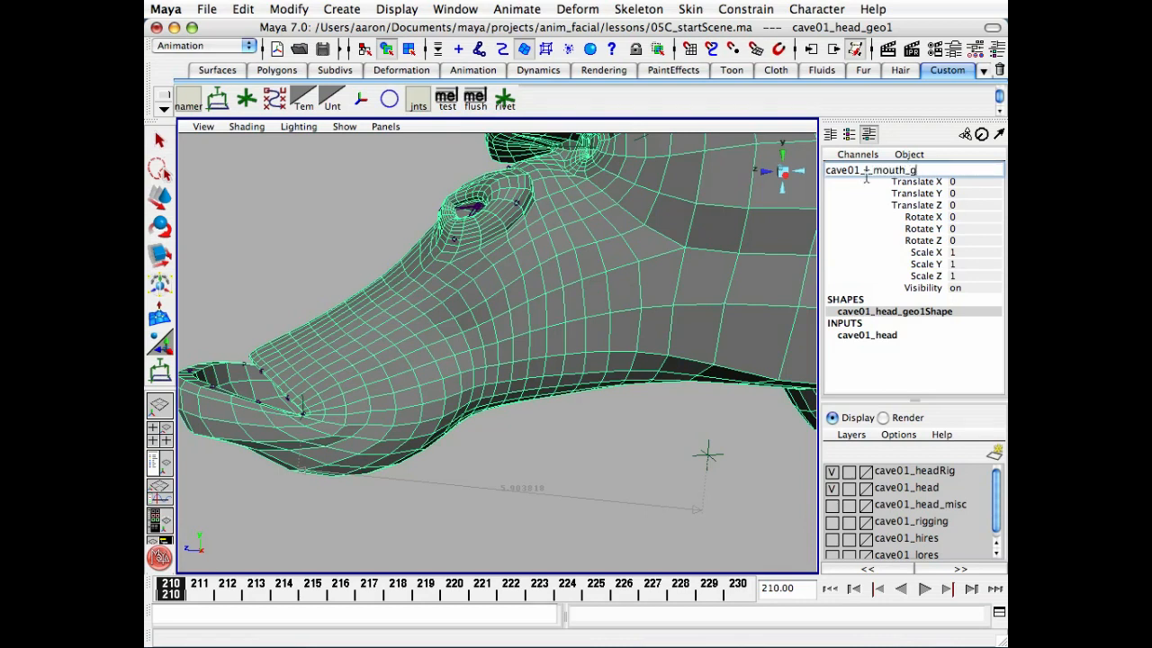
pyautogui.press('Return')
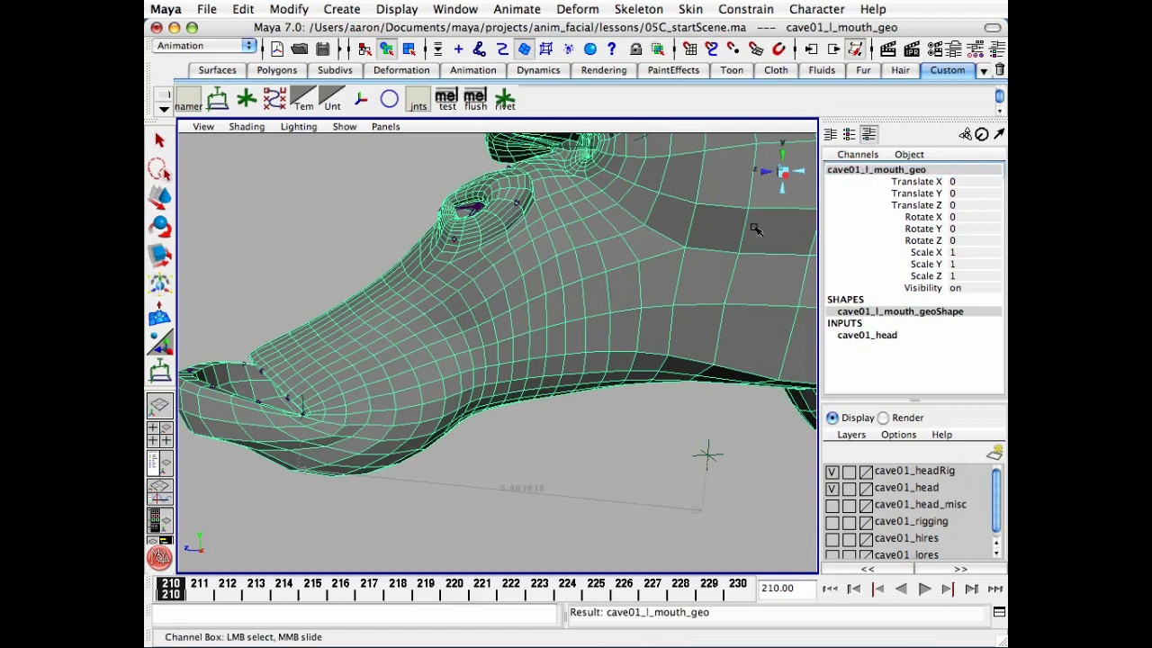
# Graph cave01_l_mouth_geo's connections in the Hypergraph and delete the link from the cave01_head layer to its transform.
pyautogui.keyDown('alt'); pyautogui.moveTo(502, 374); pyautogui.dragTo(565, 373); pyautogui.keyUp('alt')
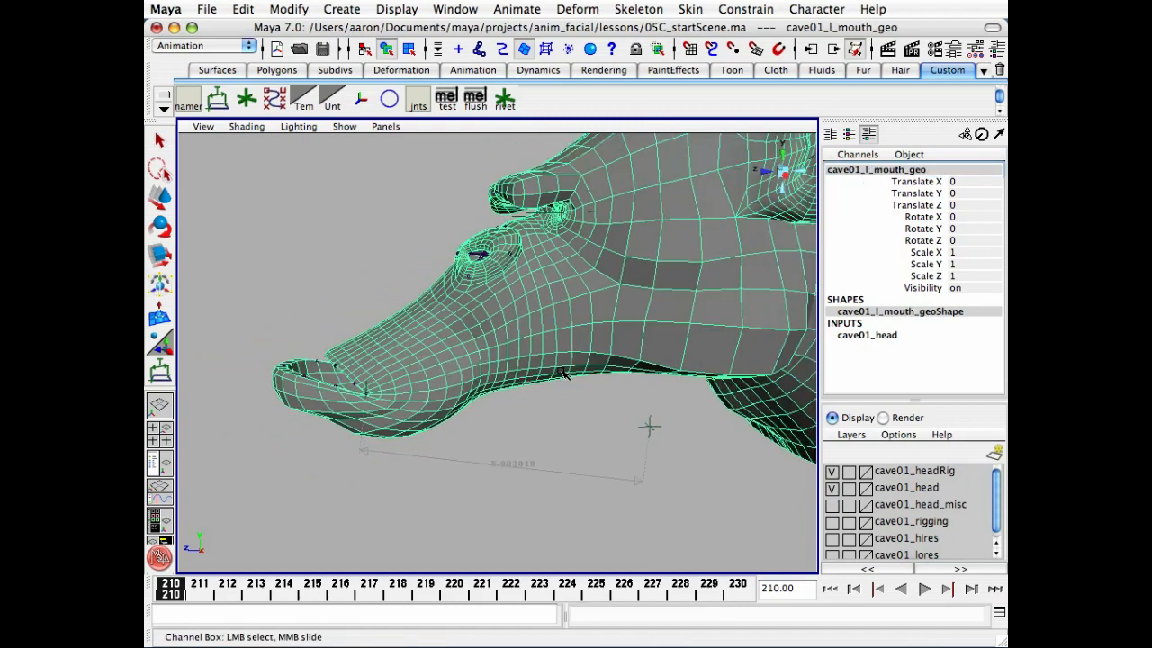
pyautogui.hotkey('shift', 'h')
pyautogui.keyDown('alt'); pyautogui.moveTo(369, 259); pyautogui.dragTo(331, 310, button='middle'); pyautogui.keyUp('alt')
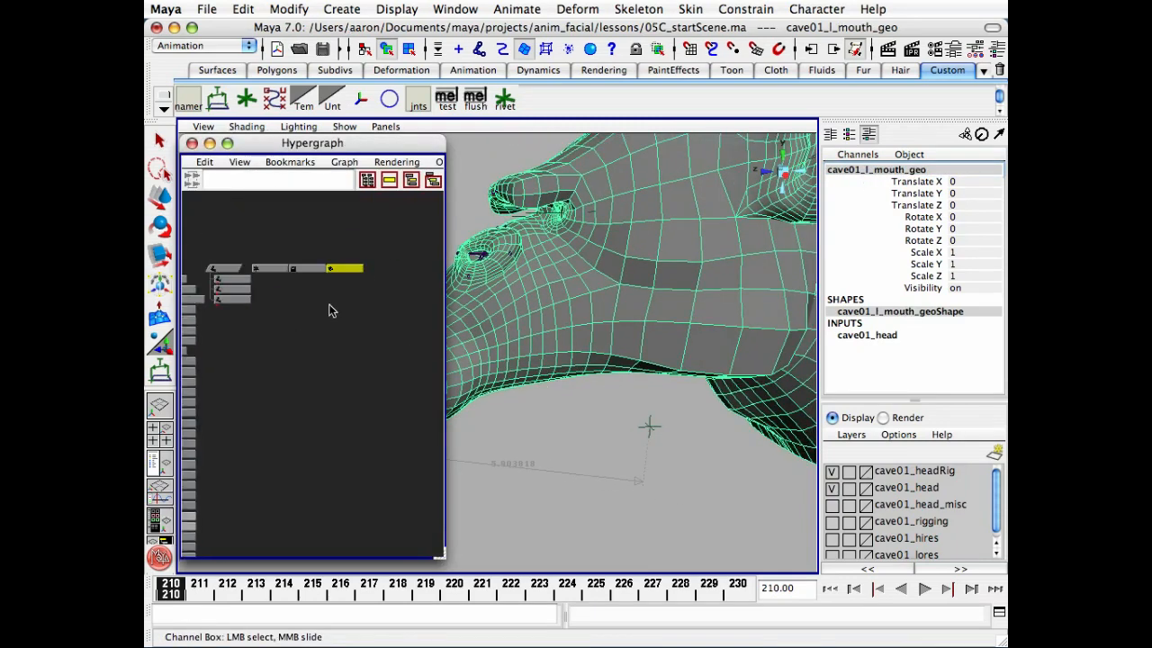
pyautogui.moveTo(440, 555); pyautogui.dragTo(508, 555)
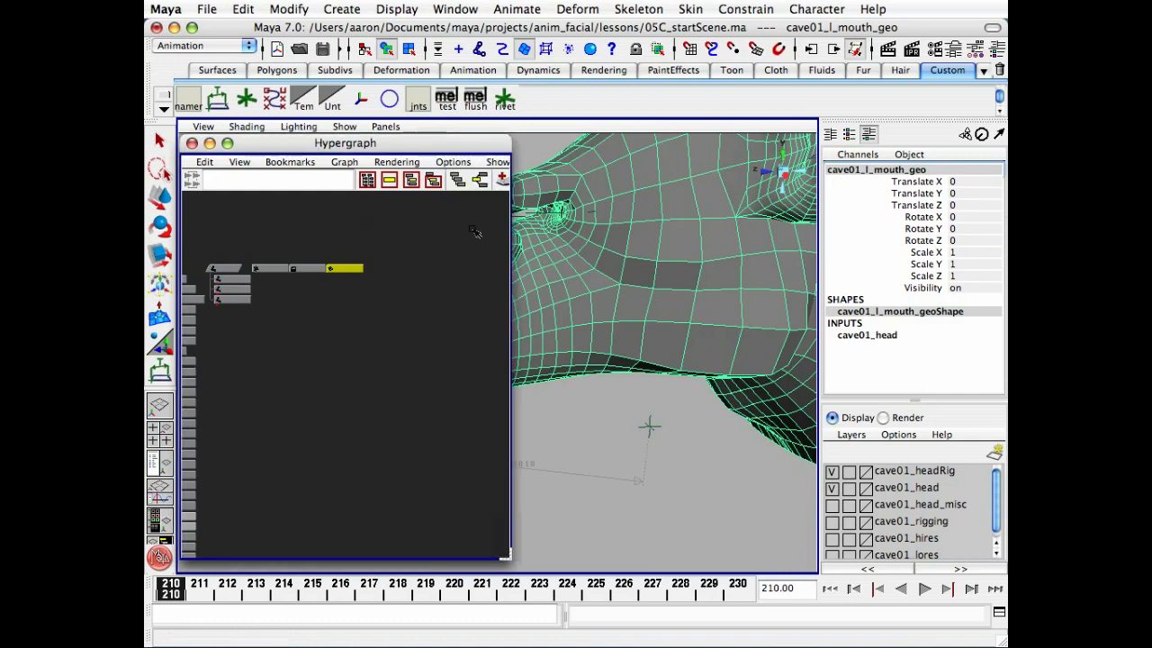
pyautogui.click(479, 181)
pyautogui.keyDown('alt'); pyautogui.moveTo(351, 322); pyautogui.dragTo(338, 437, button='middle'); pyautogui.keyUp('alt')
pyautogui.keyDown('alt'); pyautogui.moveTo(334, 444); pyautogui.dragTo(432, 440, button='right'); pyautogui.keyUp('alt')
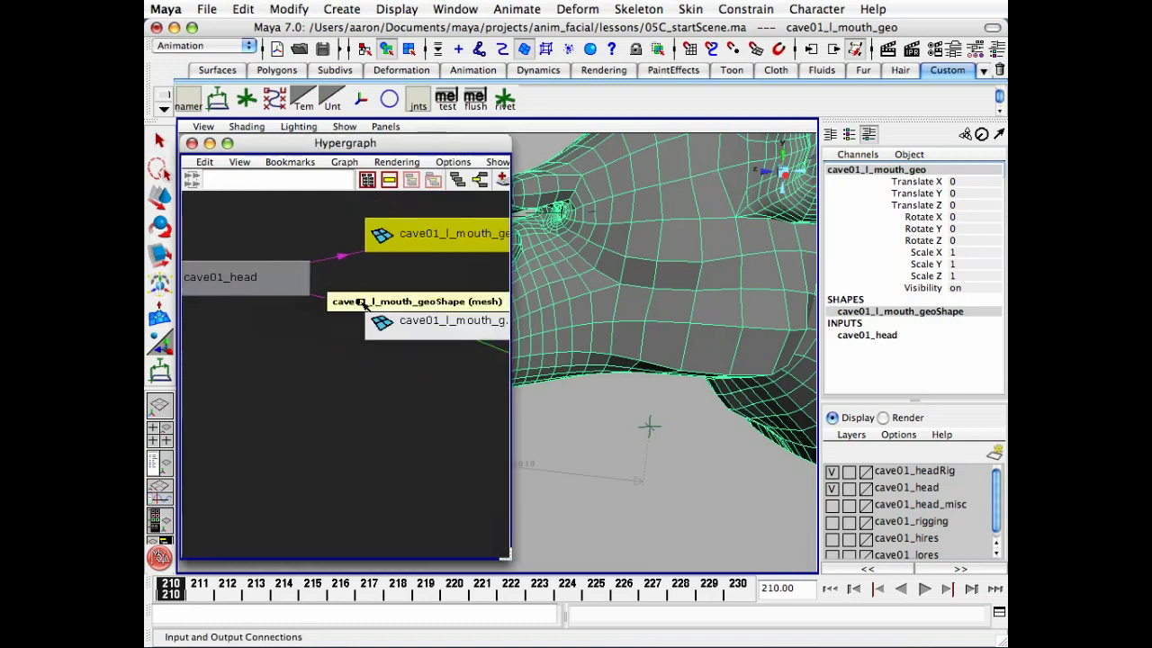
pyautogui.keyDown('alt'); pyautogui.moveTo(362, 310); pyautogui.dragTo(413, 384, button='middle'); pyautogui.keyUp('alt')
pyautogui.keyDown('alt'); pyautogui.moveTo(412, 384); pyautogui.dragTo(444, 379, button='right'); pyautogui.keyUp('alt')
pyautogui.keyDown('alt'); pyautogui.moveTo(364, 296); pyautogui.dragTo(410, 301, button='middle'); pyautogui.keyUp('alt')
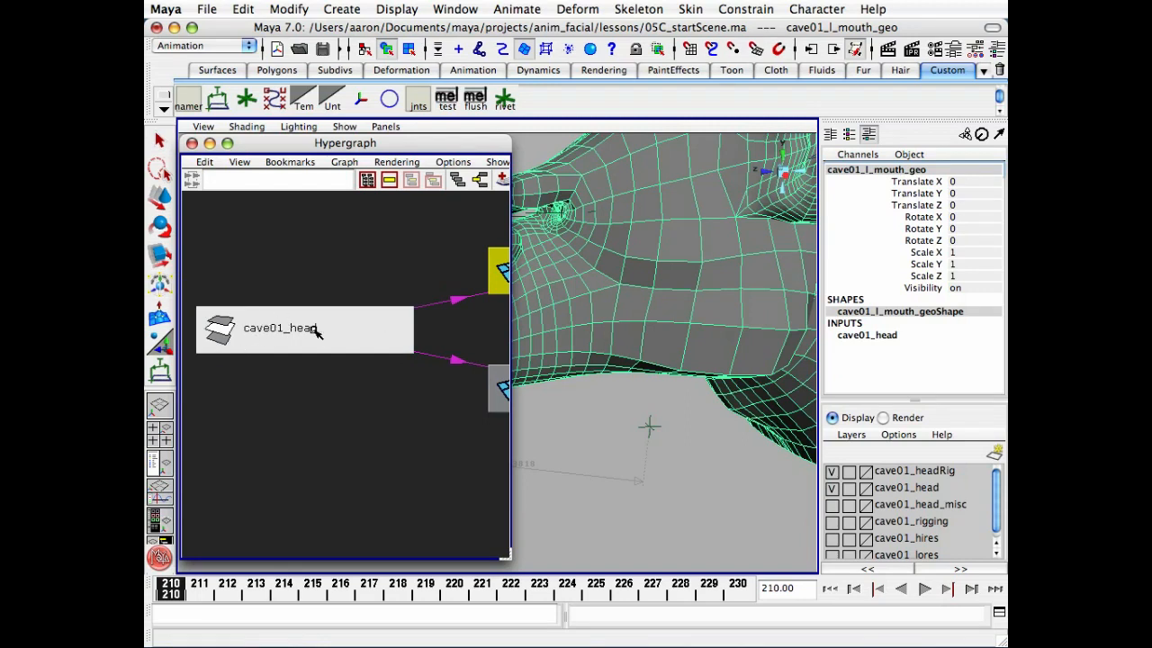
pyautogui.click(458, 299)
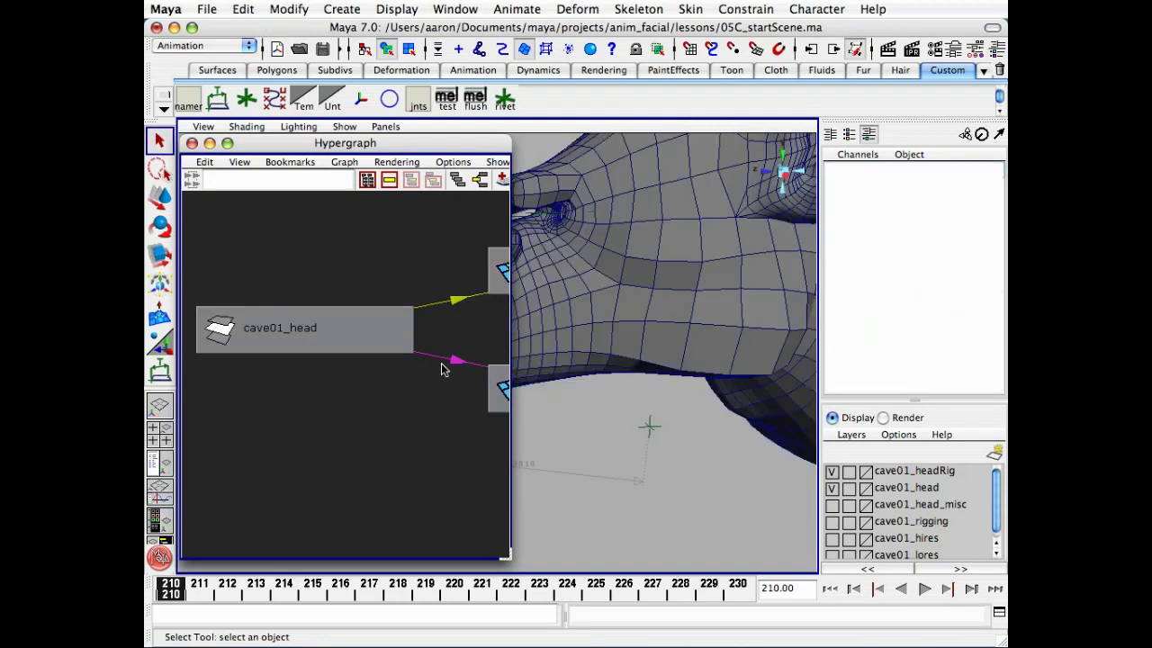
pyautogui.press('Delete')
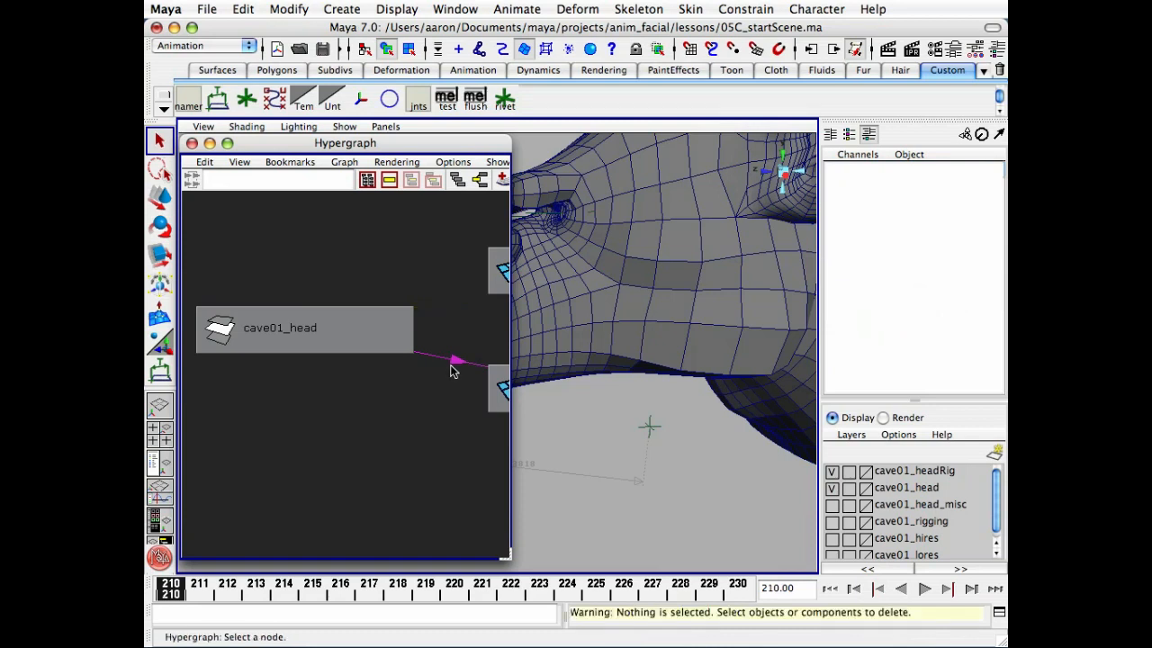
# Hide the cave01_head layer, select the duplicate cave01_l_mouth_geo, and close the Hypergraph.
pyautogui.click(467, 181)
pyautogui.click(832, 489)
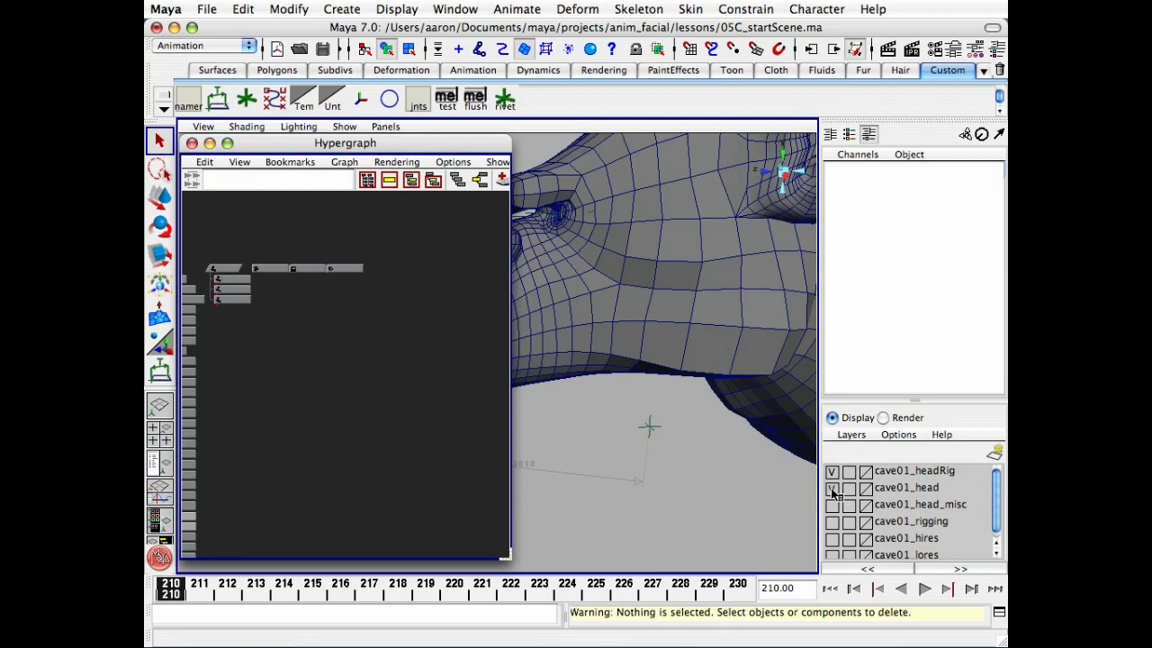
pyautogui.click(665, 295)
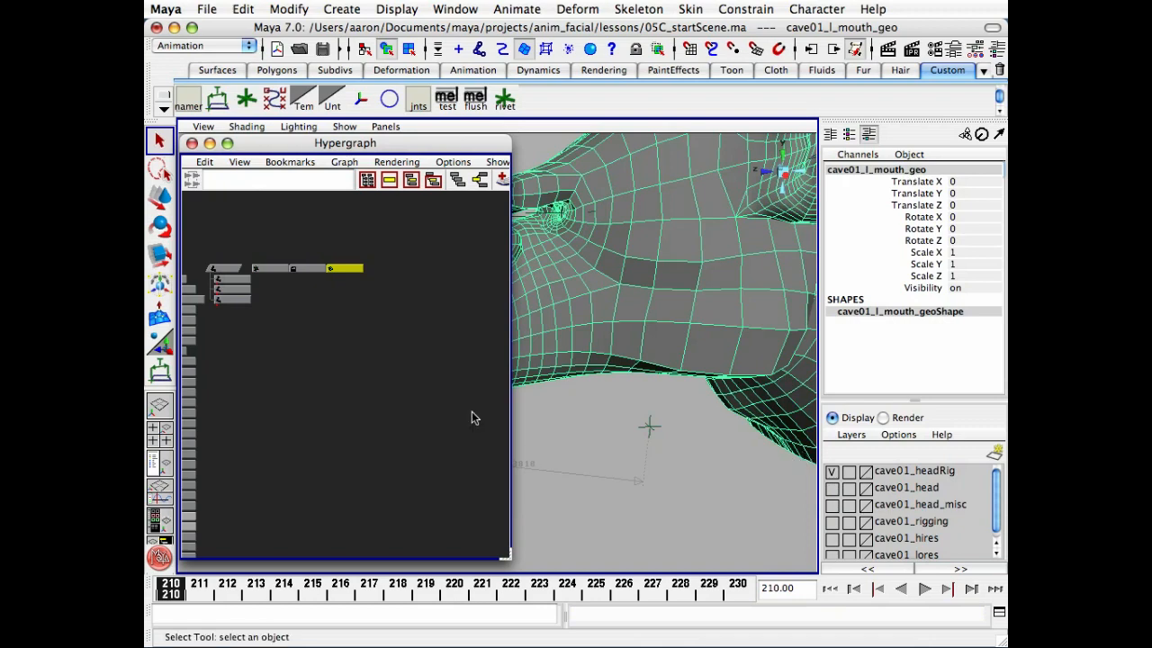
pyautogui.click(191, 144)
# Switch cave01_l_mouth_geo to face selection in the right view and select a single face on the cheek behind the mouth corner.
pyautogui.keyDown('alt'); pyautogui.moveTo(486, 333); pyautogui.dragTo(630, 297); pyautogui.keyUp('alt')
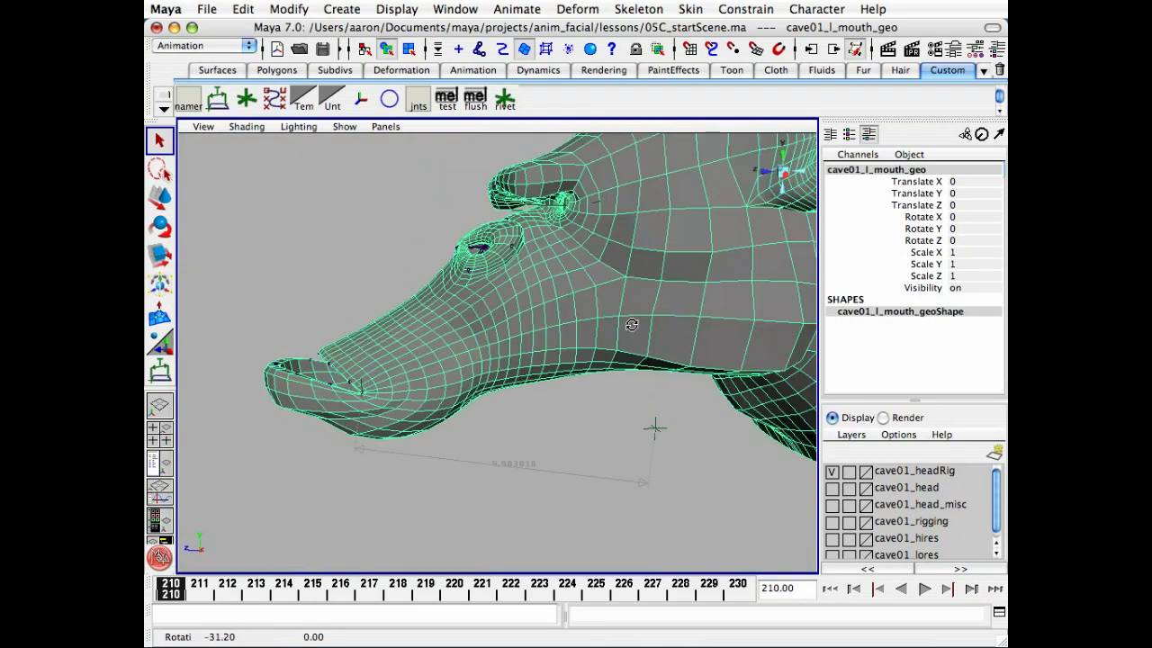
pyautogui.click(785, 176)
pyautogui.moveTo(617, 312); pyautogui.dragTo(605, 355, button='right')
pyautogui.keyDown('alt'); pyautogui.moveTo(467, 365); pyautogui.dragTo(511, 290, button='middle'); pyautogui.keyUp('alt')
pyautogui.keyDown('alt'); pyautogui.moveTo(530, 302); pyautogui.dragTo(801, 315, button='right'); pyautogui.keyUp('alt')
pyautogui.keyDown('alt'); pyautogui.moveTo(587, 246); pyautogui.dragTo(660, 277, button='middle'); pyautogui.keyUp('alt')
pyautogui.keyDown('alt'); pyautogui.moveTo(515, 326); pyautogui.dragTo(699, 314, button='right'); pyautogui.keyUp('alt')
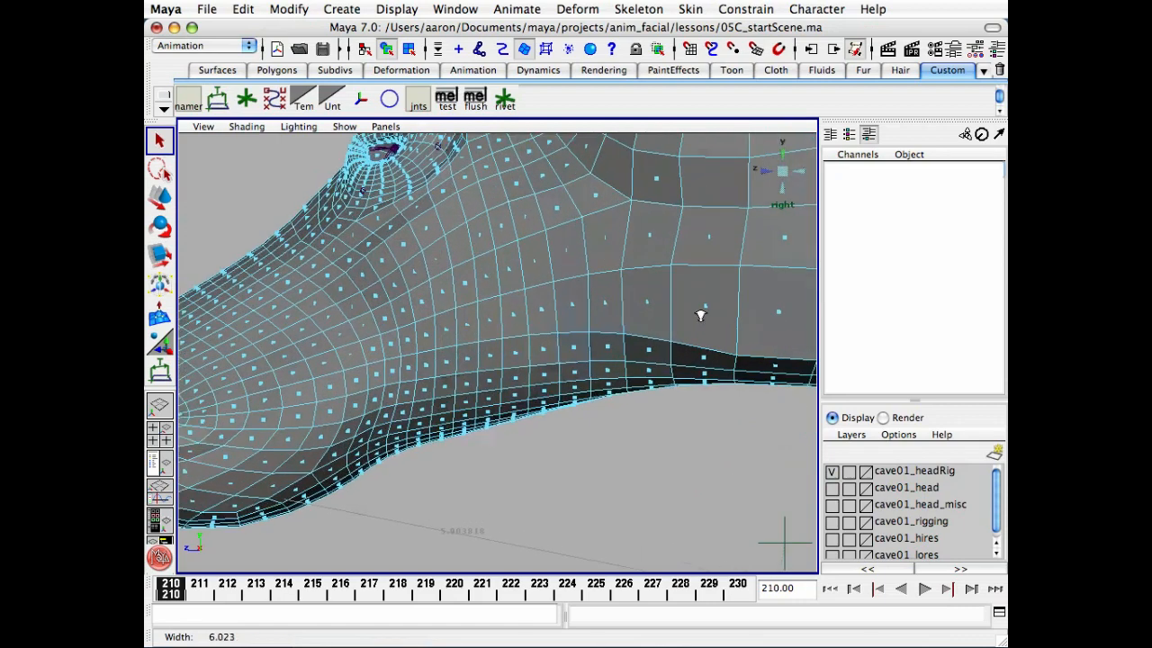
pyautogui.keyDown('alt'); pyautogui.moveTo(489, 321); pyautogui.dragTo(453, 357); pyautogui.keyUp('alt')
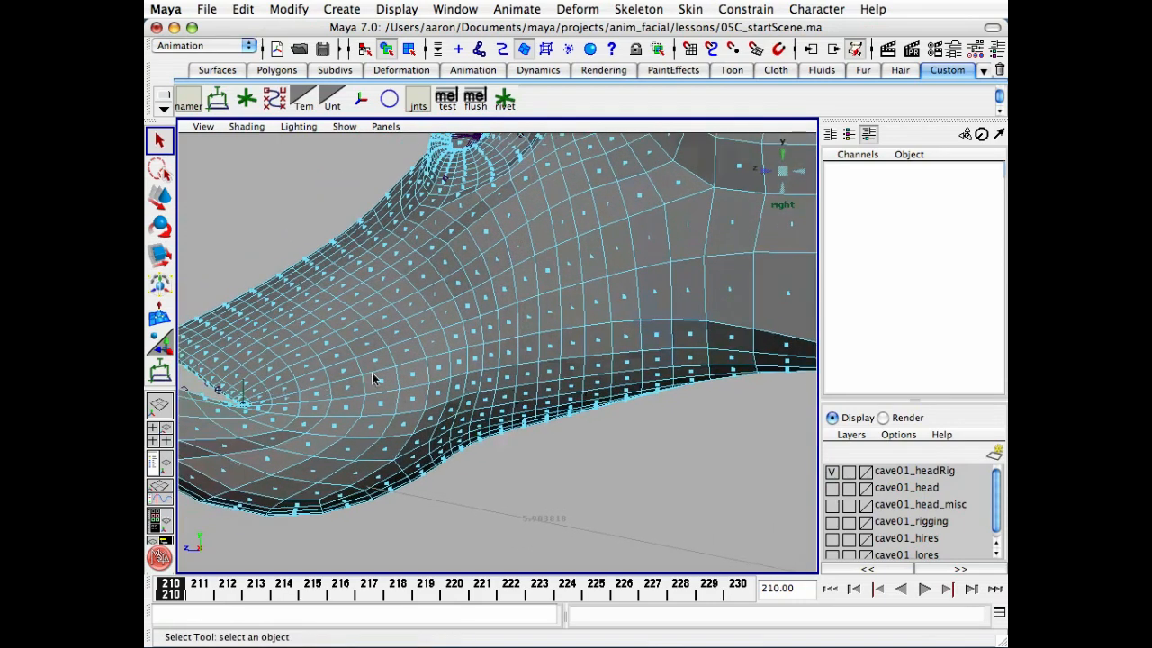
pyautogui.click(573, 309)
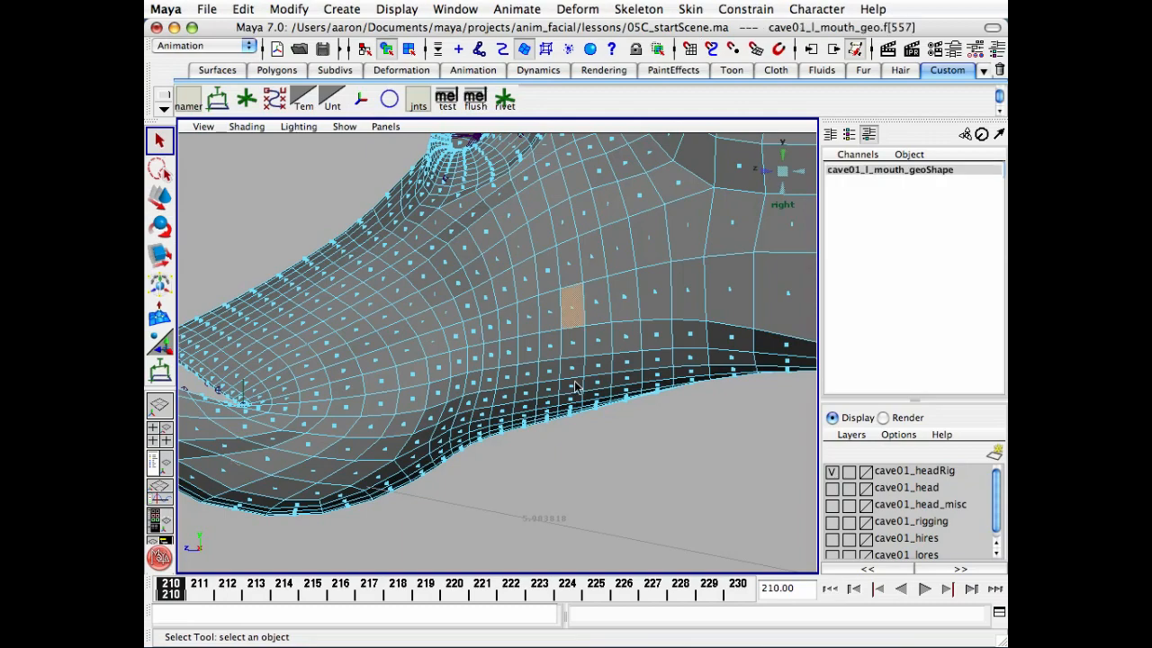
# Invert the face selection to delete every face of cave01_l_mouth_geo except the cheek face, and return to object mode.
pyautogui.keyDown('alt'); pyautogui.moveTo(616, 341); pyautogui.dragTo(566, 308, button='right'); pyautogui.keyUp('alt')
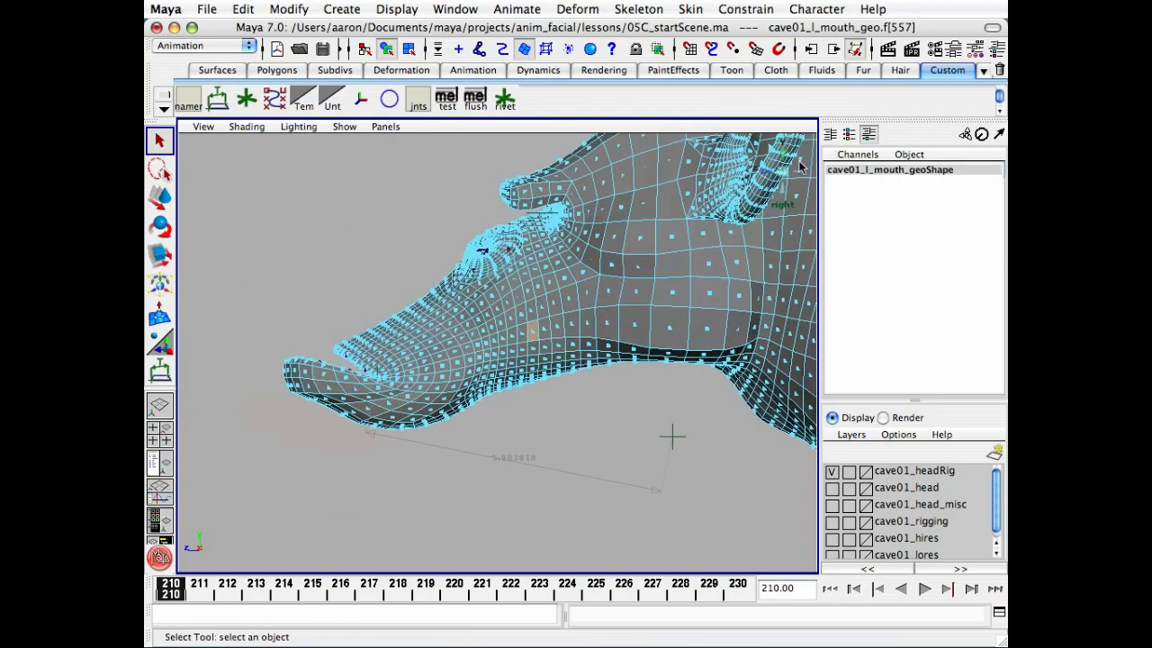
pyautogui.press('f')
pyautogui.keyDown('alt'); pyautogui.moveTo(589, 288); pyautogui.dragTo(670, 274); pyautogui.keyUp('alt')
pyautogui.keyDown('alt'); pyautogui.moveTo(670, 273); pyautogui.dragTo(290, 298, button='right'); pyautogui.keyUp('alt')
pyautogui.keyDown('alt'); pyautogui.moveTo(290, 298); pyautogui.dragTo(194, 257); pyautogui.keyUp('alt')
pyautogui.keyDown('alt'); pyautogui.moveTo(194, 257); pyautogui.dragTo(315, 306, button='right'); pyautogui.keyUp('alt')
pyautogui.keyDown('alt'); pyautogui.moveTo(423, 305); pyautogui.dragTo(440, 351); pyautogui.keyUp('alt')
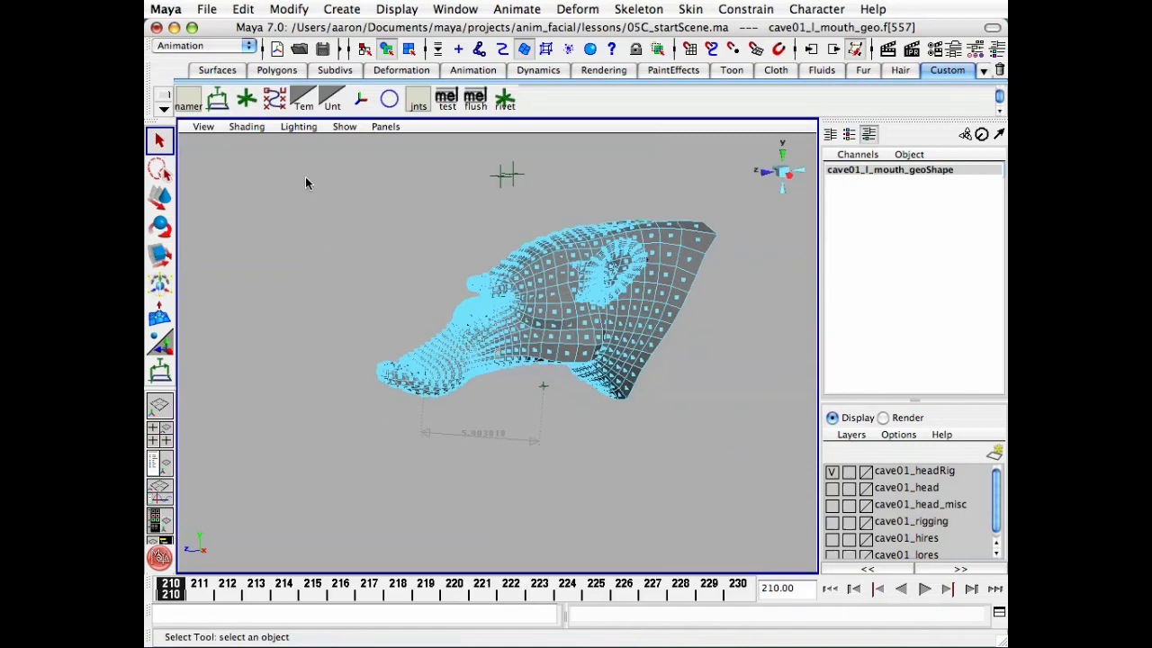
pyautogui.moveTo(751, 454); pyautogui.dragTo(753, 457)
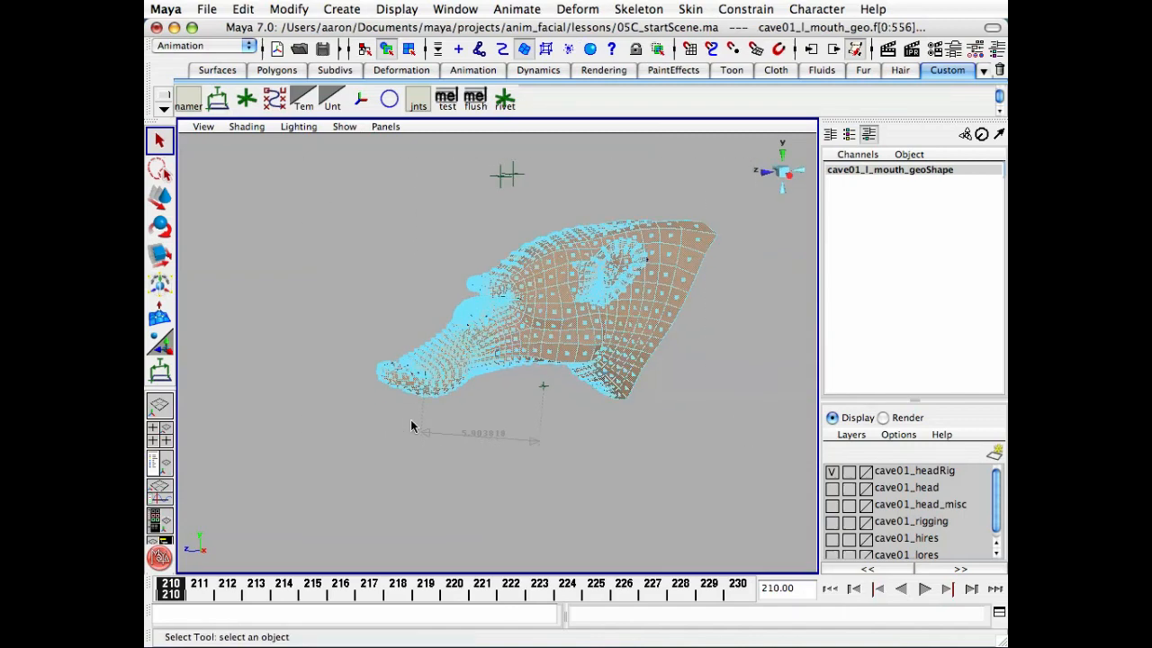
pyautogui.keyDown('alt'); pyautogui.moveTo(411, 427); pyautogui.dragTo(558, 427, button='right'); pyautogui.keyUp('alt')
pyautogui.keyDown('alt'); pyautogui.moveTo(522, 396); pyautogui.dragTo(594, 419); pyautogui.keyUp('alt')
pyautogui.keyDown('alt'); pyautogui.moveTo(511, 349); pyautogui.dragTo(458, 360); pyautogui.keyUp('alt')
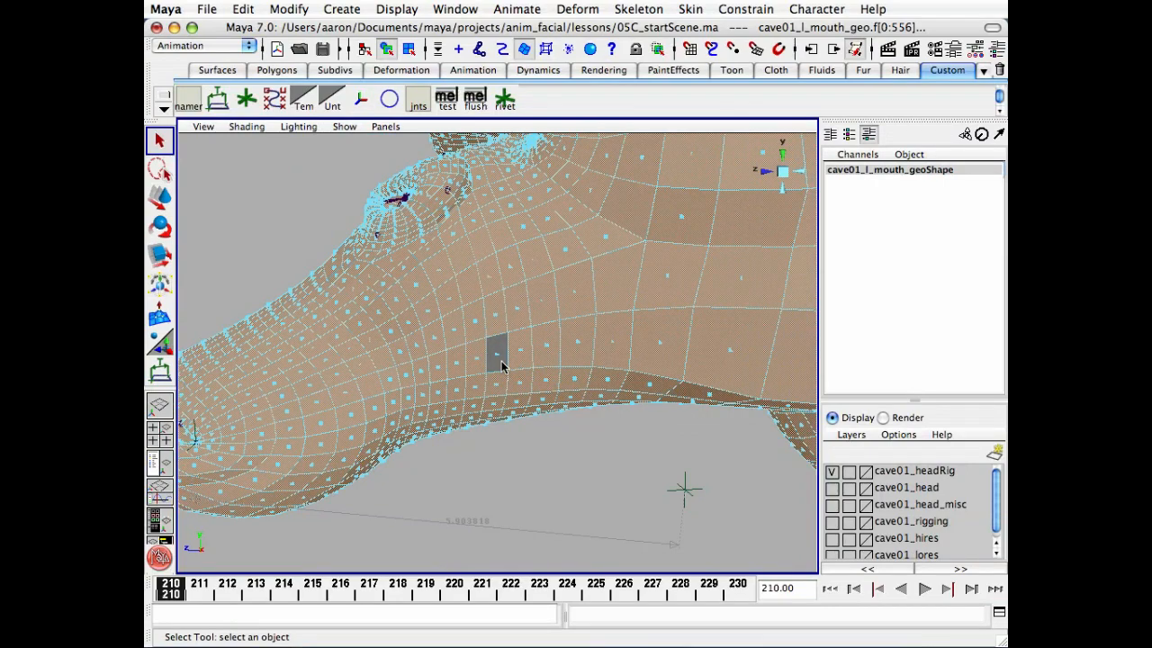
pyautogui.hotkey('ctrl', 'h')
pyautogui.keyDown('alt'); pyautogui.moveTo(501, 365); pyautogui.dragTo(500, 390); pyautogui.keyUp('alt')
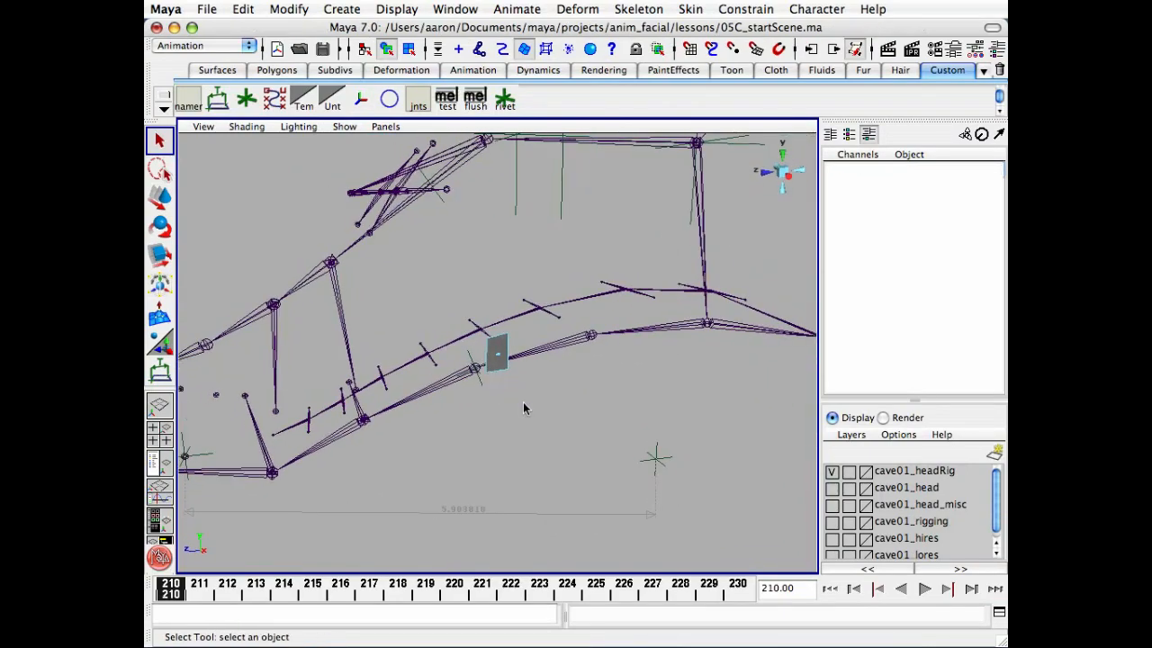
pyautogui.press('F8')
pyautogui.press('F8')
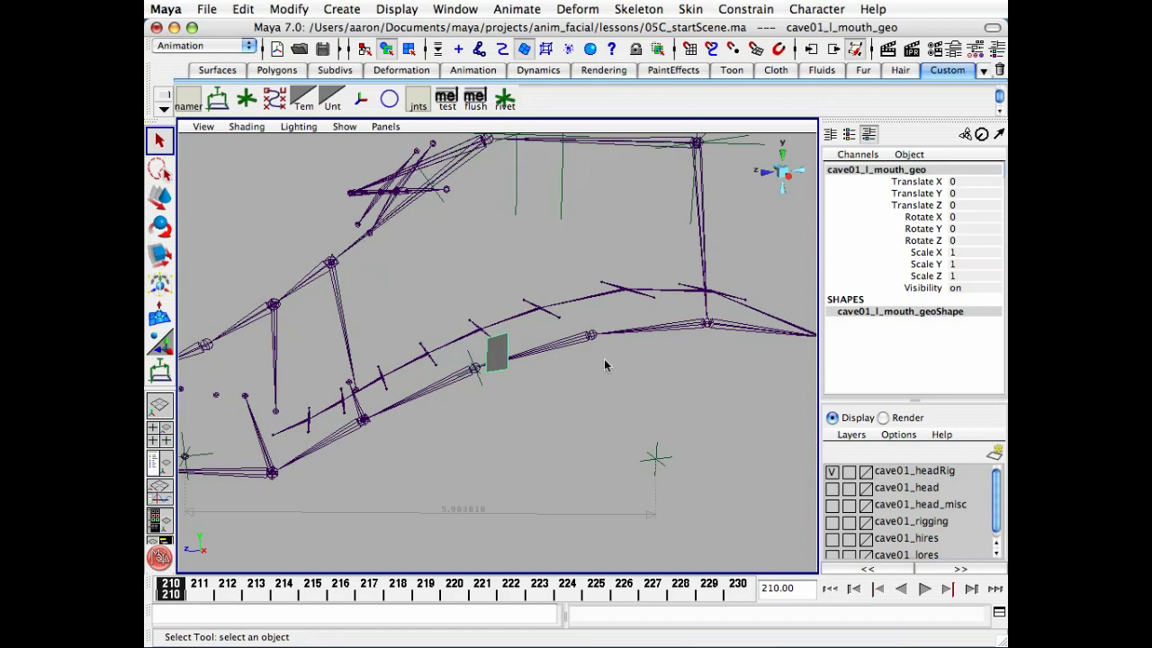
# Switch to wireframe and select two opposite edges of the cheek face cave01_l_mouth_geo.
pyautogui.keyDown('alt'); pyautogui.moveTo(605, 359); pyautogui.dragTo(597, 360); pyautogui.keyUp('alt')
pyautogui.keyDown('alt'); pyautogui.moveTo(597, 359); pyautogui.dragTo(484, 357, button='right'); pyautogui.keyUp('alt')
pyautogui.keyDown('alt'); pyautogui.moveTo(484, 357); pyautogui.dragTo(513, 340); pyautogui.keyUp('alt')
pyautogui.keyDown('alt'); pyautogui.moveTo(513, 340); pyautogui.dragTo(482, 357, button='right'); pyautogui.keyUp('alt')
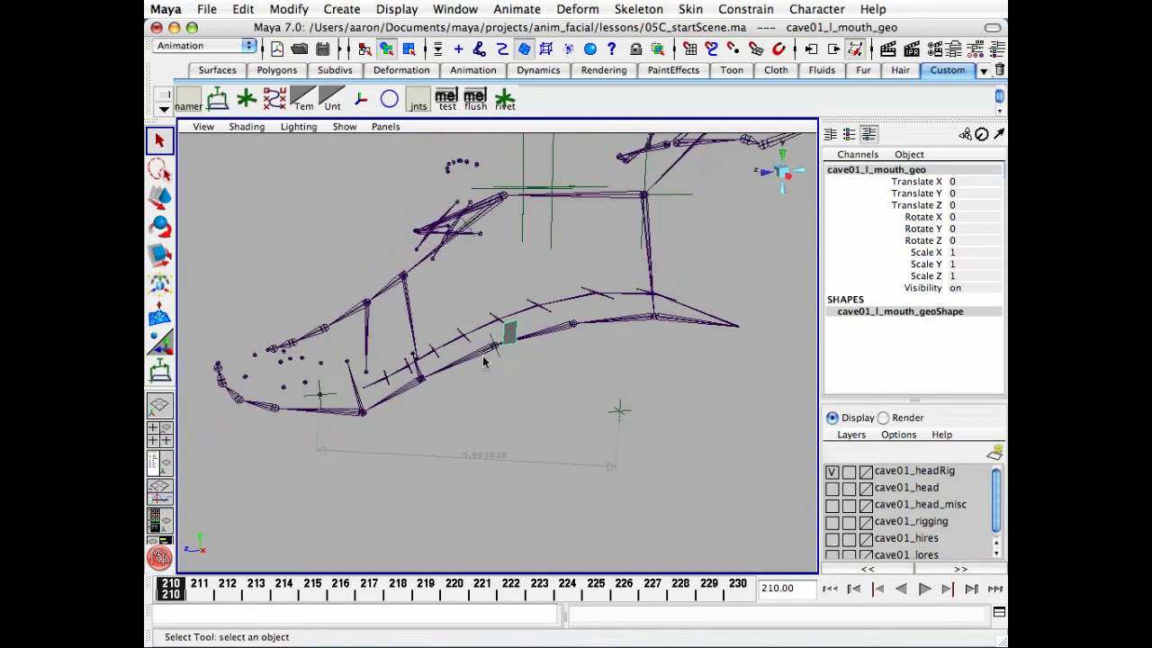
pyautogui.keyDown('alt'); pyautogui.moveTo(483, 360); pyautogui.dragTo(532, 362); pyautogui.keyUp('alt')
pyautogui.click(516, 375)
pyautogui.keyDown('alt'); pyautogui.moveTo(533, 362); pyautogui.dragTo(617, 367, button='right'); pyautogui.keyUp('alt')
pyautogui.keyDown('alt'); pyautogui.moveTo(543, 344); pyautogui.dragTo(550, 401, button='middle'); pyautogui.keyUp('alt')
pyautogui.press('4')
pyautogui.keyDown('alt'); pyautogui.moveTo(541, 411); pyautogui.dragTo(528, 357, button='right'); pyautogui.keyUp('alt')
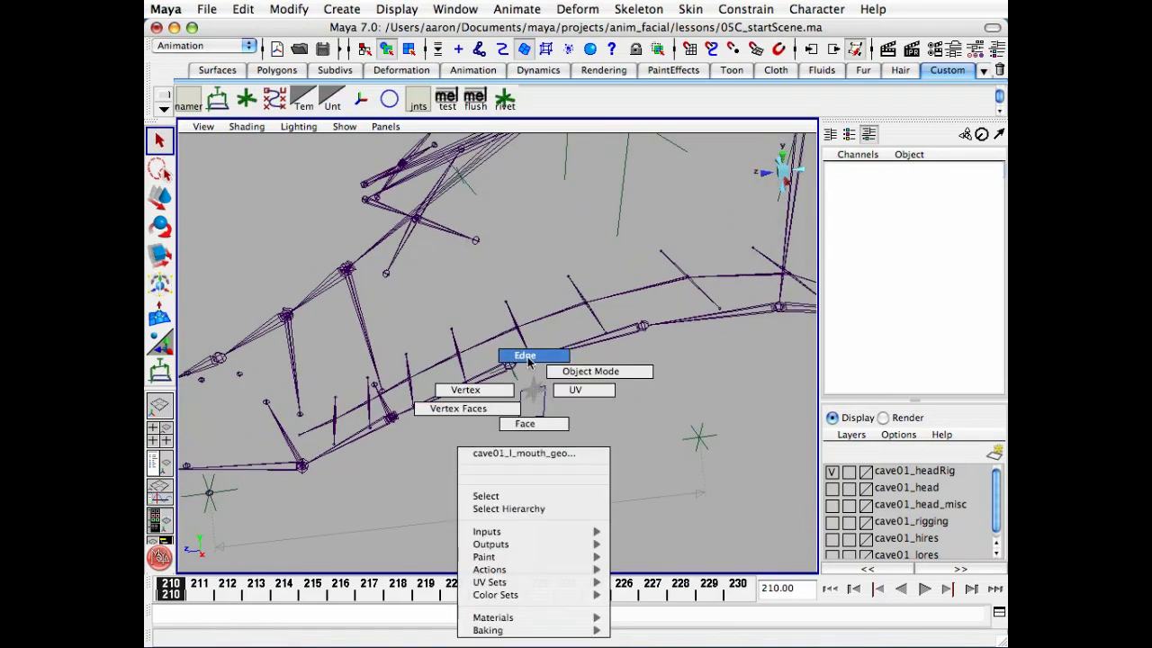
pyautogui.moveTo(539, 409); pyautogui.dragTo(537, 394, button='right')
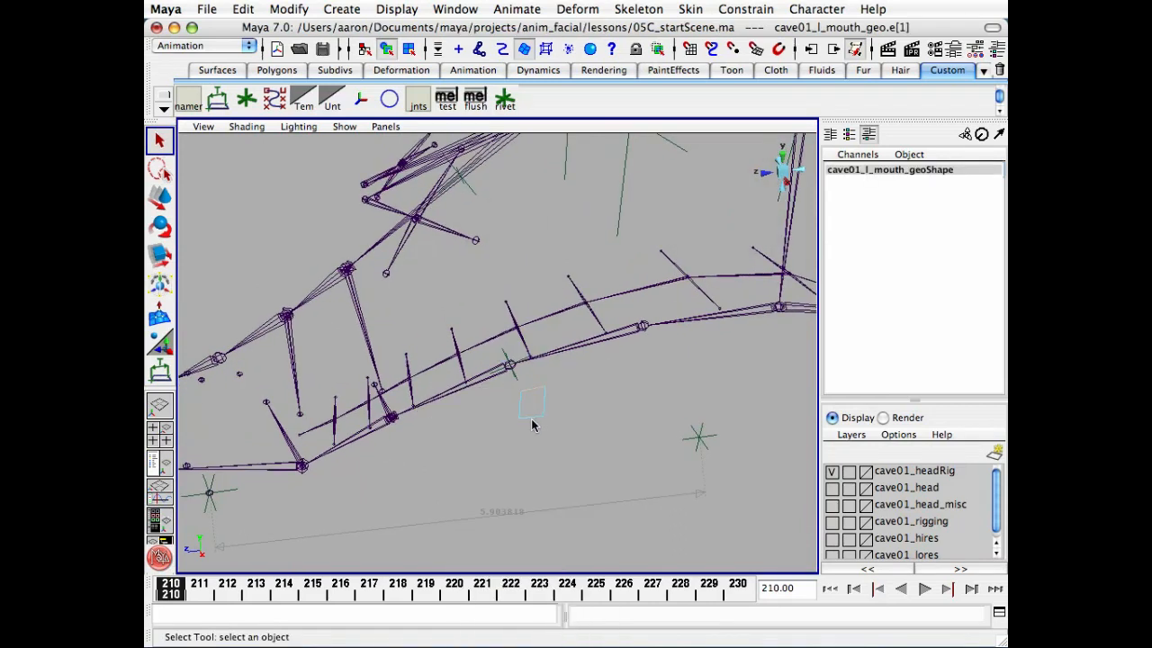
pyautogui.keyDown('shift'); pyautogui.click(531, 420); pyautogui.keyUp('shift')
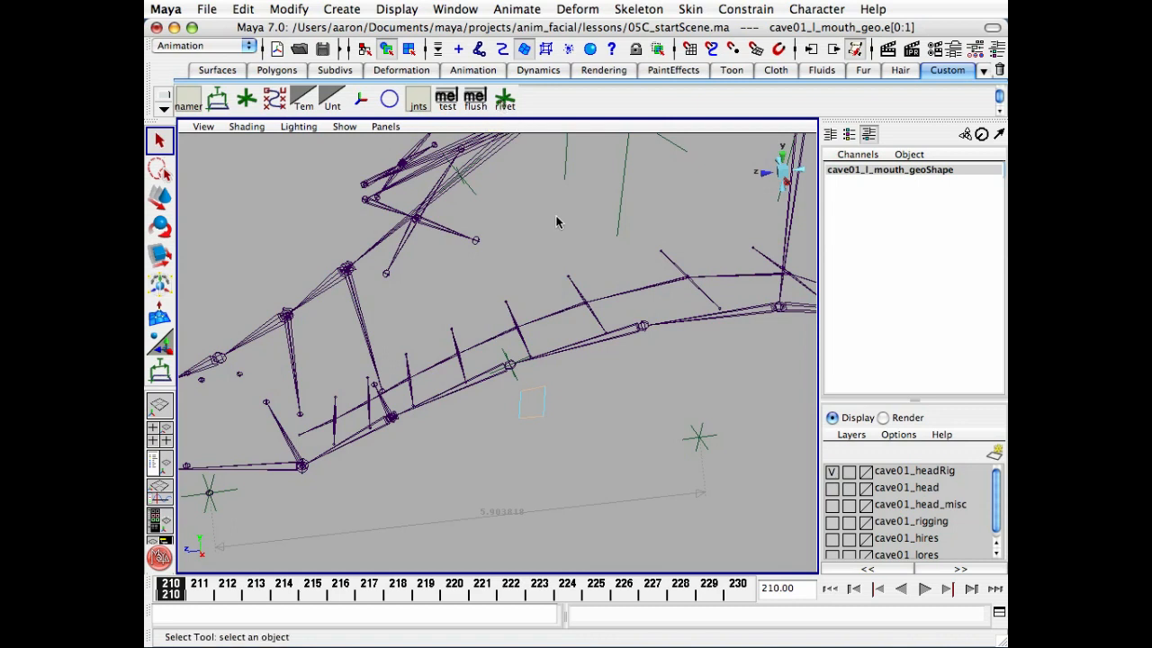
# Create a rivet locator between the two selected edges and clear the selection.
pyautogui.click(505, 102)
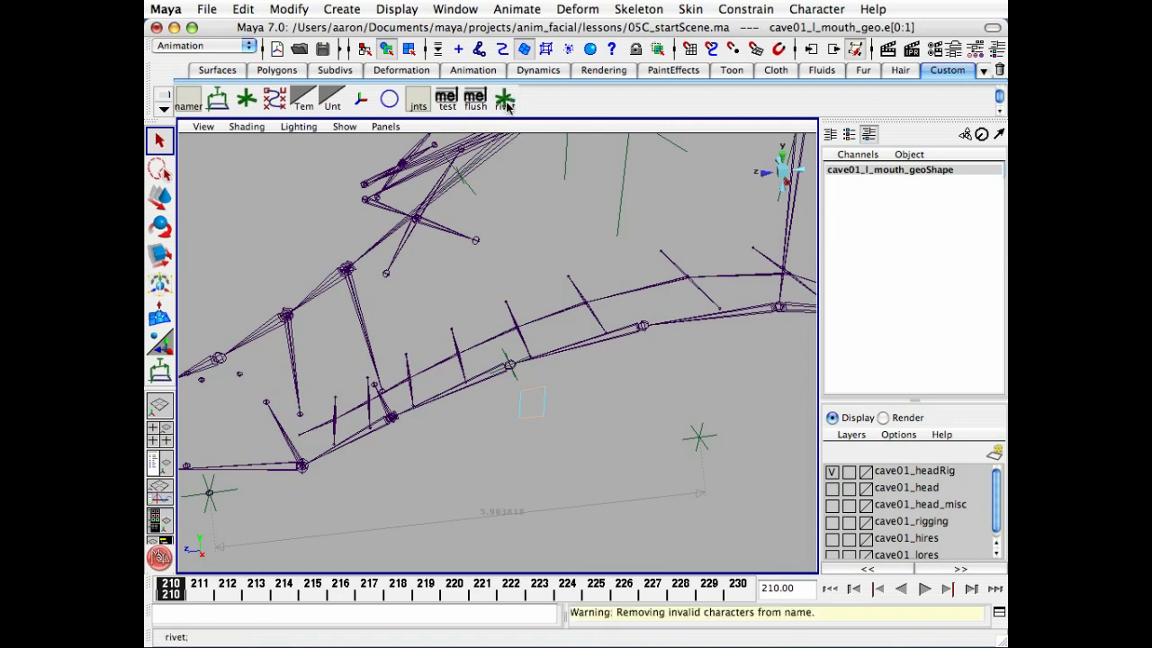
pyautogui.keyDown('alt'); pyautogui.moveTo(530, 334); pyautogui.dragTo(637, 443); pyautogui.keyUp('alt')
pyautogui.click(638, 443)
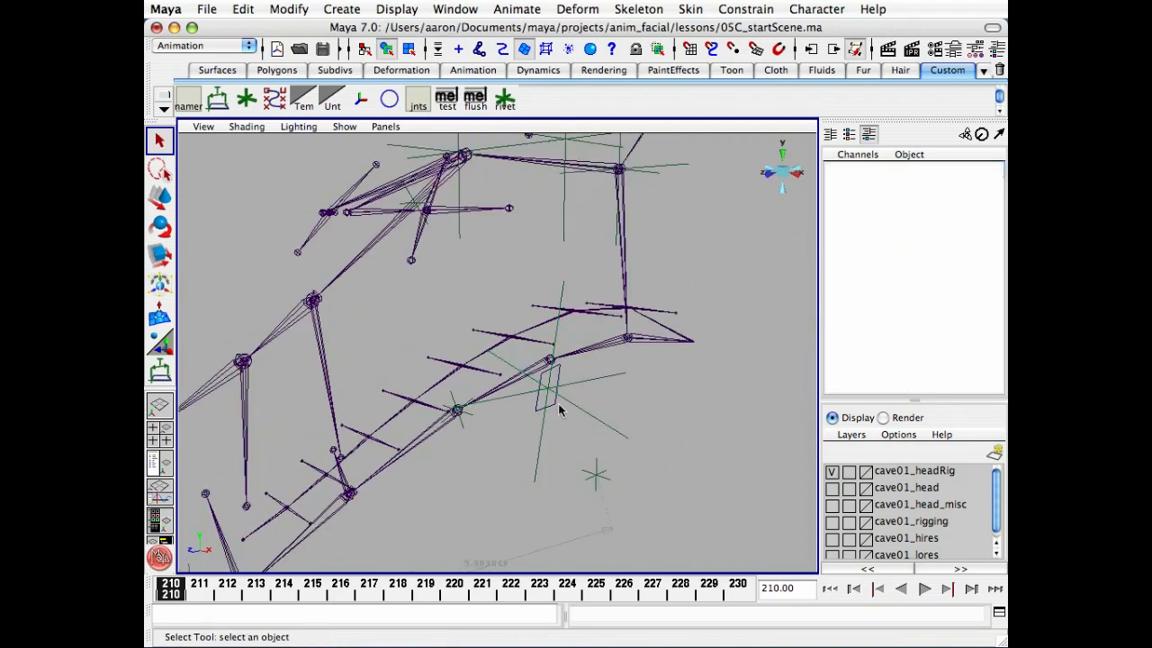
# Test the rivet by interactively changing cave01_l_mouth_geo's Translate Y, undo the change and deselect the face.
pyautogui.click(554, 409)
pyautogui.press('w')
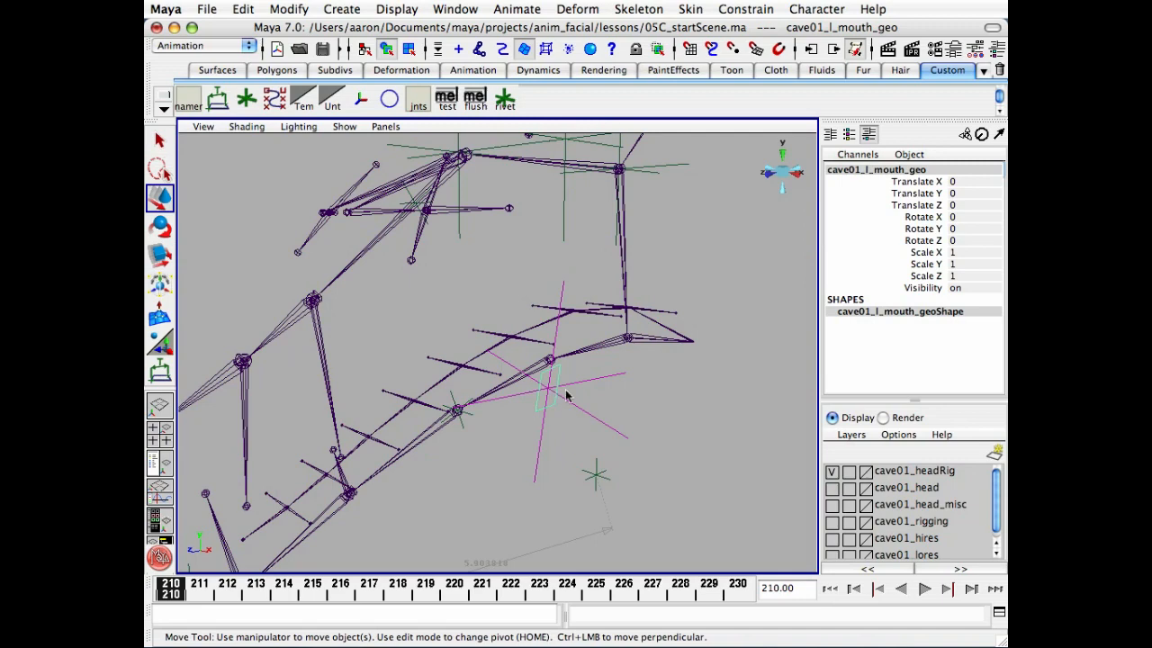
pyautogui.keyDown('alt'); pyautogui.moveTo(566, 392); pyautogui.dragTo(605, 367); pyautogui.keyUp('alt')
pyautogui.click(897, 194)
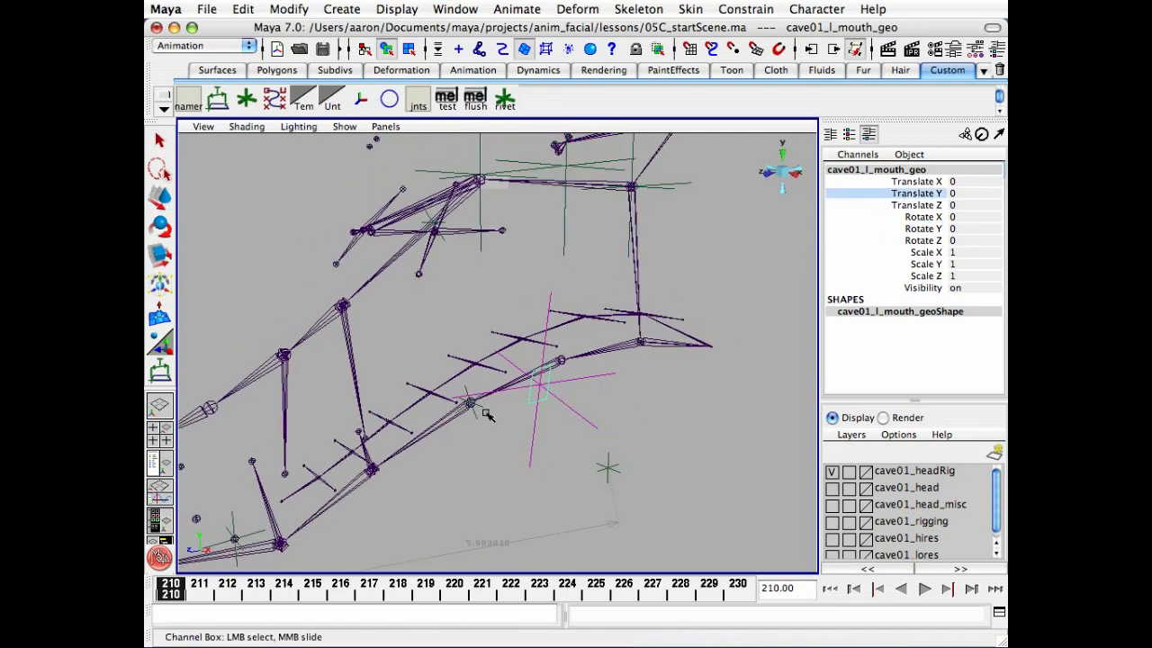
pyautogui.moveTo(486, 414); pyautogui.dragTo(543, 441, button='middle')
pyautogui.press('z')
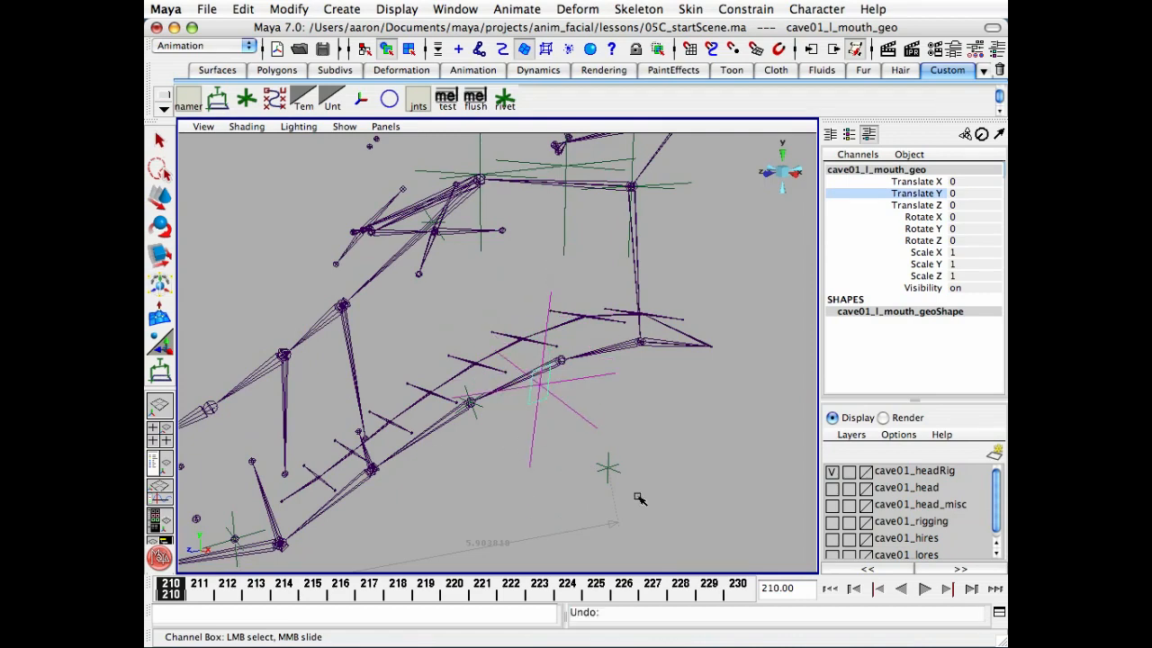
pyautogui.press('q')
pyautogui.click(637, 498)
# Make miscellaneous objects selectable and parent locator10, the rear end of the distance measurement, to the rivet1 locator.
pyautogui.keyDown('alt'); pyautogui.moveTo(637, 498); pyautogui.dragTo(515, 444); pyautogui.keyUp('alt')
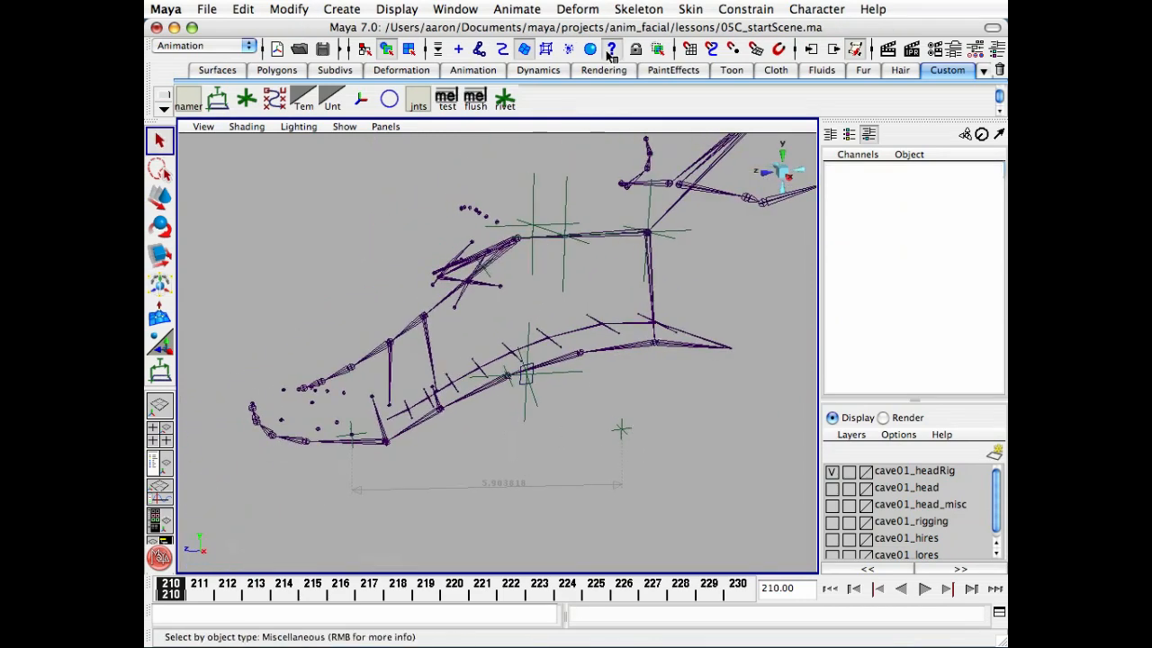
pyautogui.click(626, 430)
pyautogui.keyDown('alt'); pyautogui.moveTo(540, 503); pyautogui.dragTo(633, 480, button='right'); pyautogui.keyUp('alt')
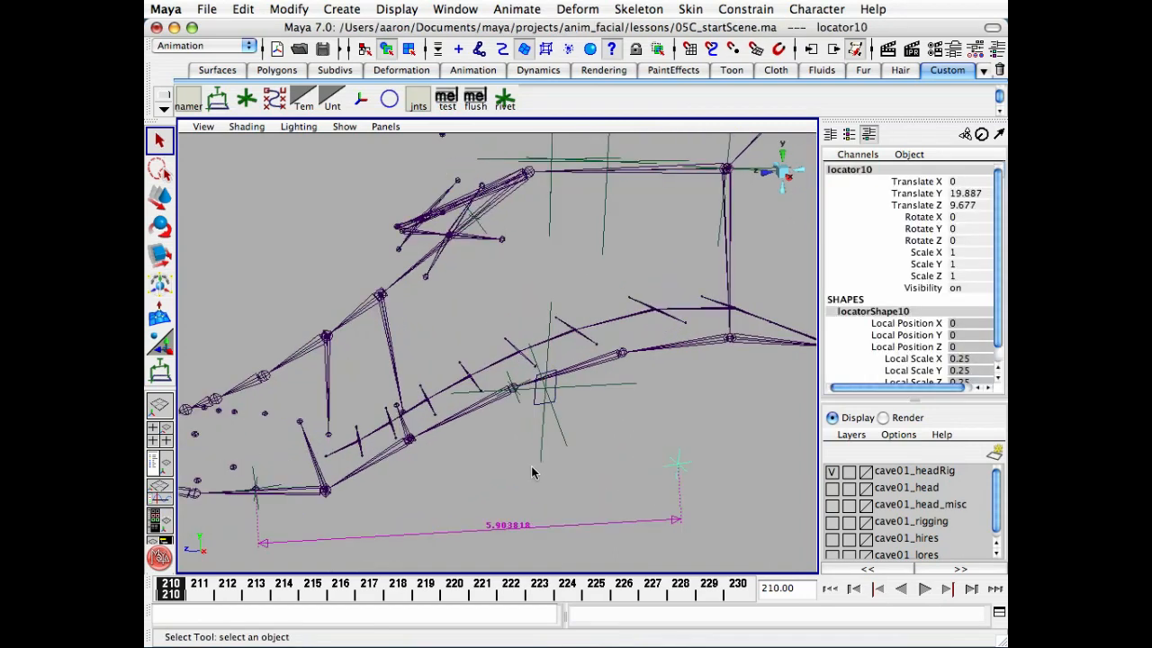
pyautogui.click(594, 391)
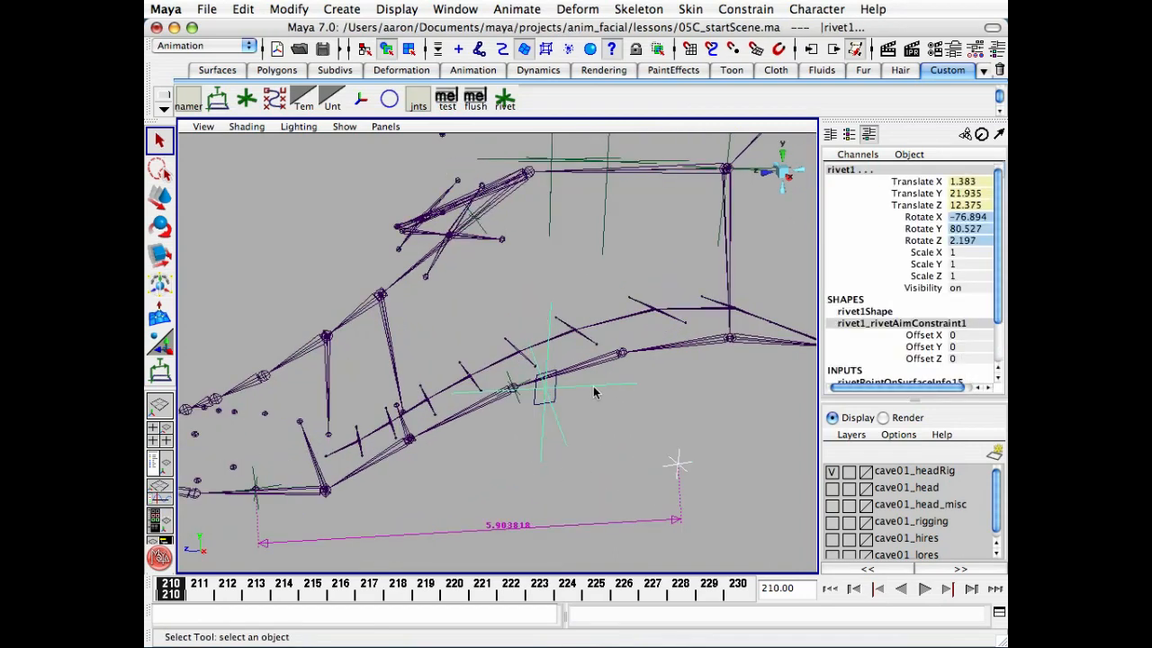
pyautogui.press('p')
# Set all translate and rotate values of locator10 to 0 to snap it onto the rivet, and deselect it.
pyautogui.moveTo(961, 241); pyautogui.dragTo(956, 184)
pyautogui.write('0')
pyautogui.press('Return')
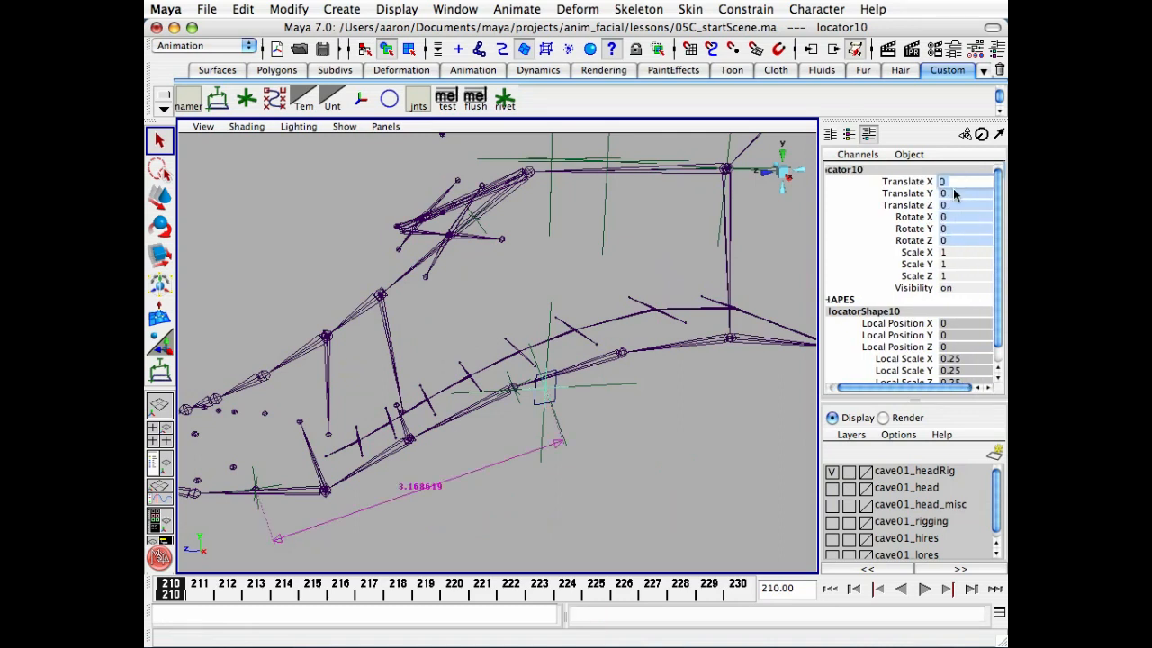
pyautogui.keyDown('alt'); pyautogui.moveTo(704, 437); pyautogui.dragTo(598, 428); pyautogui.keyUp('alt')
pyautogui.keyDown('alt'); pyautogui.moveTo(598, 428); pyautogui.dragTo(635, 385, button='middle'); pyautogui.keyUp('alt')
pyautogui.click(653, 453)
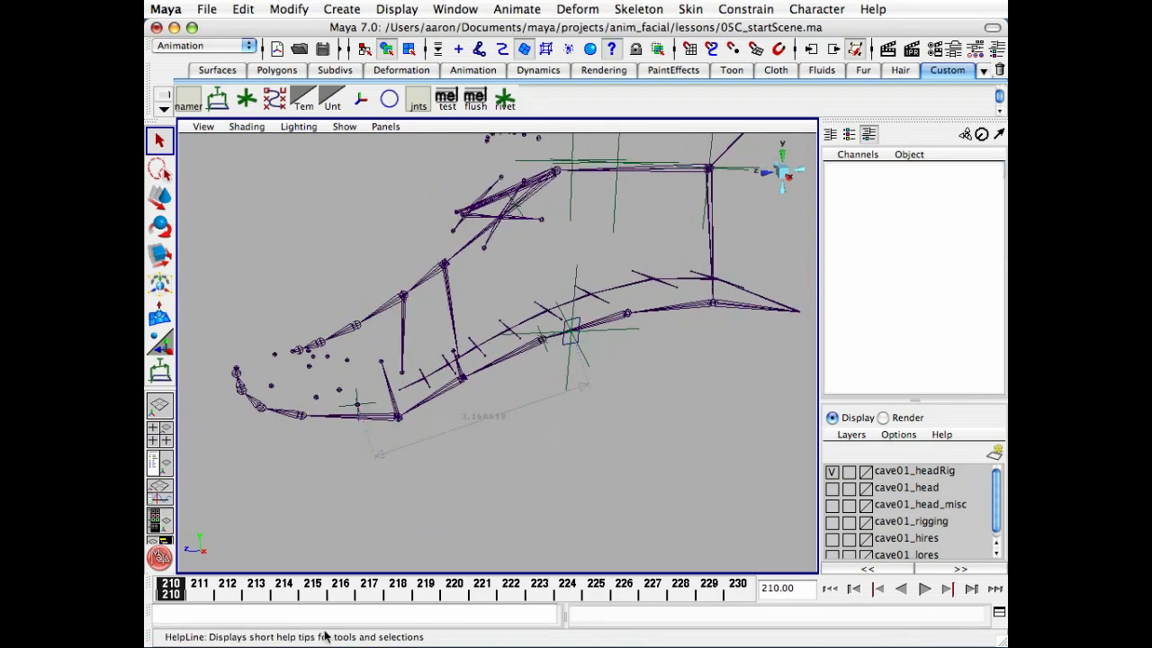
# Play the animation briefly to check the rig and distance measurement, and stop playback.
pyautogui.moveTo(175, 590); pyautogui.dragTo(329, 587)
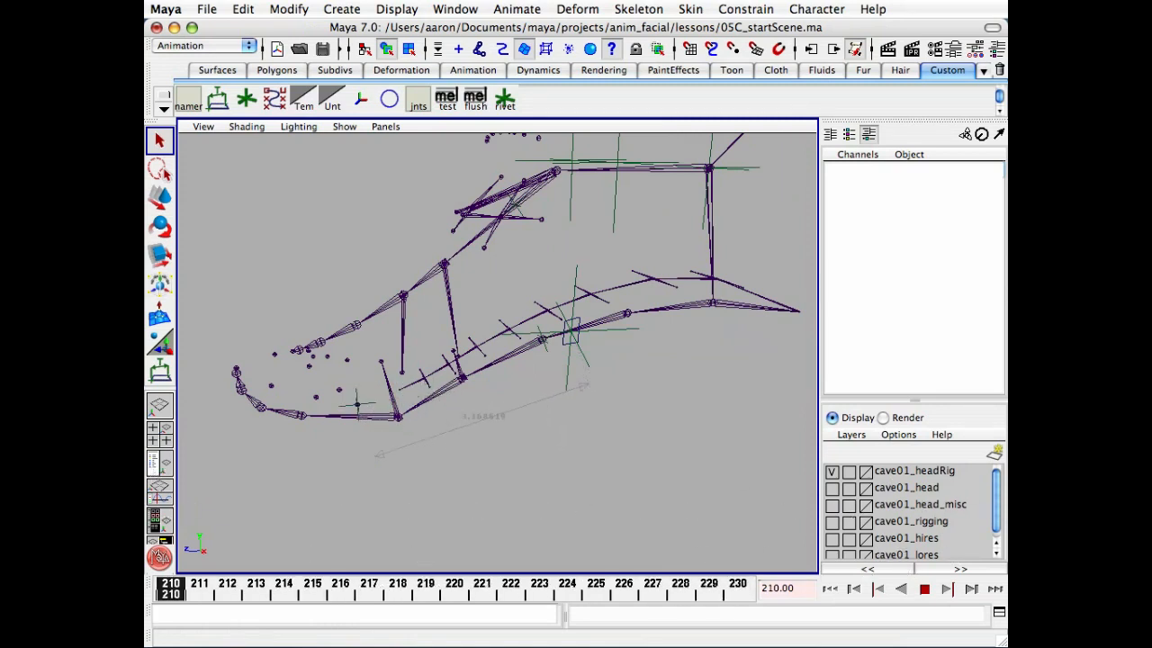
pyautogui.press('Escape')
pyautogui.keyDown('alt'); pyautogui.moveTo(717, 256); pyautogui.dragTo(539, 369); pyautogui.keyUp('alt')
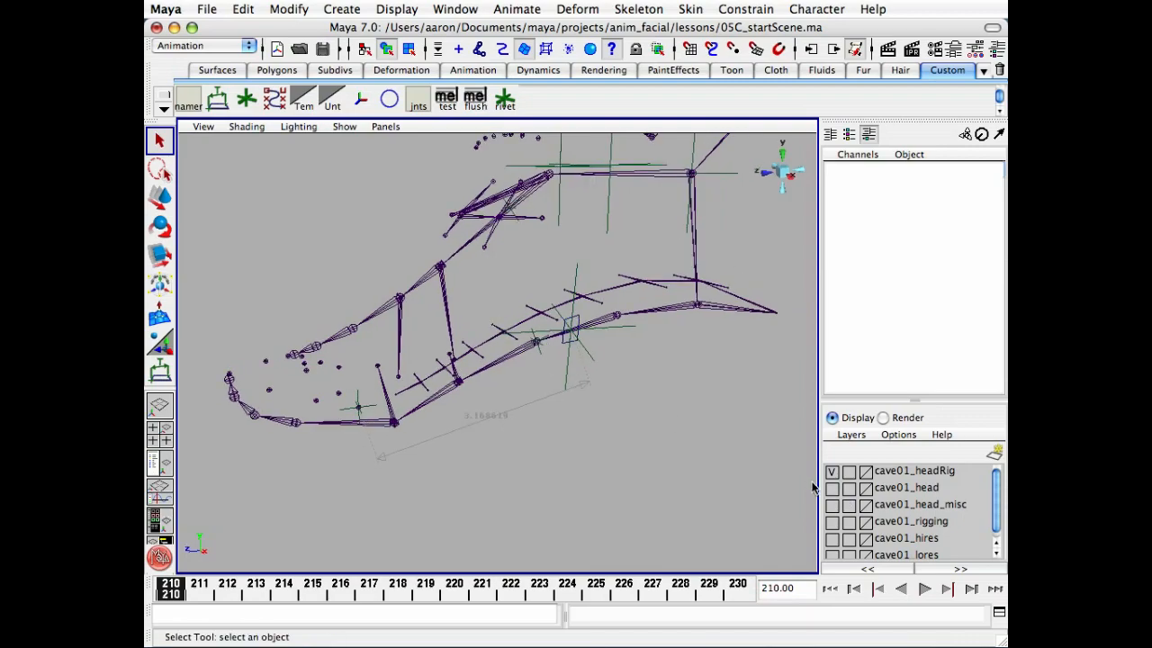
# Show the cave01_head layer in shaded display and inspect the rivet's position on the cheek.
pyautogui.click(832, 487)
pyautogui.moveTo(621, 422)
pyautogui.keyDown('alt'); pyautogui.mouseDown()
pyautogui.moveTo(570, 442)
pyautogui.moveTo(532, 435)
pyautogui.mouseUp(); pyautogui.keyUp('alt')
pyautogui.press('5')
pyautogui.keyDown('alt'); pyautogui.moveTo(532, 435); pyautogui.dragTo(608, 414, button='right'); pyautogui.keyUp('alt')
pyautogui.keyDown('alt'); pyautogui.moveTo(608, 414); pyautogui.dragTo(533, 465, button='middle'); pyautogui.keyUp('alt')
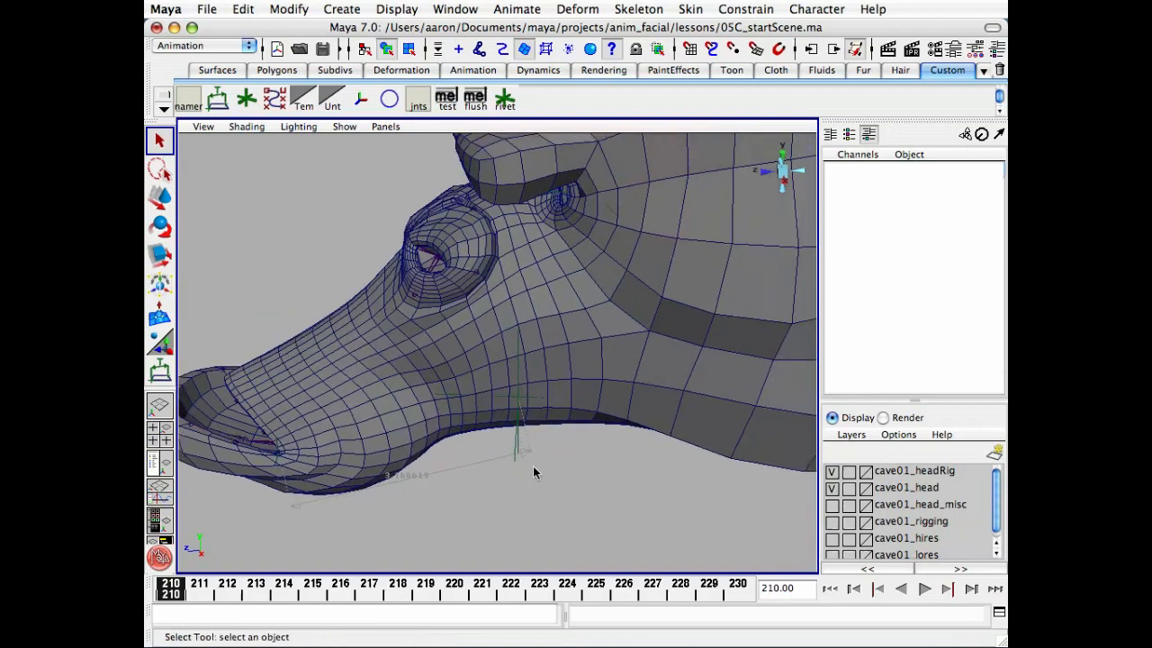
pyautogui.keyDown('alt'); pyautogui.moveTo(532, 465); pyautogui.dragTo(542, 382); pyautogui.keyUp('alt')
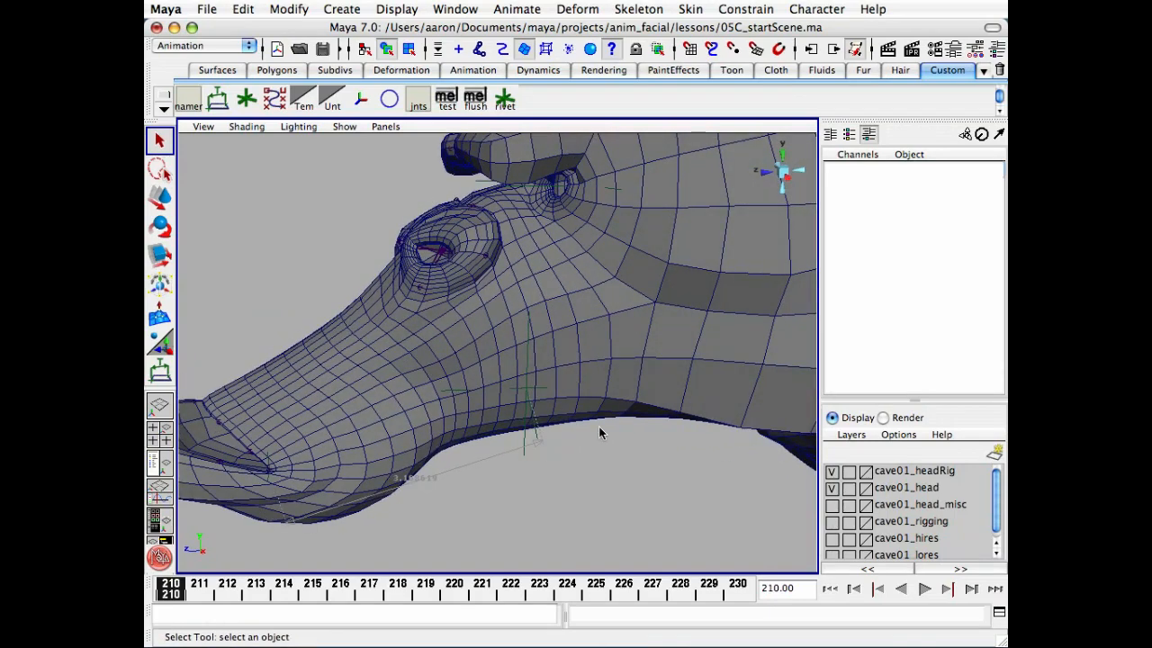
# Open the Hypergraph and select the rig's bind joints with the saved jnts script.
pyautogui.hotkey('shift', 'h')
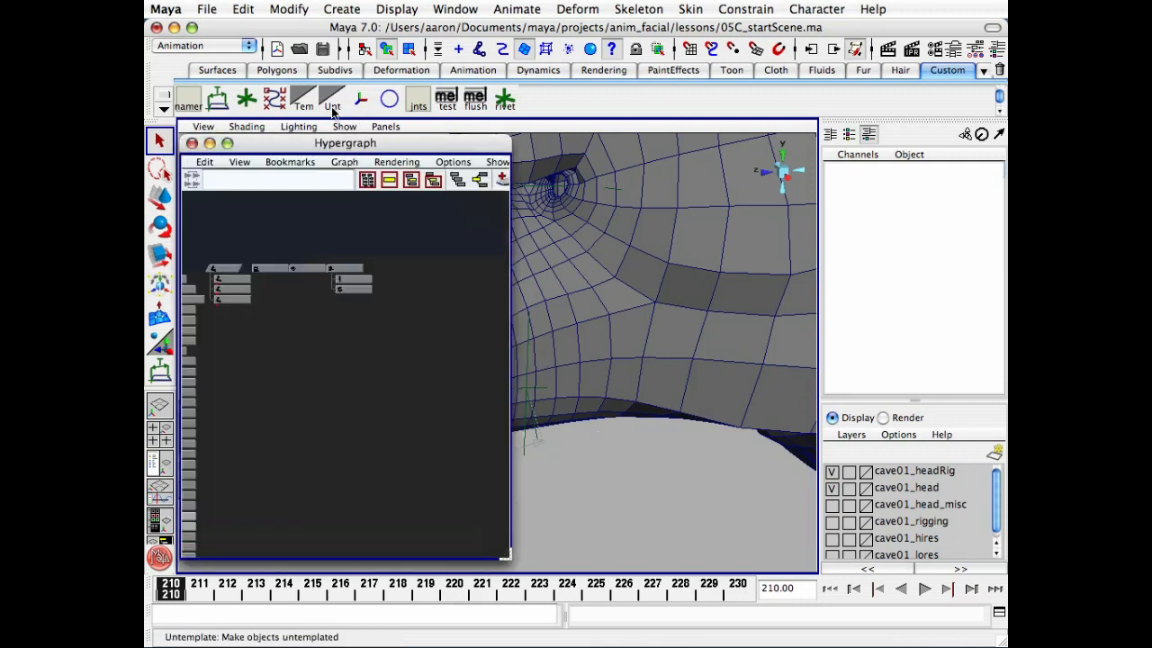
pyautogui.keyDown('alt'); pyautogui.moveTo(330, 248); pyautogui.dragTo(366, 228, button='middle'); pyautogui.keyUp('alt')
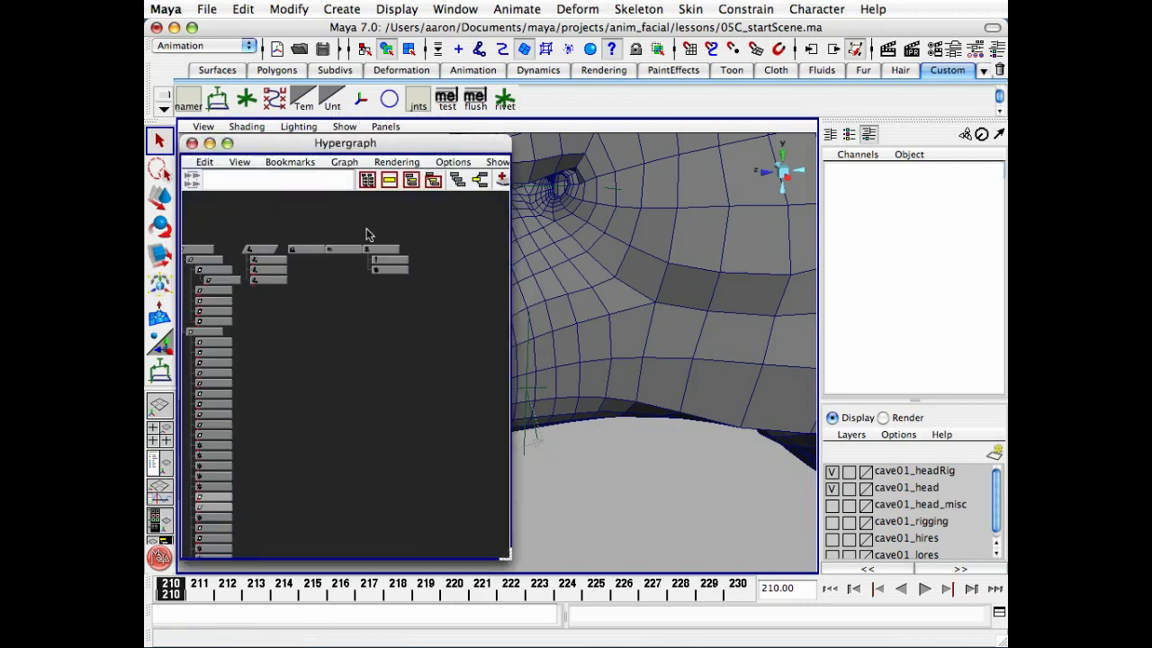
pyautogui.click(413, 99)
# Find cave01_lipControls_grp in the Hypergraph and expand its entire hierarchy.
pyautogui.keyDown('alt'); pyautogui.moveTo(339, 319); pyautogui.dragTo(403, 232, button='middle'); pyautogui.keyUp('alt')
pyautogui.keyDown('alt'); pyautogui.moveTo(372, 333); pyautogui.dragTo(474, 336, button='right'); pyautogui.keyUp('alt')
pyautogui.keyDown('alt'); pyautogui.moveTo(440, 336); pyautogui.dragTo(461, 171, button='middle'); pyautogui.keyUp('alt')
pyautogui.keyDown('alt'); pyautogui.moveTo(389, 272); pyautogui.dragTo(469, 304, button='right'); pyautogui.keyUp('alt')
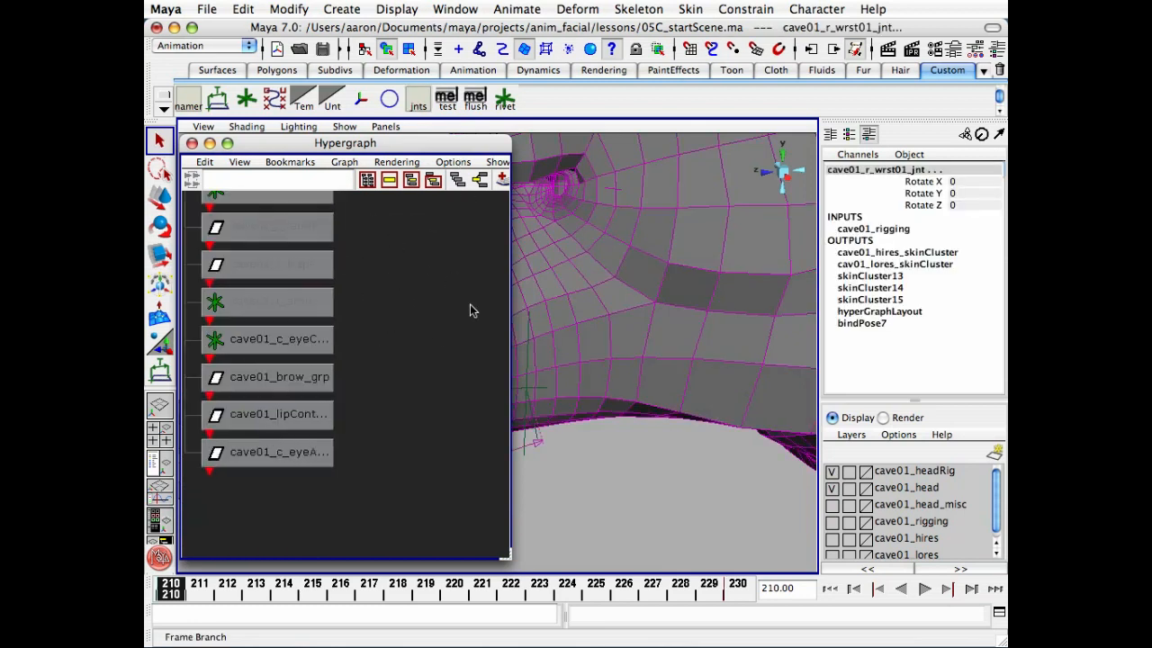
pyautogui.keyDown('alt'); pyautogui.moveTo(373, 321); pyautogui.dragTo(399, 309, button='middle'); pyautogui.keyUp('alt')
pyautogui.keyDown('alt'); pyautogui.moveTo(400, 309); pyautogui.dragTo(472, 295, button='right'); pyautogui.keyUp('alt')
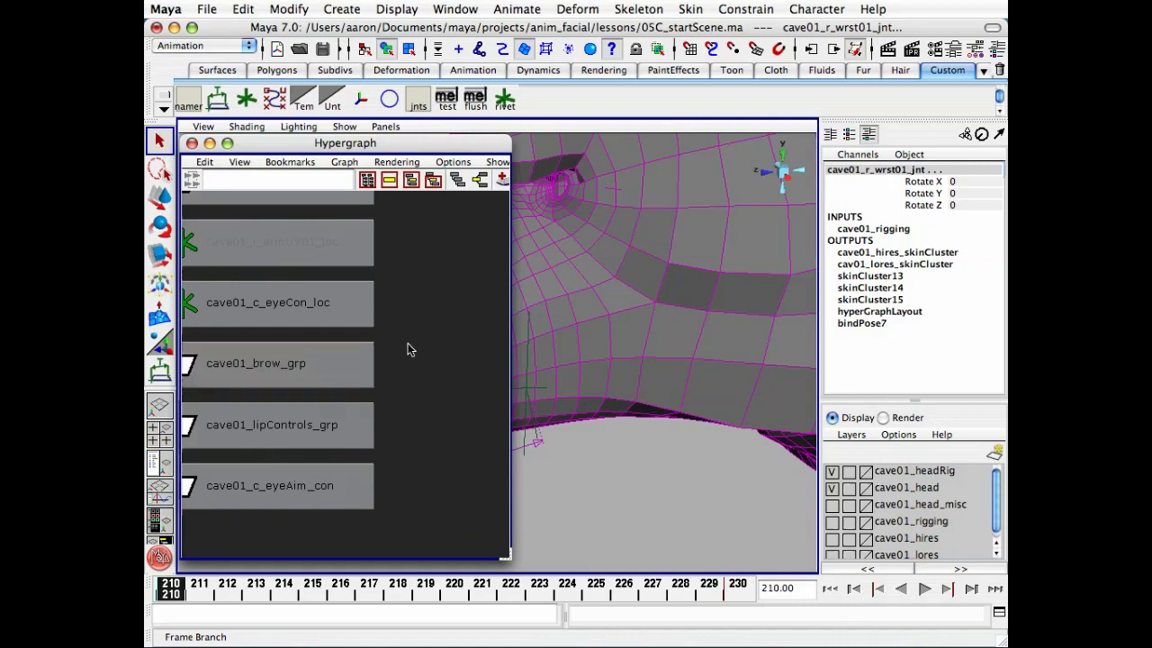
pyautogui.keyDown('alt'); pyautogui.moveTo(407, 342); pyautogui.dragTo(385, 349, button='right'); pyautogui.keyUp('alt')
pyautogui.rightClick(307, 433)
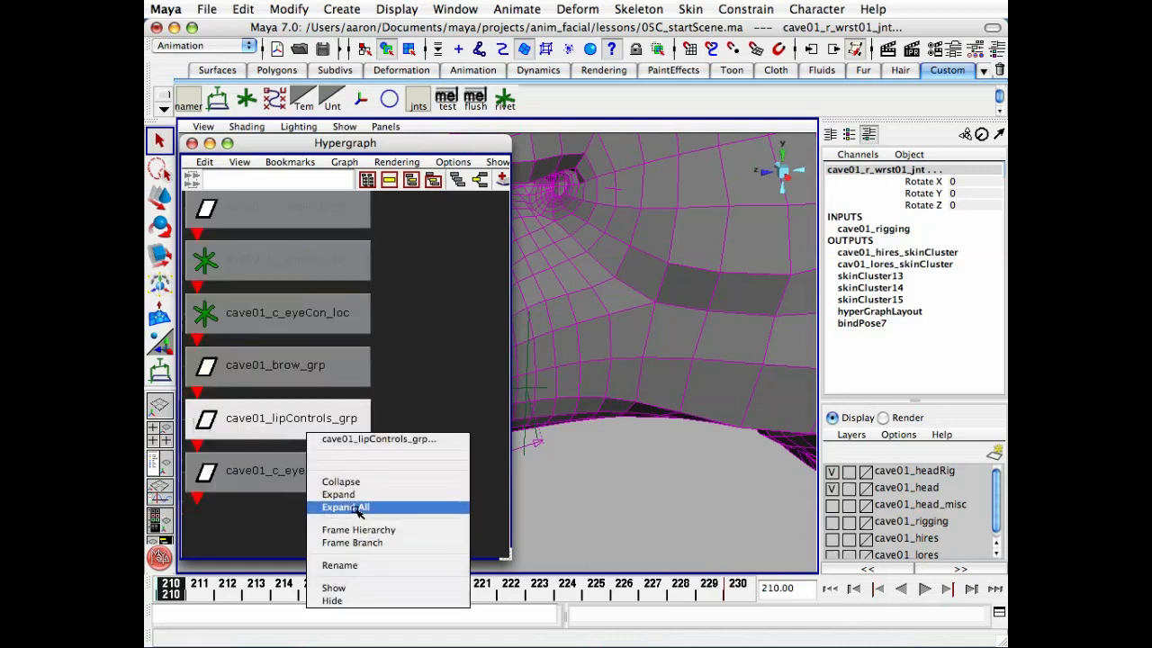
pyautogui.click(347, 508)
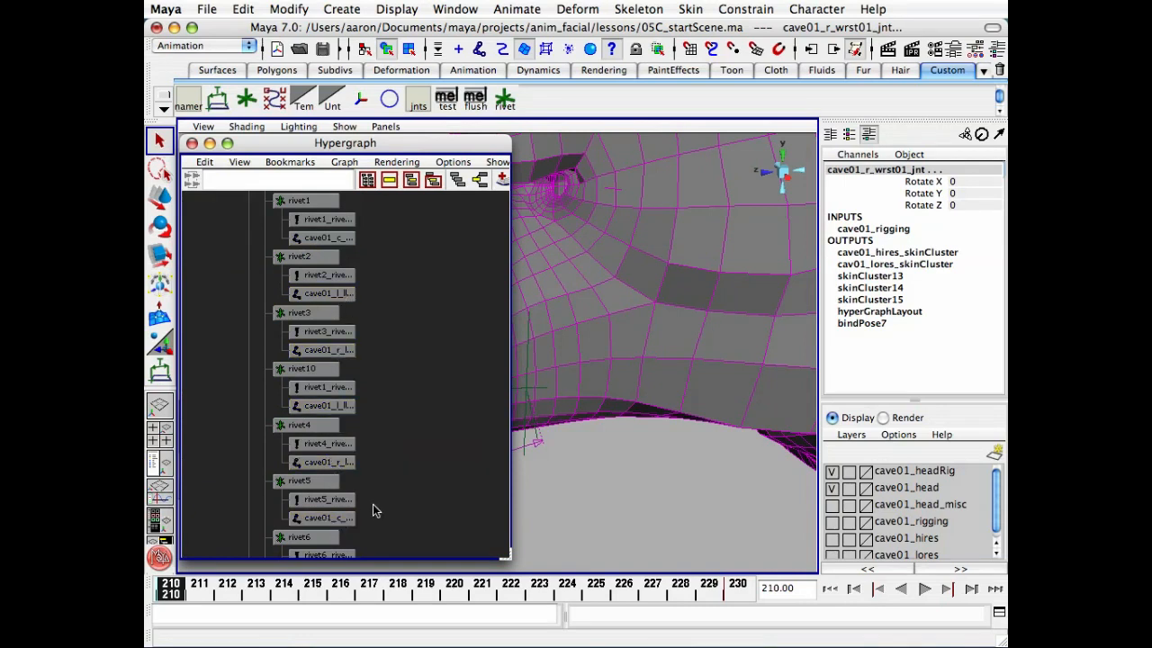
# Remove the lip joints parented under the rivets from the current joint selection.
pyautogui.keyDown('alt'); pyautogui.moveTo(372, 506); pyautogui.dragTo(357, 293, button='middle'); pyautogui.keyUp('alt')
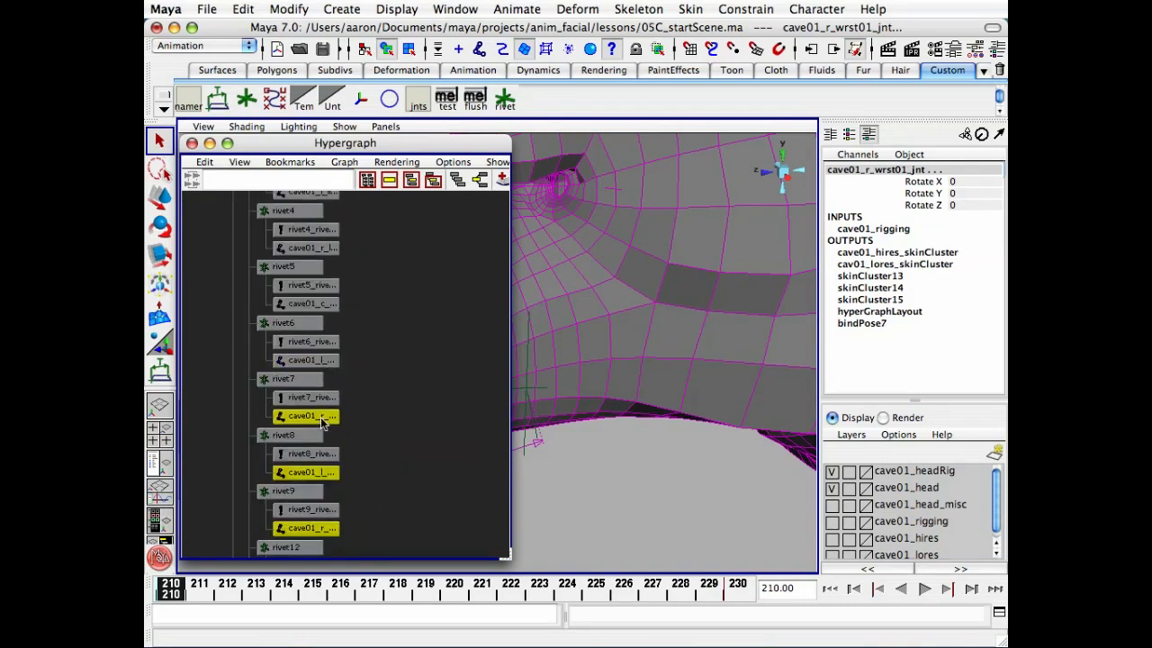
pyautogui.keyDown('alt'); pyautogui.moveTo(527, 438); pyautogui.dragTo(636, 415); pyautogui.keyUp('alt')
pyautogui.keyDown('alt'); pyautogui.moveTo(701, 391); pyautogui.dragTo(687, 340); pyautogui.keyUp('alt')
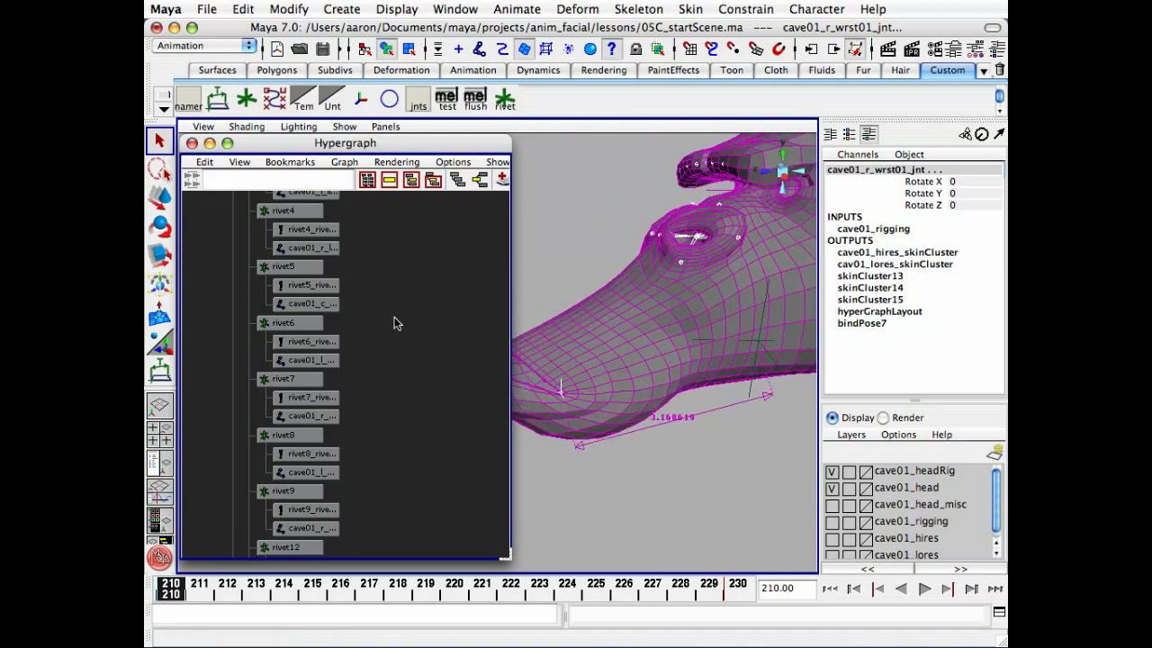
# Add cave01_l_mouth_geo to the selected joints in the Hypergraph and close the window.
pyautogui.keyDown('alt'); pyautogui.moveTo(394, 318); pyautogui.dragTo(379, 640, button='middle'); pyautogui.keyUp('alt')
pyautogui.keyDown('alt'); pyautogui.moveTo(352, 234); pyautogui.dragTo(385, 423, button='middle'); pyautogui.keyUp('alt')
pyautogui.keyDown('alt'); pyautogui.moveTo(373, 361); pyautogui.dragTo(153, 357, button='middle'); pyautogui.keyUp('alt')
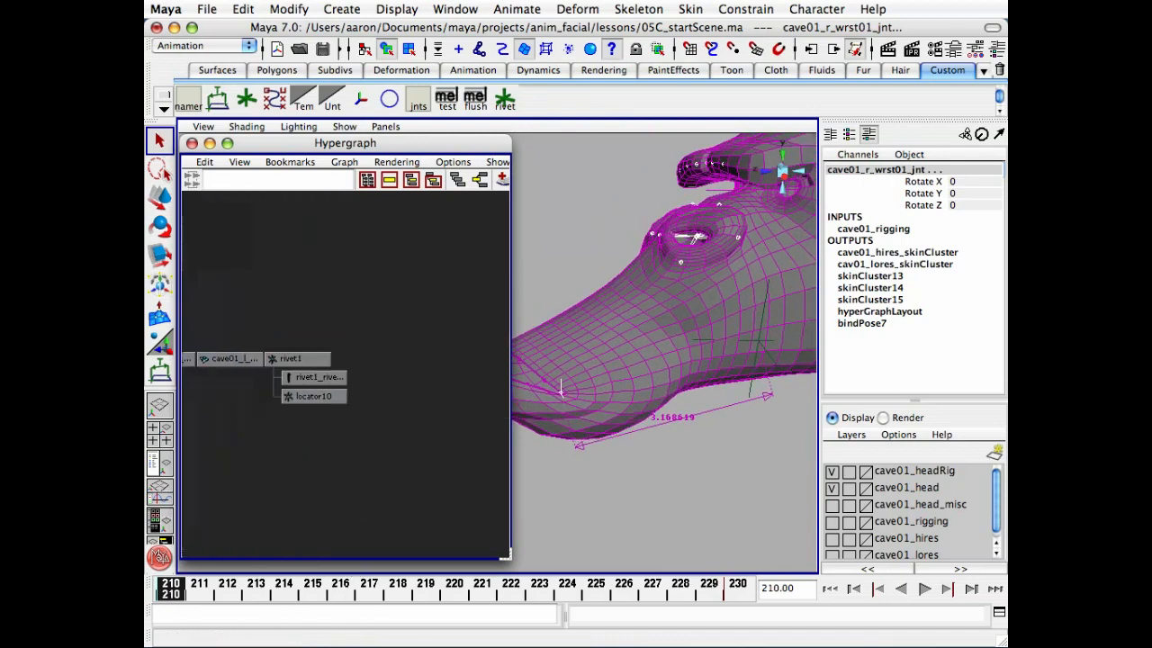
pyautogui.keyDown('alt'); pyautogui.moveTo(352, 400); pyautogui.dragTo(436, 402, button='right'); pyautogui.keyUp('alt')
pyautogui.keyDown('alt'); pyautogui.moveTo(310, 379); pyautogui.dragTo(477, 388, button='middle'); pyautogui.keyUp('alt')
pyautogui.keyDown('alt'); pyautogui.moveTo(315, 389); pyautogui.dragTo(369, 388, button='right'); pyautogui.keyUp('alt')
pyautogui.keyDown('alt'); pyautogui.moveTo(304, 393); pyautogui.dragTo(404, 394, button='middle'); pyautogui.keyUp('alt')
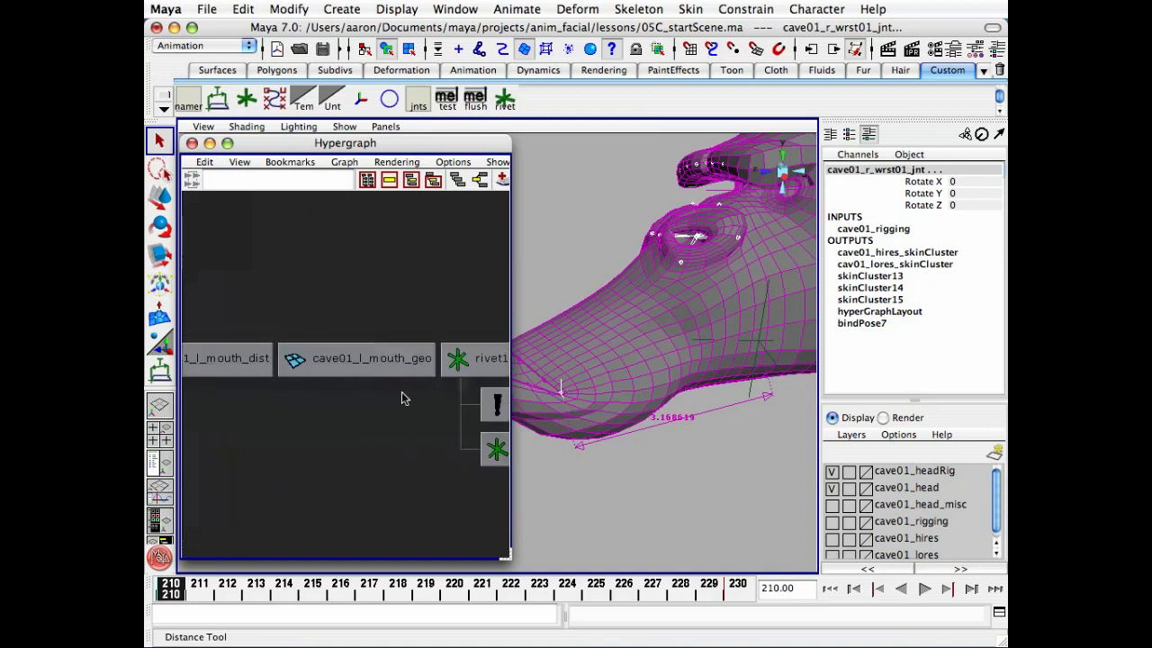
pyautogui.keyDown('alt'); pyautogui.moveTo(404, 394); pyautogui.dragTo(439, 394, button='right'); pyautogui.keyUp('alt')
pyautogui.click(358, 359)
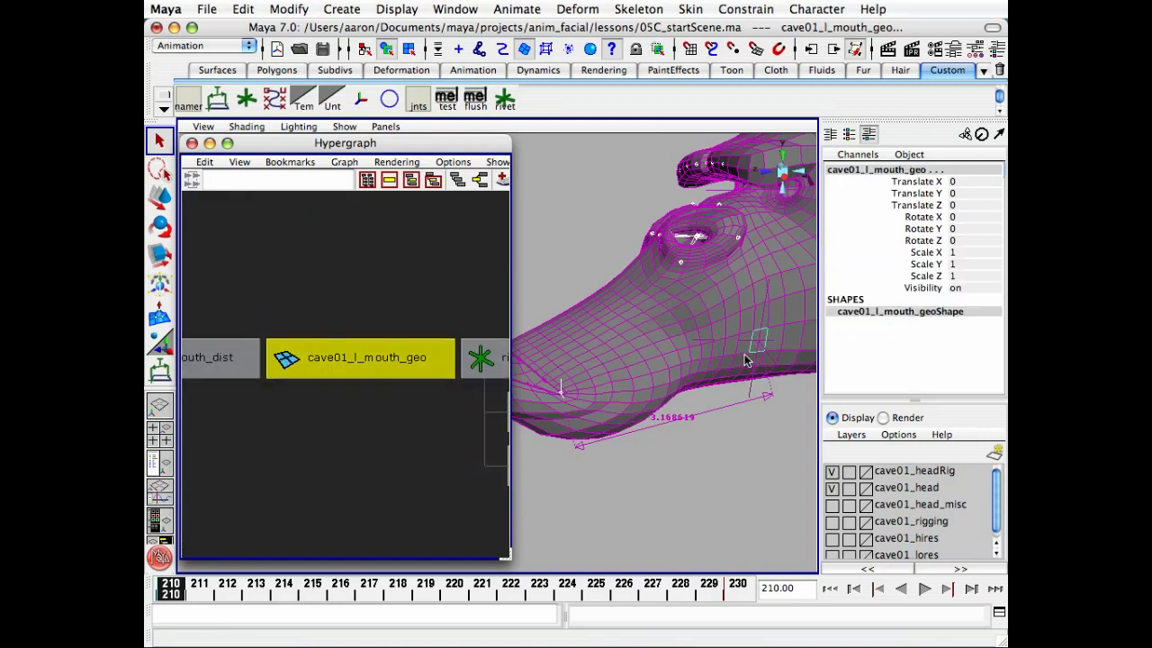
pyautogui.click(191, 143)
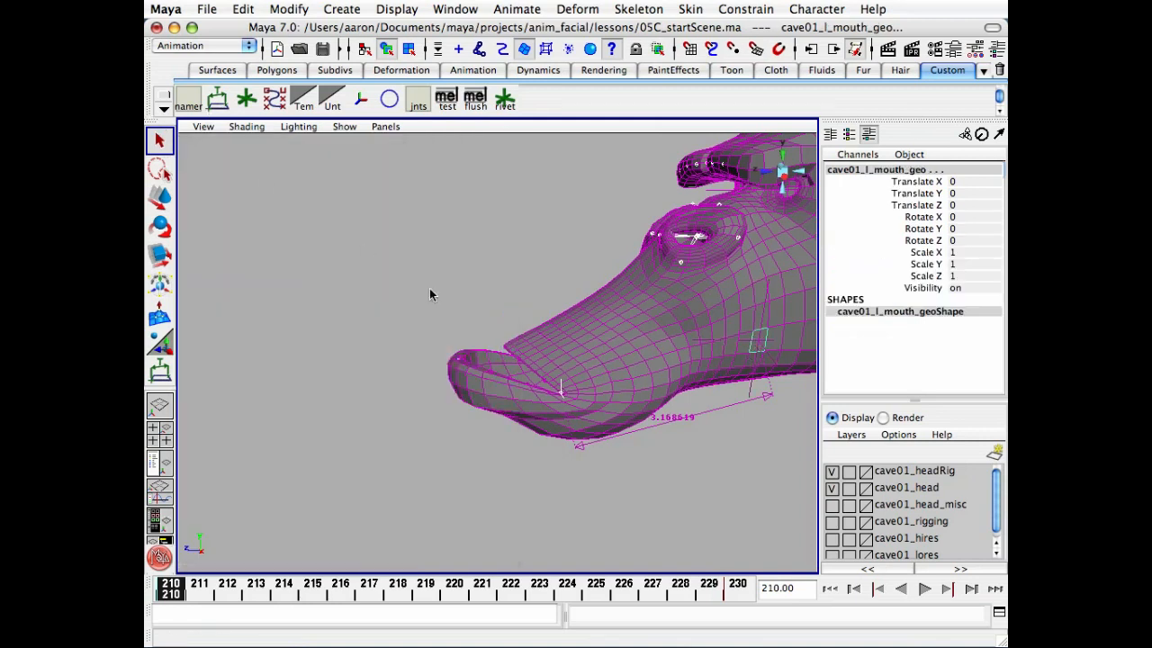
# Smooth bind cave01_l_mouth_geo to the selected joints using Closest Distance, 3 max influences and a 4.0 dropoff rate.
pyautogui.keyDown('alt'); pyautogui.moveTo(429, 288); pyautogui.dragTo(290, 279, button='middle'); pyautogui.keyUp('alt')
pyautogui.keyDown('alt'); pyautogui.moveTo(497, 296); pyautogui.dragTo(410, 302, button='middle'); pyautogui.keyUp('alt')
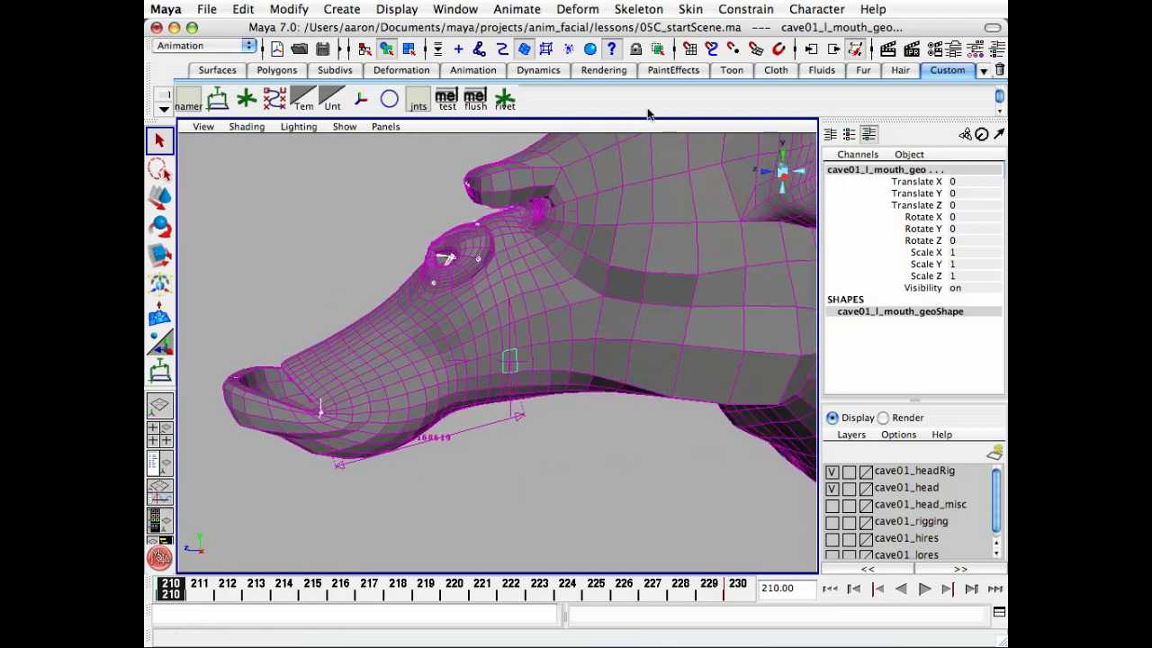
pyautogui.click(698, 8)
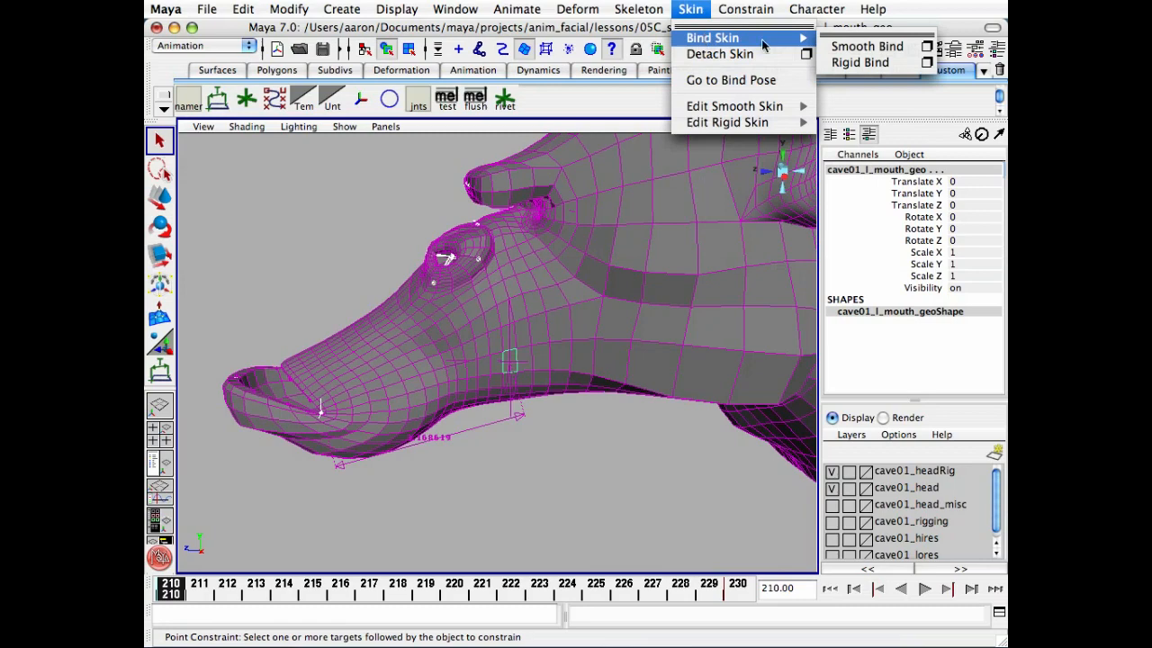
pyautogui.click(927, 51)
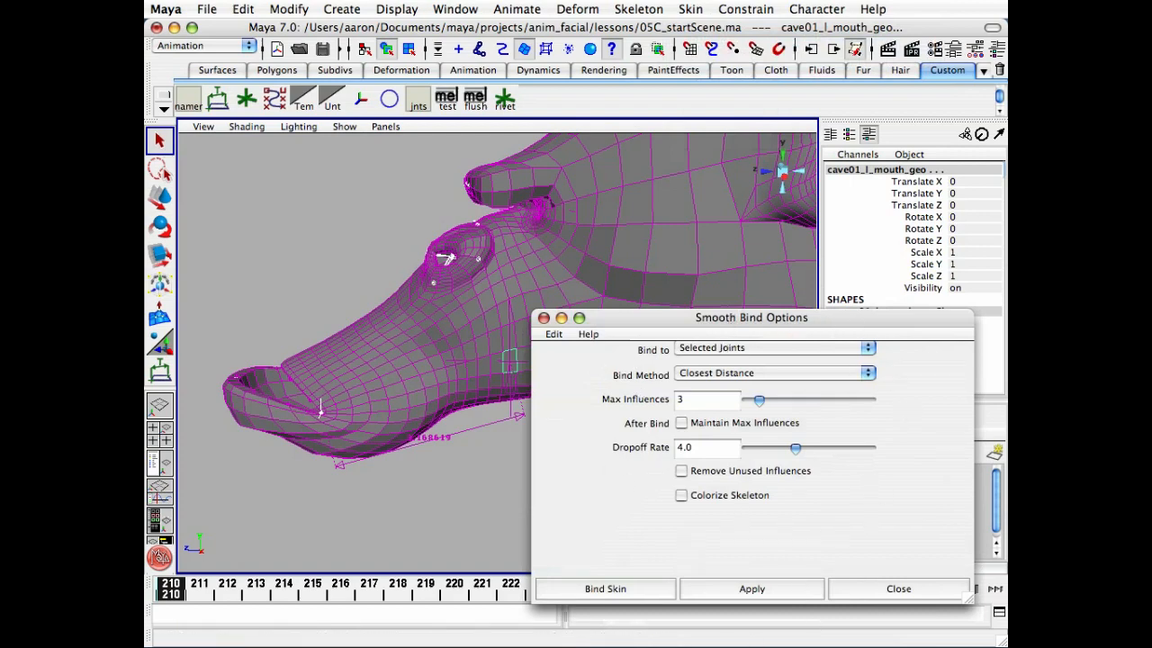
pyautogui.click(619, 592)
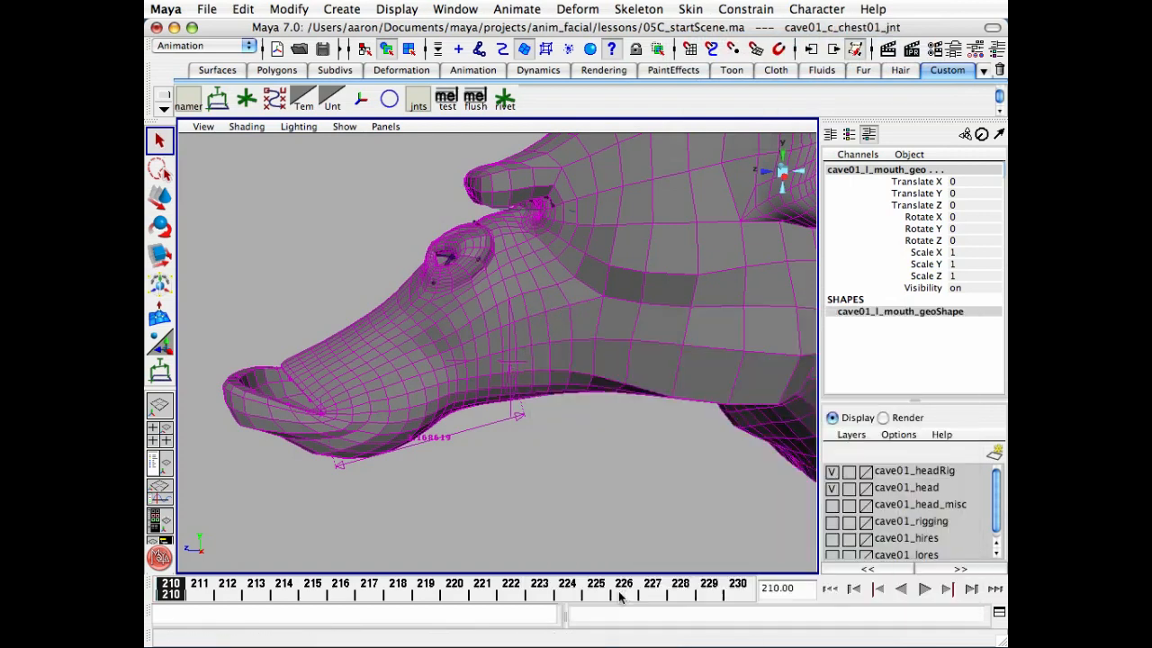
# Clear the selection, select only cave01_l_mouth_geo in the Hypergraph and close the window.
pyautogui.click(589, 510)
pyautogui.hotkey('alt', 'h')
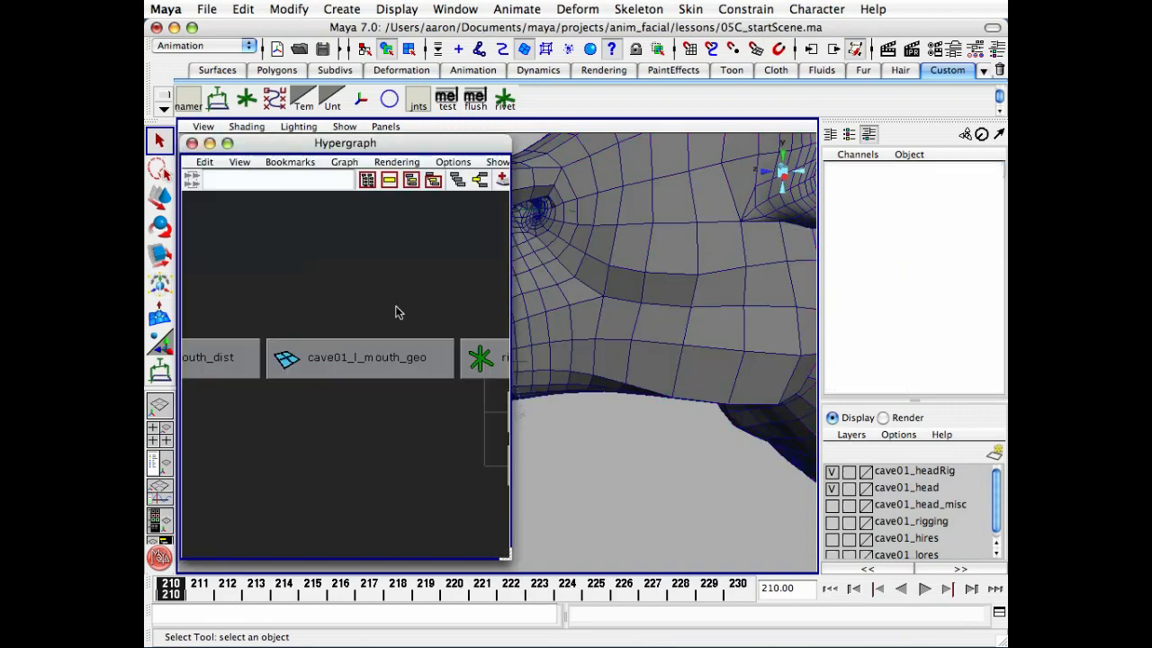
pyautogui.click(362, 360)
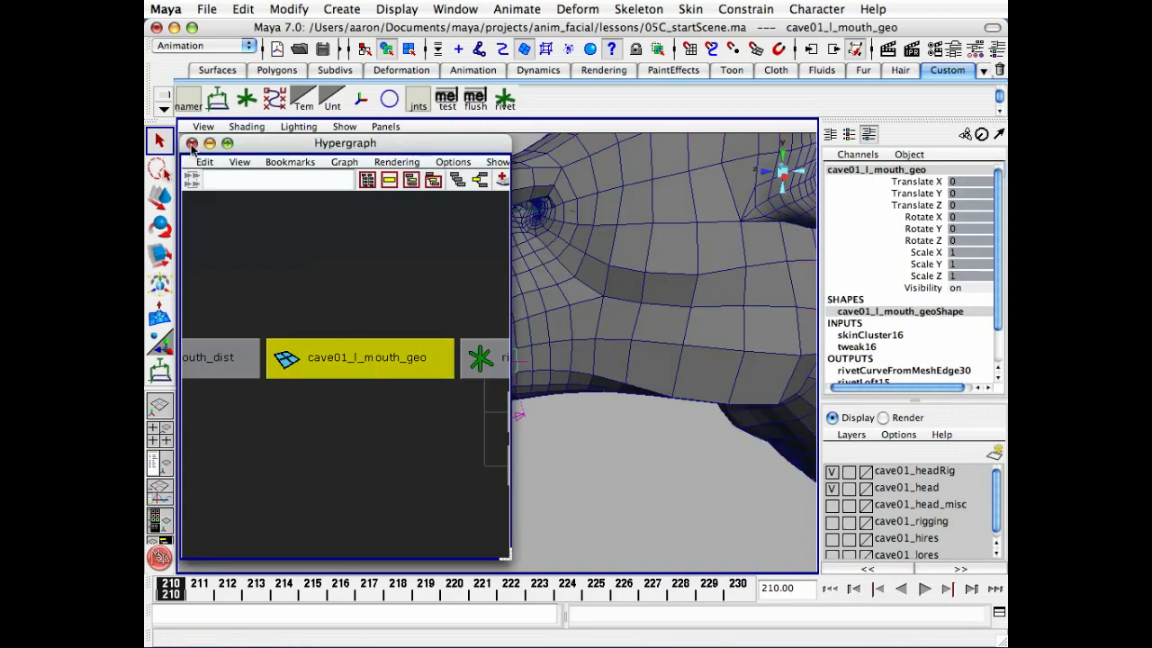
pyautogui.click(192, 144)
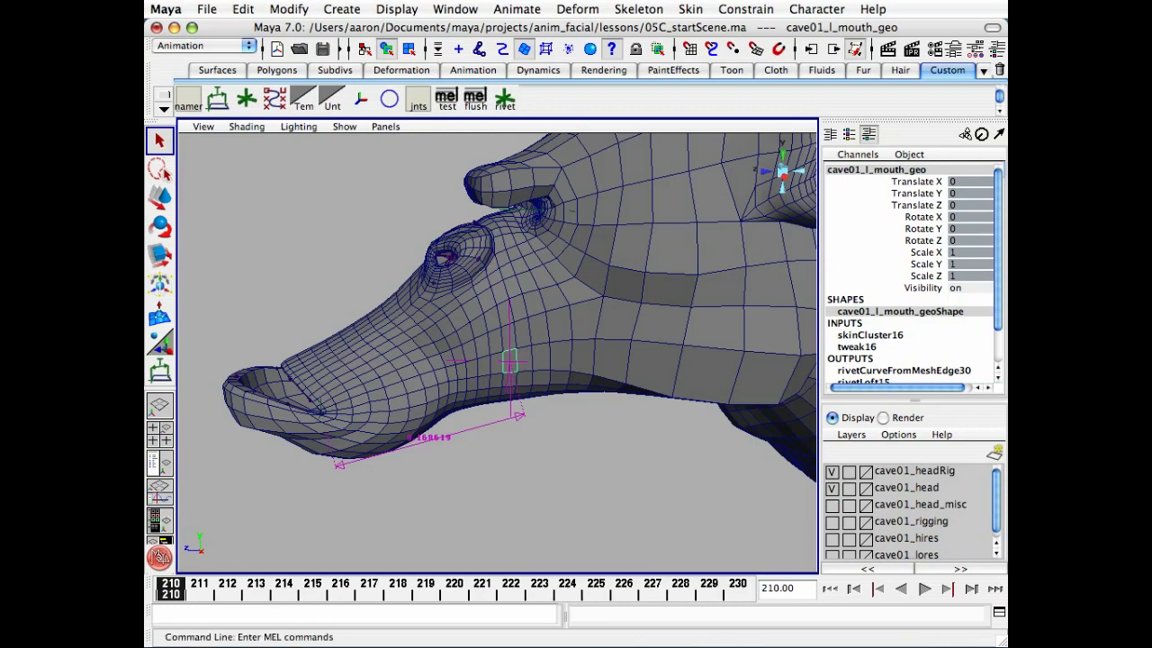
# Show the Range Slider and extend the playback range to start at frame 0.
pyautogui.rightClick(153, 592)
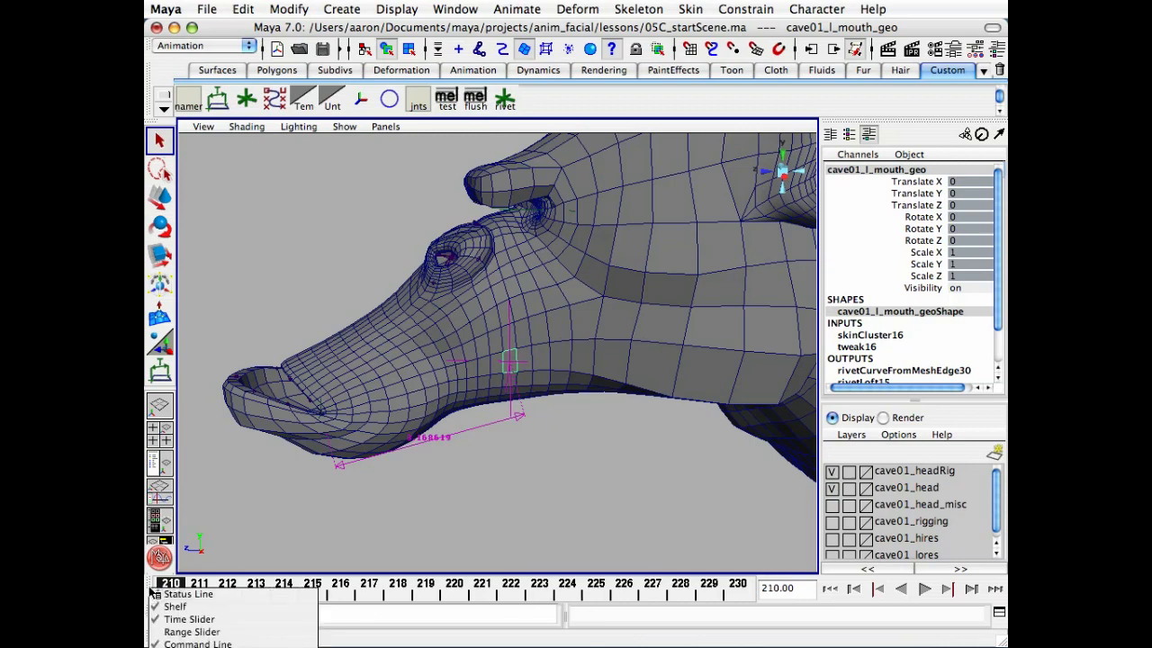
pyautogui.click(164, 631)
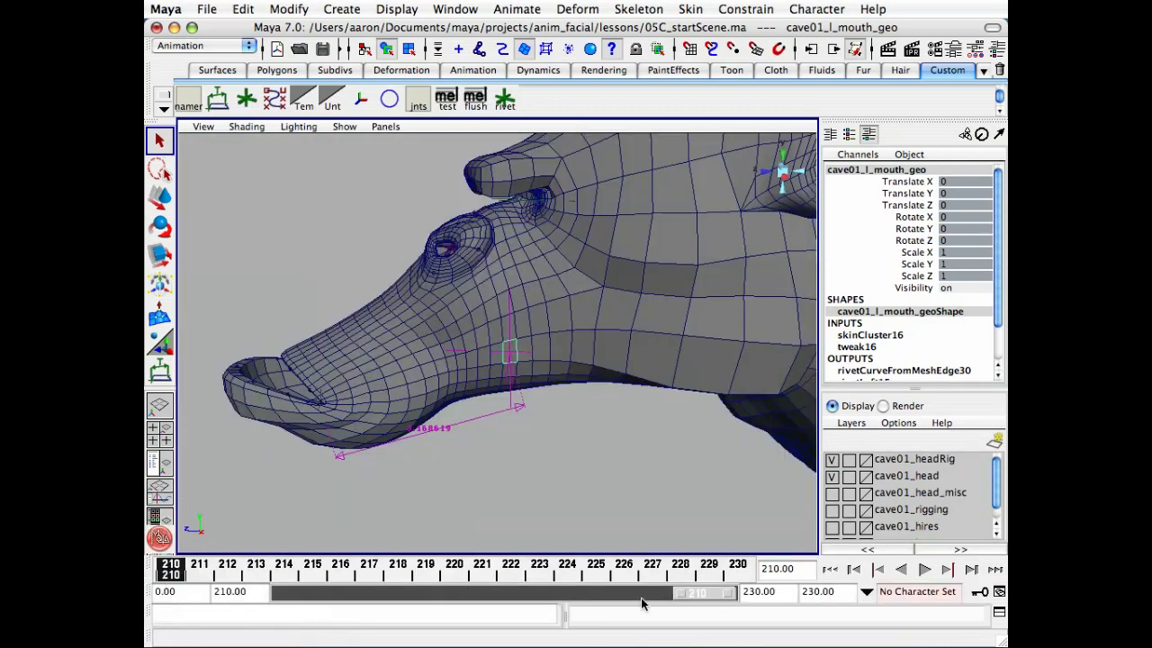
pyautogui.moveTo(684, 596); pyautogui.dragTo(219, 580)
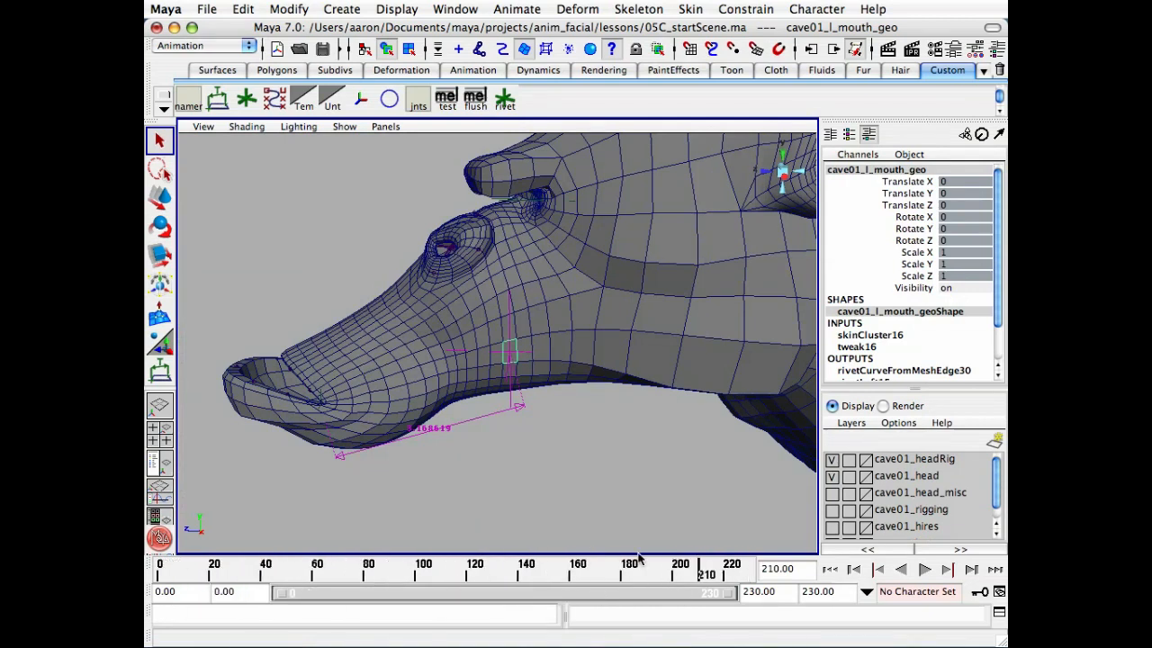
# Scrub to frame 85 and then to frame 230, checking whether the cheek face follows the head closely.
pyautogui.moveTo(661, 565); pyautogui.dragTo(378, 620)
pyautogui.keyDown('alt'); pyautogui.moveTo(472, 453); pyautogui.dragTo(372, 645, button='right'); pyautogui.keyUp('alt')
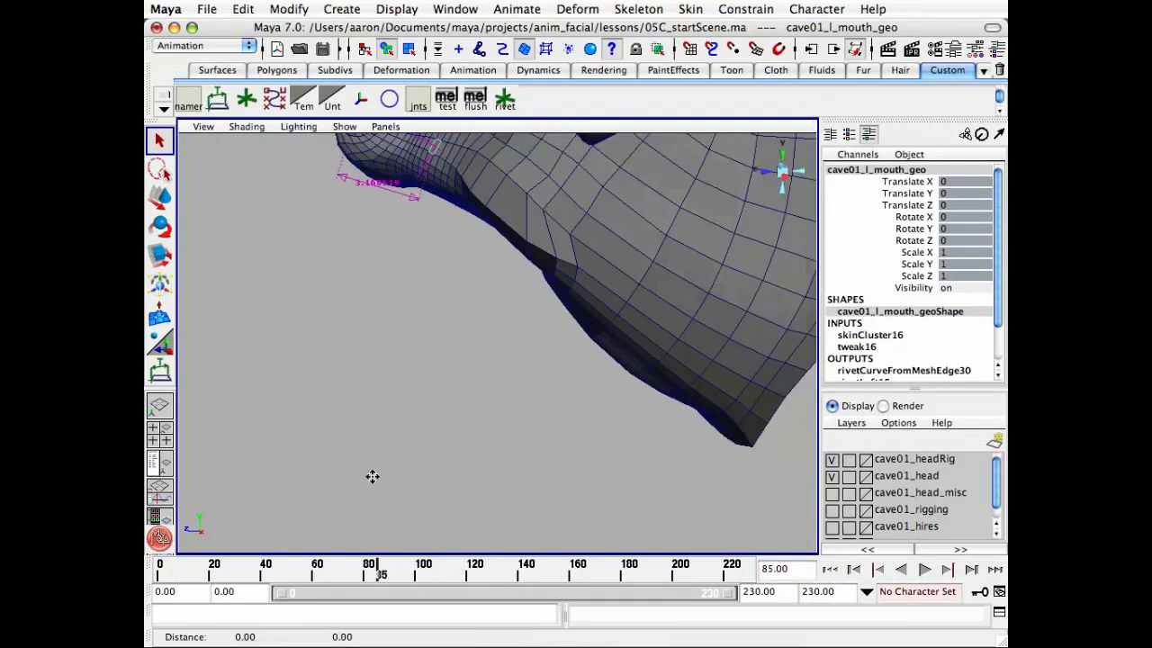
pyautogui.moveTo(375, 573); pyautogui.dragTo(926, 573)
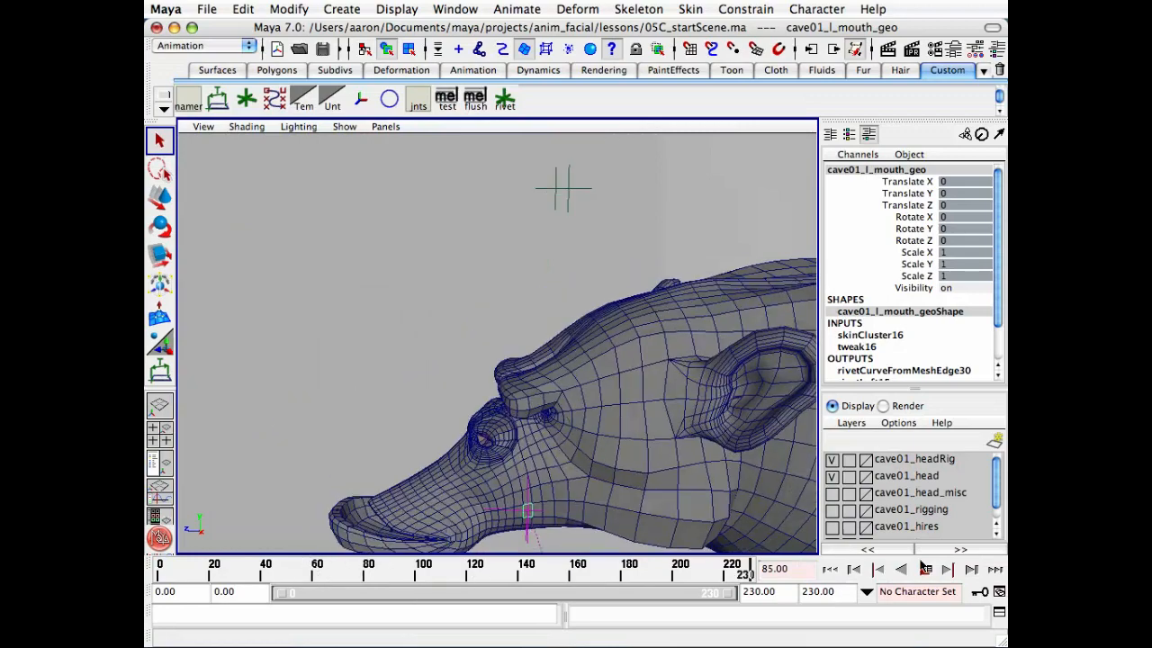
pyautogui.keyDown('alt'); pyautogui.moveTo(549, 432); pyautogui.dragTo(540, 234, button='middle'); pyautogui.keyUp('alt')
pyautogui.keyDown('alt'); pyautogui.moveTo(540, 270); pyautogui.dragTo(711, 395, button='right'); pyautogui.keyUp('alt')
pyautogui.keyDown('alt'); pyautogui.moveTo(636, 329); pyautogui.dragTo(627, 461, button='middle'); pyautogui.keyUp('alt')
pyautogui.keyDown('alt'); pyautogui.moveTo(625, 461); pyautogui.dragTo(622, 460); pyautogui.keyUp('alt')
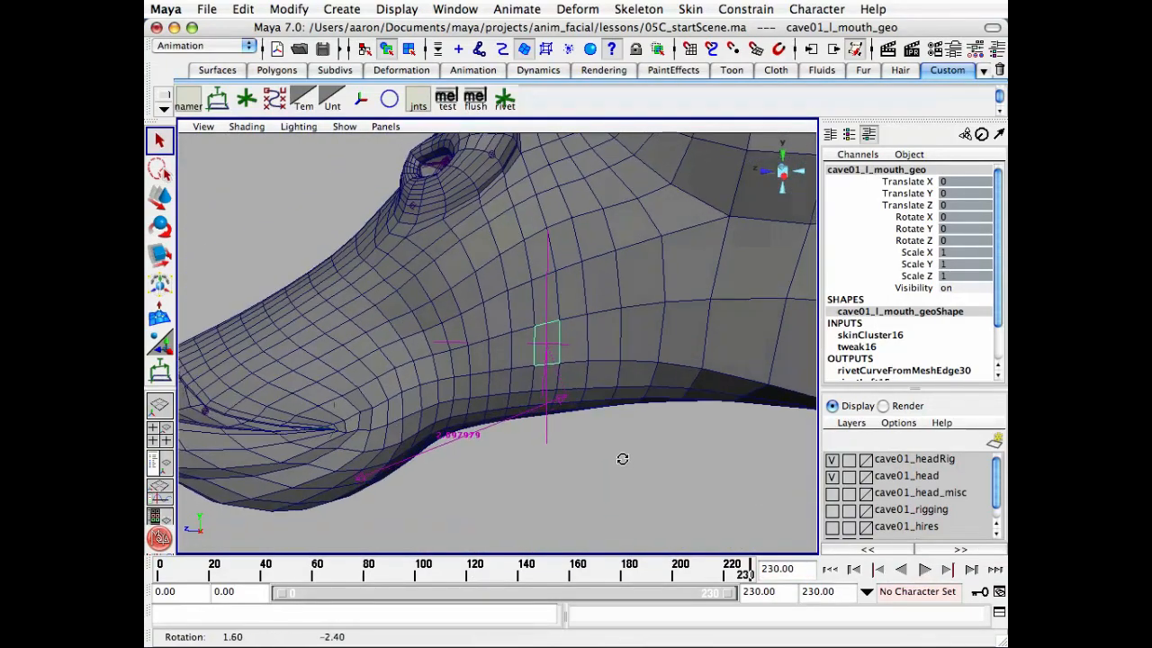
# Copy the skin weights from cave01_head_geo to cave01_l_mouth_geo, selecting the cheek face second through the Hypergraph.
pyautogui.click(622, 457)
pyautogui.click(616, 356)
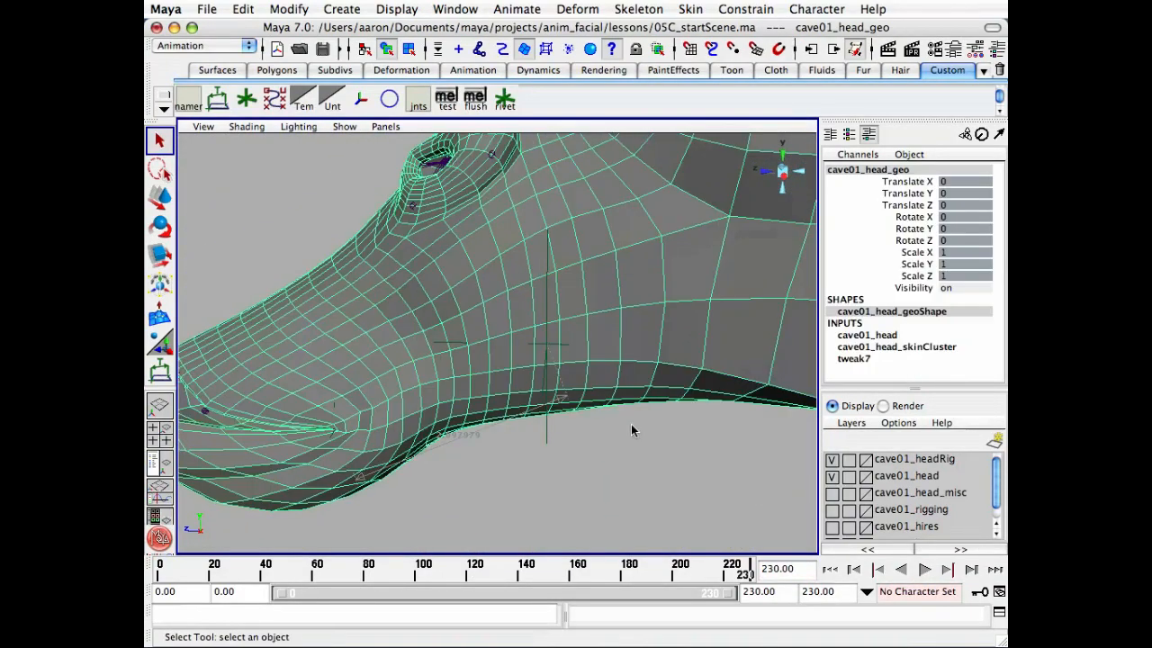
pyautogui.hotkey('shift', 'h')
pyautogui.keyDown('alt'); pyautogui.moveTo(635, 386); pyautogui.dragTo(749, 387, button='middle'); pyautogui.keyUp('alt')
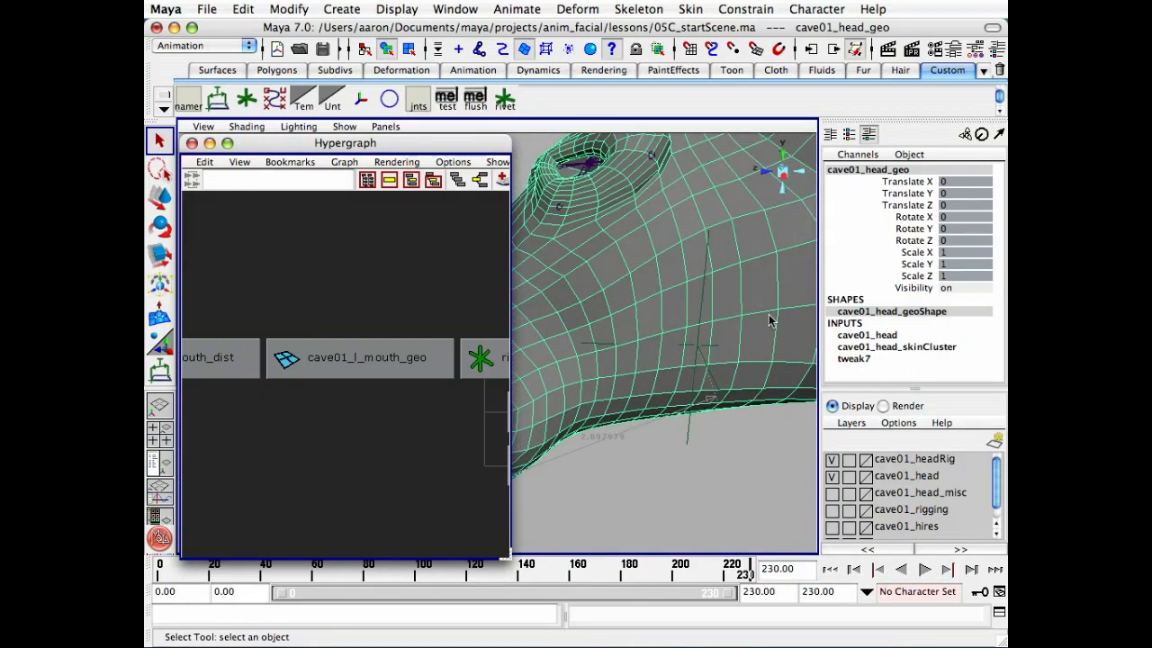
pyautogui.click(366, 371)
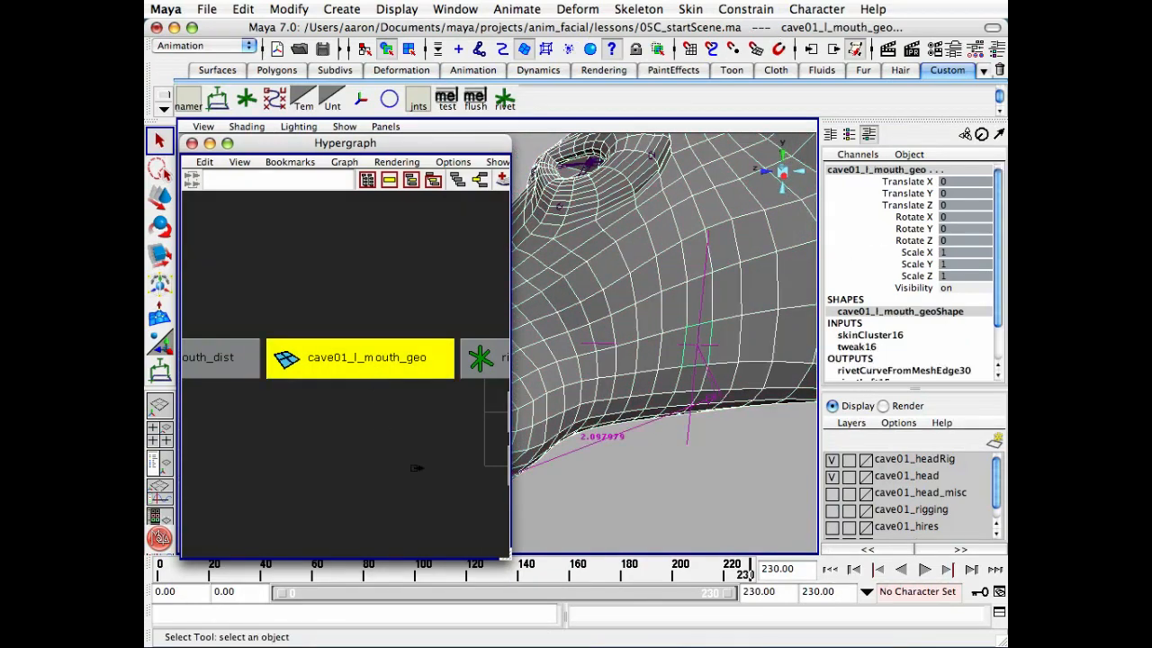
pyautogui.click(190, 144)
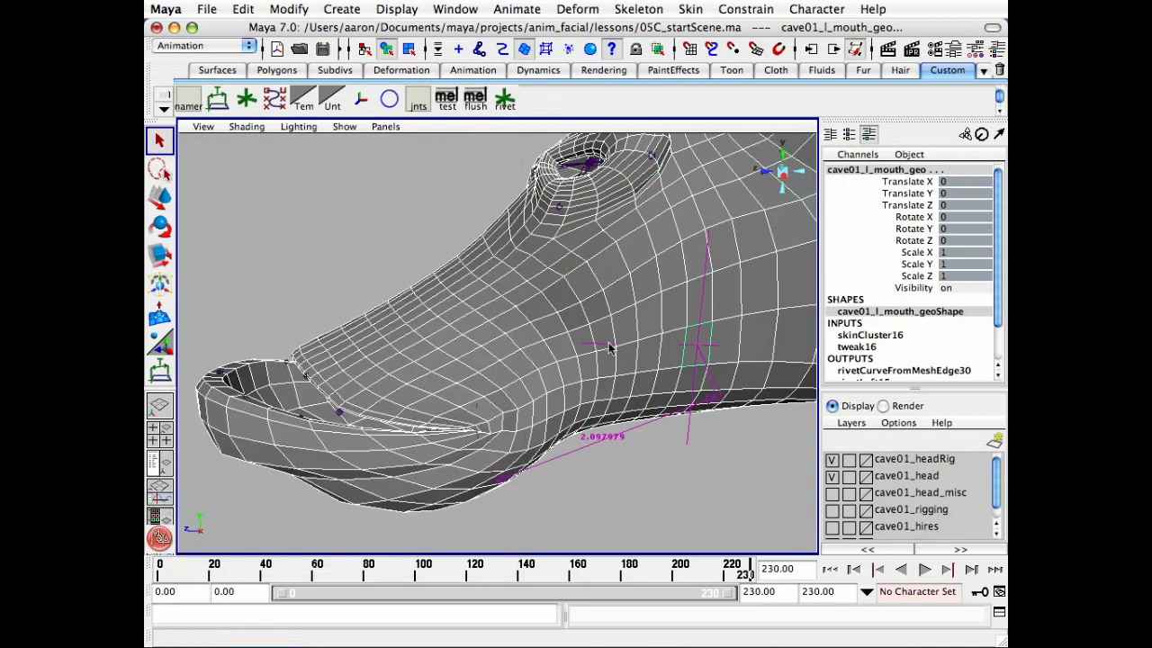
pyautogui.keyDown('alt'); pyautogui.moveTo(609, 348); pyautogui.dragTo(479, 336); pyautogui.keyUp('alt')
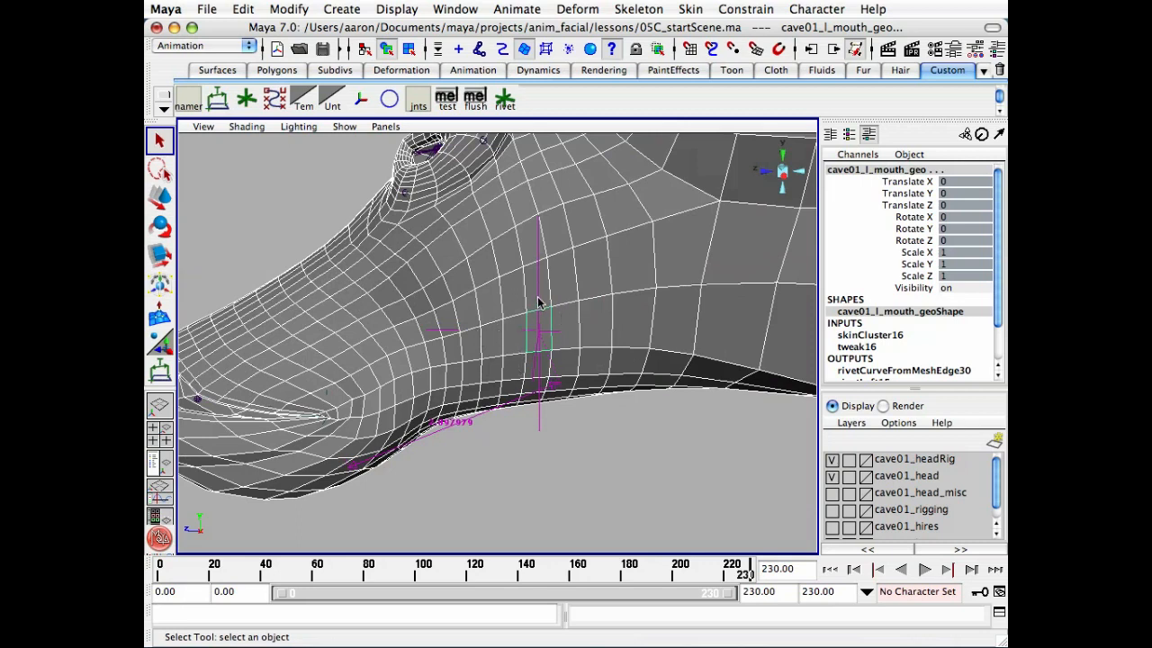
pyautogui.click(692, 10)
pyautogui.moveTo(784, 113)
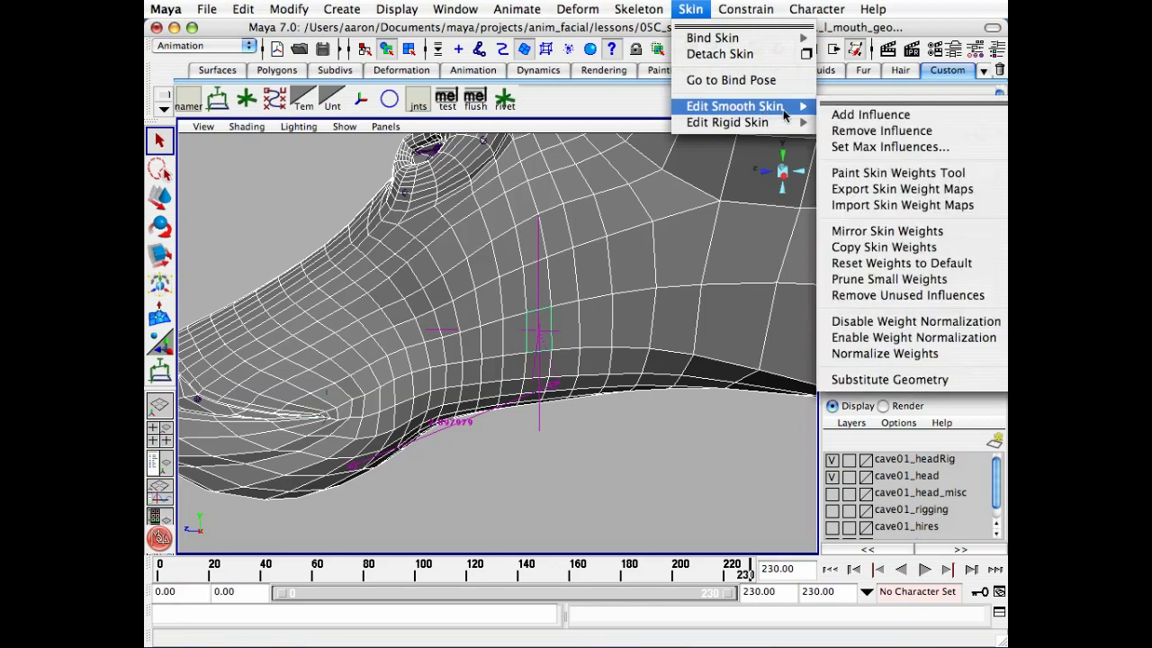
pyautogui.click(958, 248)
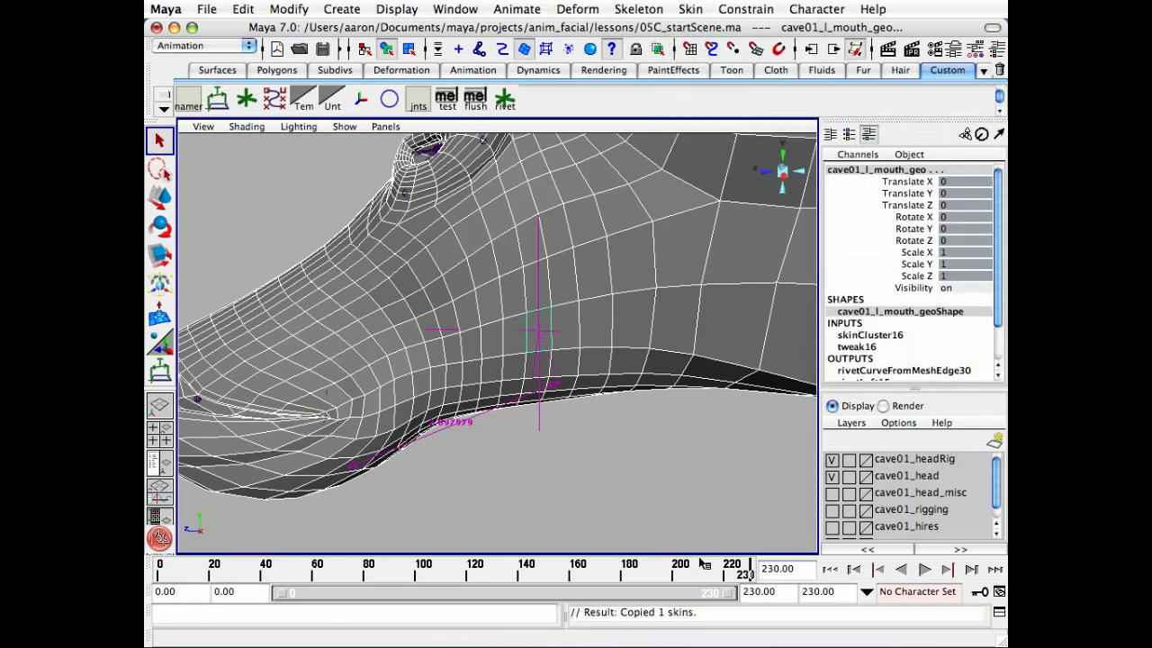
# Scrub to frame 88 and back to frame 230 to check how the reweighted cheek face follows the head.
pyautogui.moveTo(747, 576); pyautogui.dragTo(387, 576)
pyautogui.keyDown('alt'); pyautogui.moveTo(421, 394); pyautogui.dragTo(394, 508, button='middle'); pyautogui.keyUp('alt')
pyautogui.keyDown('alt'); pyautogui.moveTo(514, 405); pyautogui.dragTo(482, 405, button='right'); pyautogui.keyUp('alt')
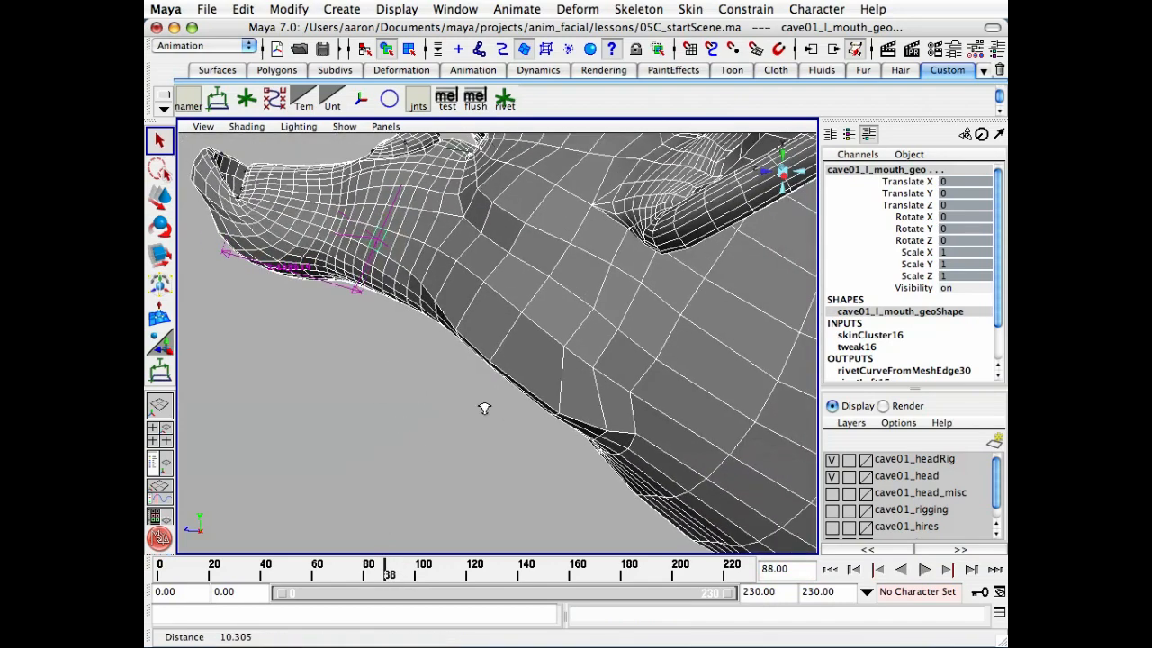
pyautogui.moveTo(675, 573); pyautogui.dragTo(765, 574)
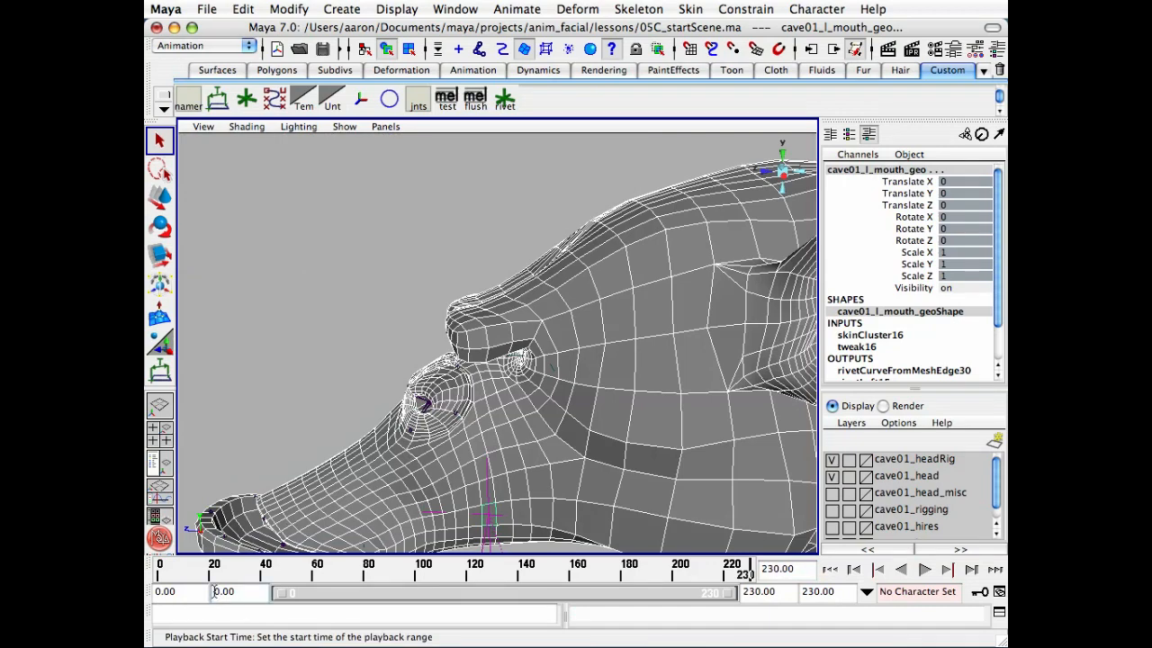
# Set the playback start time to 210, clear the selection and hide the Range Slider.
pyautogui.press('Return')
pyautogui.click(204, 398)
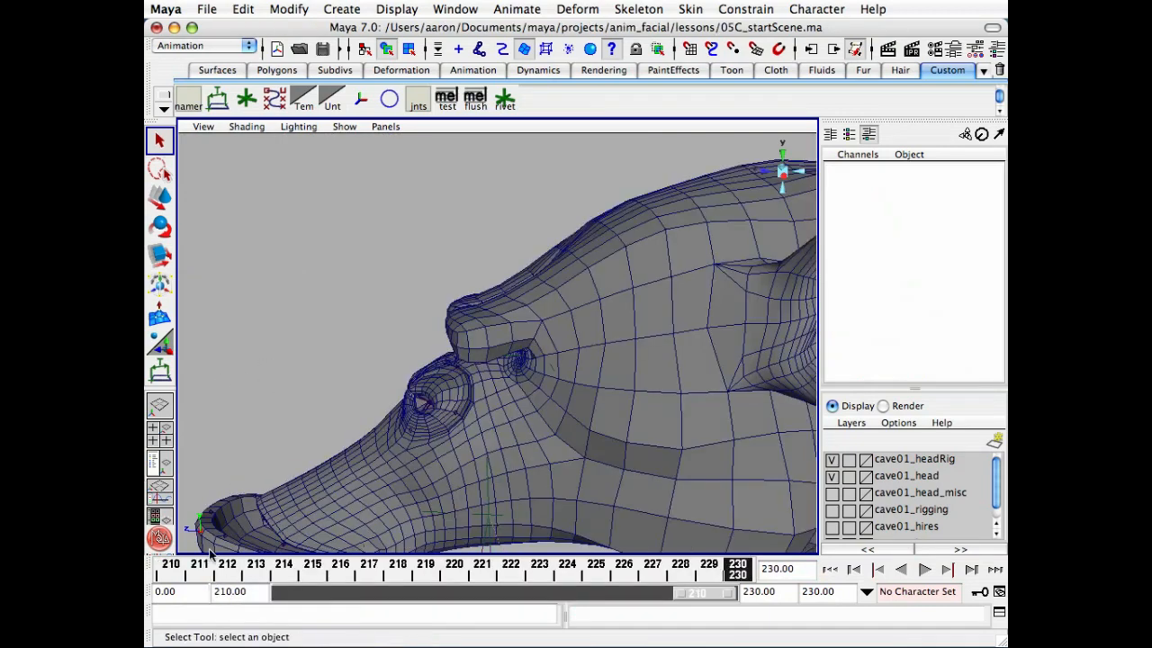
pyautogui.click(151, 594)
# Examine the cheek, mouth corner and distance measurement from several angles at frame 230.
pyautogui.keyDown('alt'); pyautogui.moveTo(300, 404); pyautogui.dragTo(390, 422); pyautogui.keyUp('alt')
pyautogui.keyDown('alt'); pyautogui.moveTo(390, 421); pyautogui.dragTo(548, 429, button='right'); pyautogui.keyUp('alt')
pyautogui.keyDown('alt'); pyautogui.moveTo(548, 429); pyautogui.dragTo(556, 380, button='middle'); pyautogui.keyUp('alt')
pyautogui.keyDown('alt'); pyautogui.moveTo(556, 380); pyautogui.dragTo(540, 383); pyautogui.keyUp('alt')
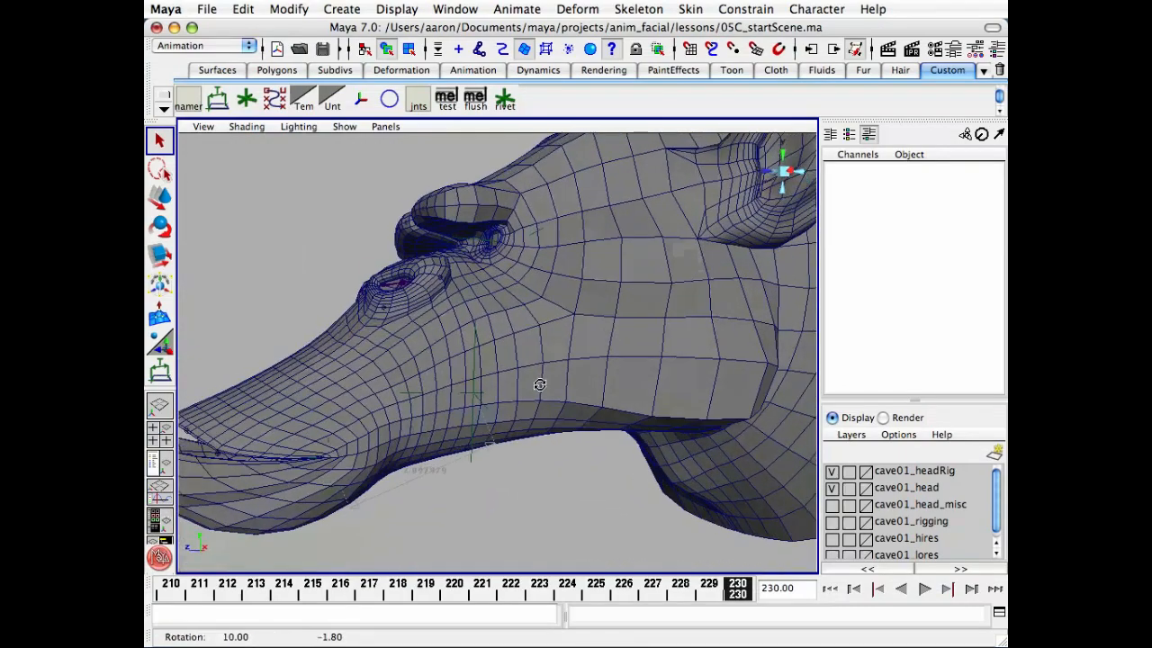
pyautogui.keyDown('alt'); pyautogui.moveTo(540, 383); pyautogui.dragTo(456, 394, button='right'); pyautogui.keyUp('alt')
pyautogui.keyDown('alt'); pyautogui.moveTo(456, 393); pyautogui.dragTo(514, 500); pyautogui.keyUp('alt')
pyautogui.keyDown('alt'); pyautogui.moveTo(545, 471); pyautogui.dragTo(537, 436, button='middle'); pyautogui.keyUp('alt')
pyautogui.keyDown('alt'); pyautogui.moveTo(536, 435); pyautogui.dragTo(504, 432); pyautogui.keyUp('alt')
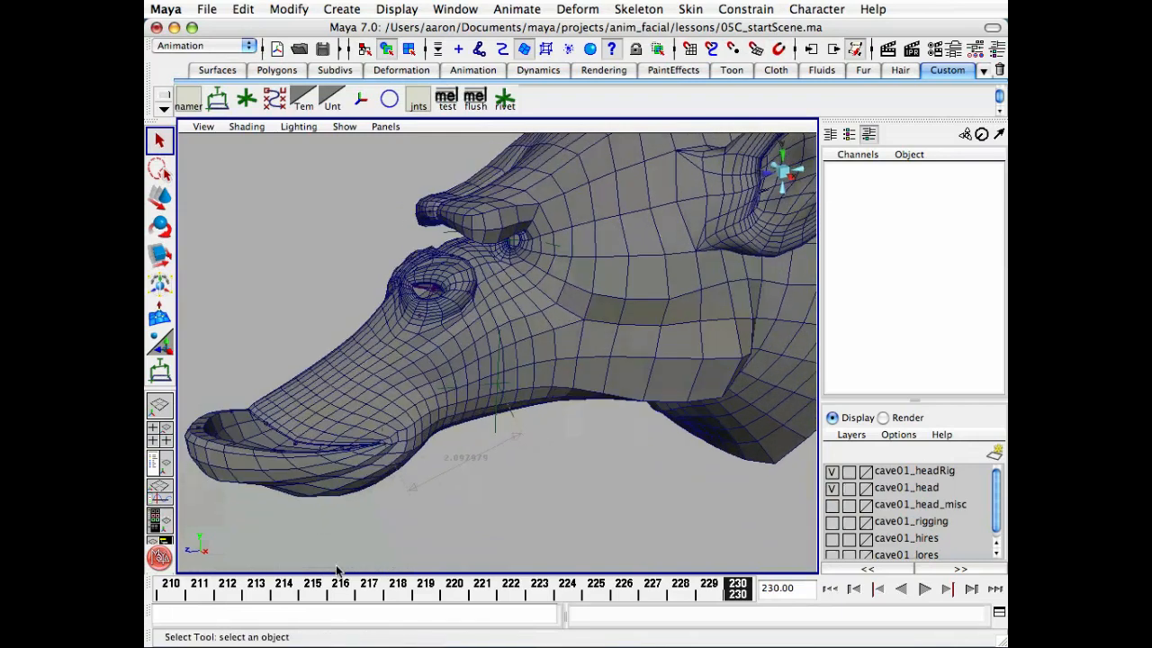
pyautogui.keyDown('alt'); pyautogui.moveTo(392, 474); pyautogui.dragTo(427, 461); pyautogui.keyUp('alt')
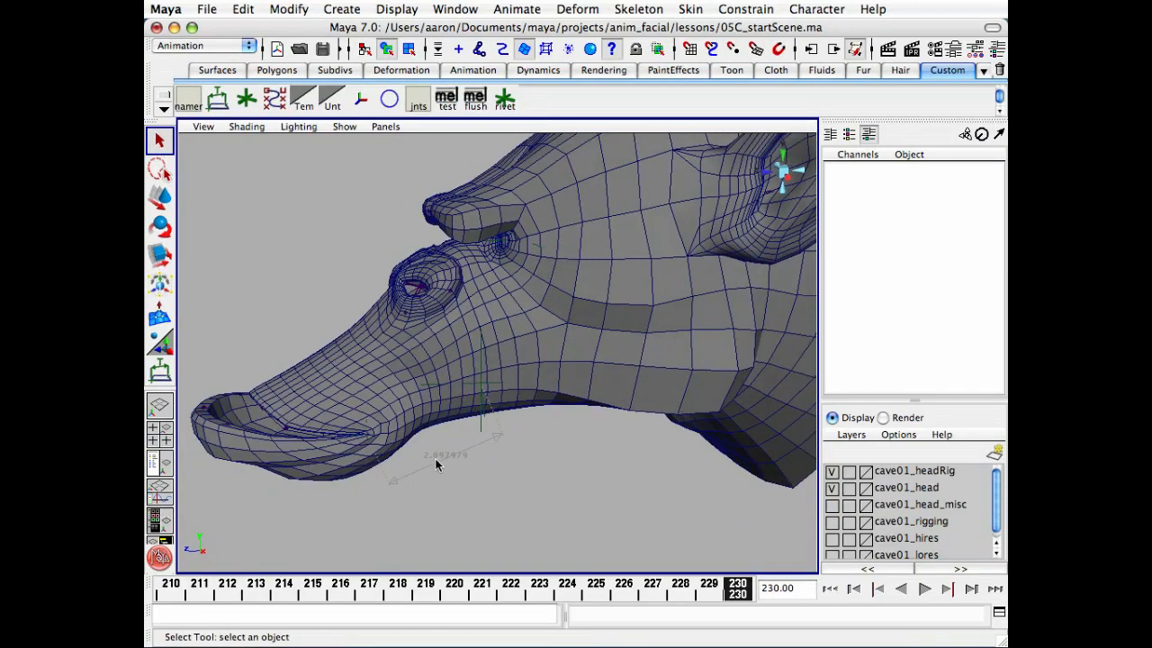
# Select cave01_l_mouth_dist and repeatedly play frames 210 to 230 to check how the mouth-corner distance responds.
pyautogui.click(440, 457)
pyautogui.hotkey('alt', 'v')
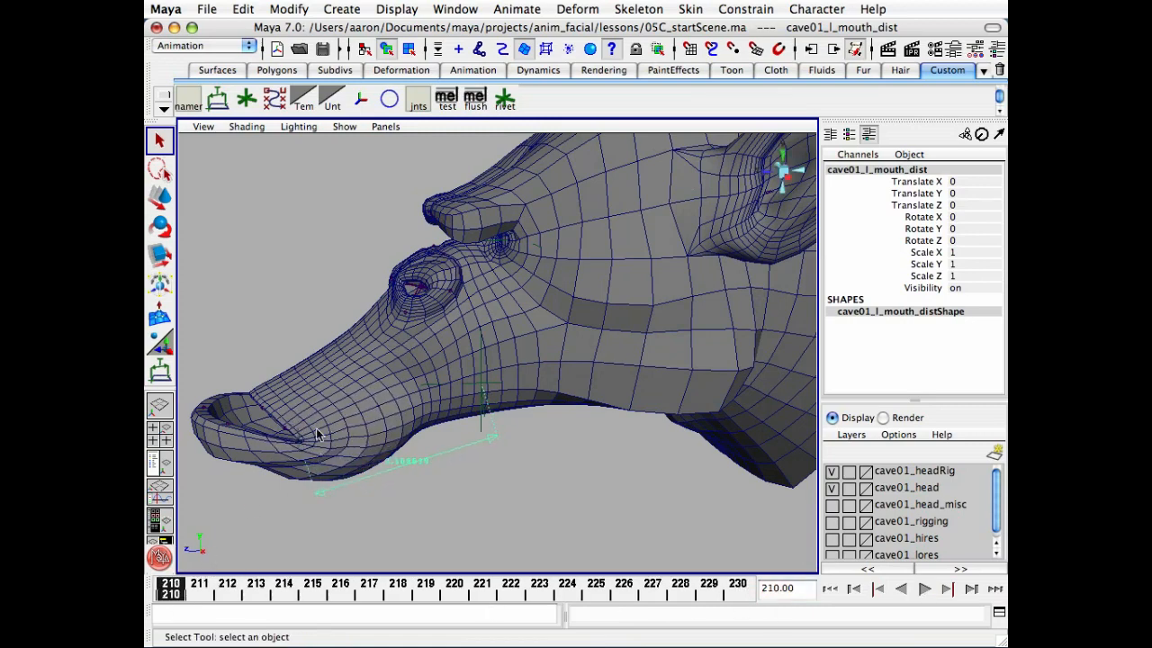
pyautogui.keyDown('alt'); pyautogui.moveTo(297, 445); pyautogui.dragTo(496, 390); pyautogui.keyUp('alt')
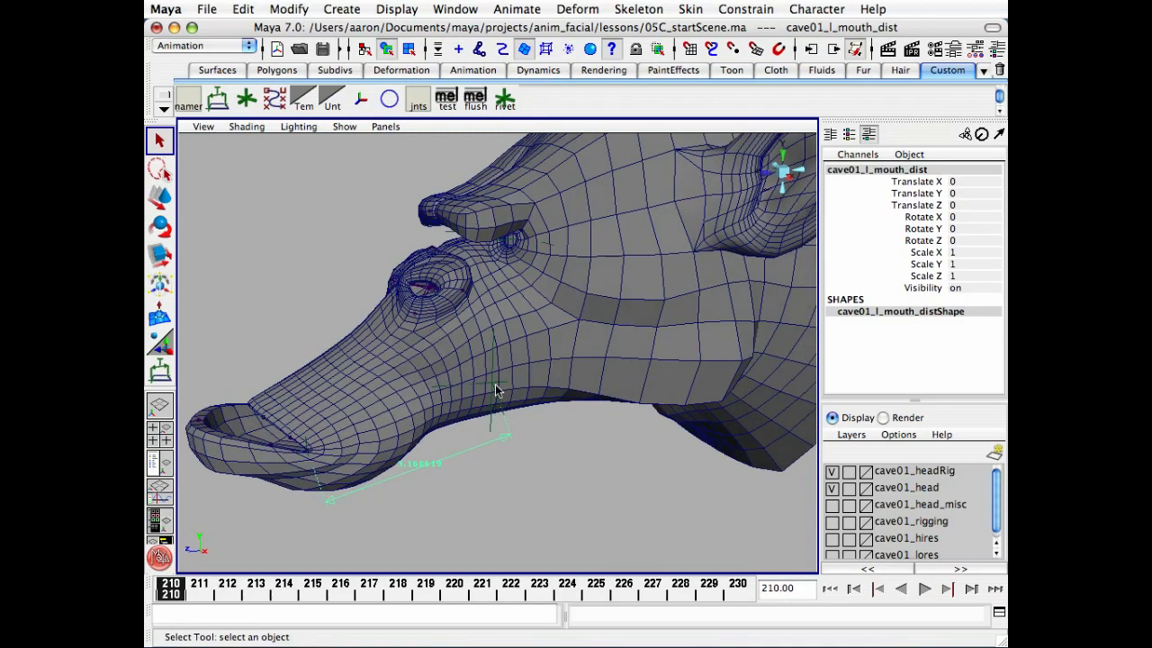
pyautogui.hotkey('alt', 'v')
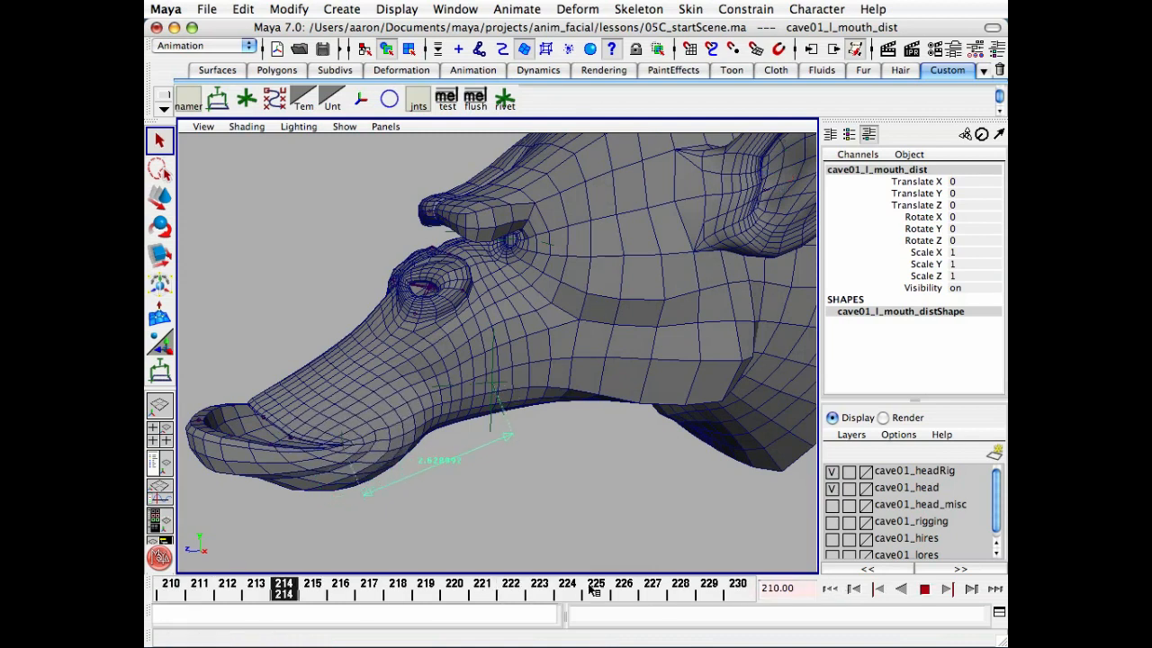
pyautogui.hotkey('alt', 'v')
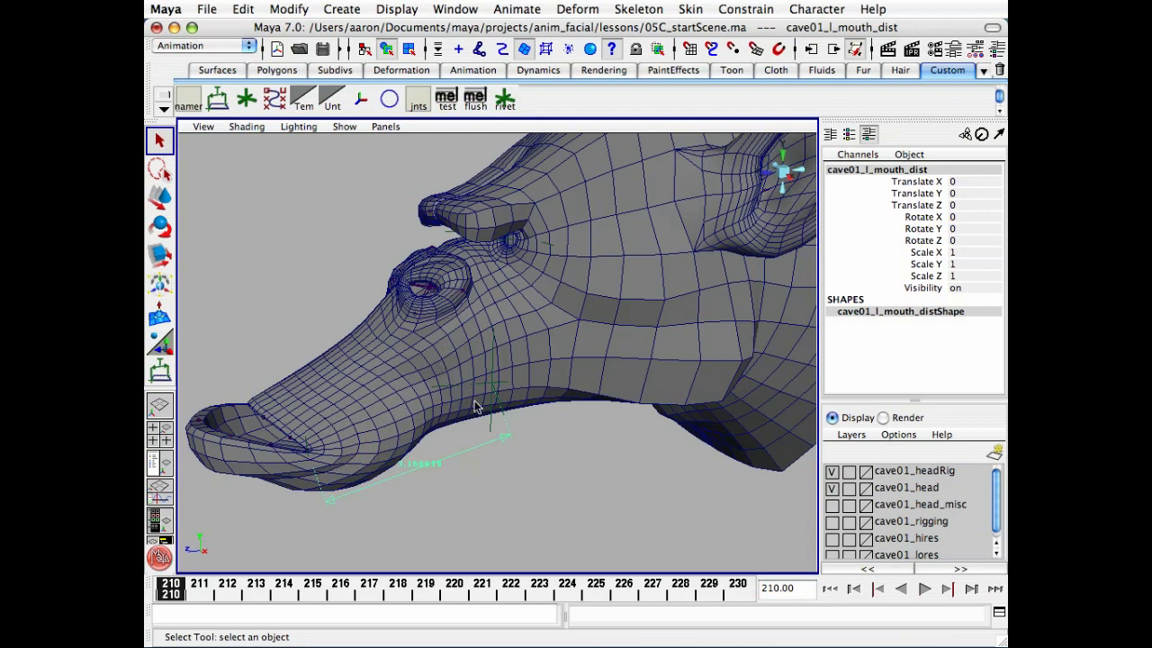
pyautogui.hotkey('alt', 'v')
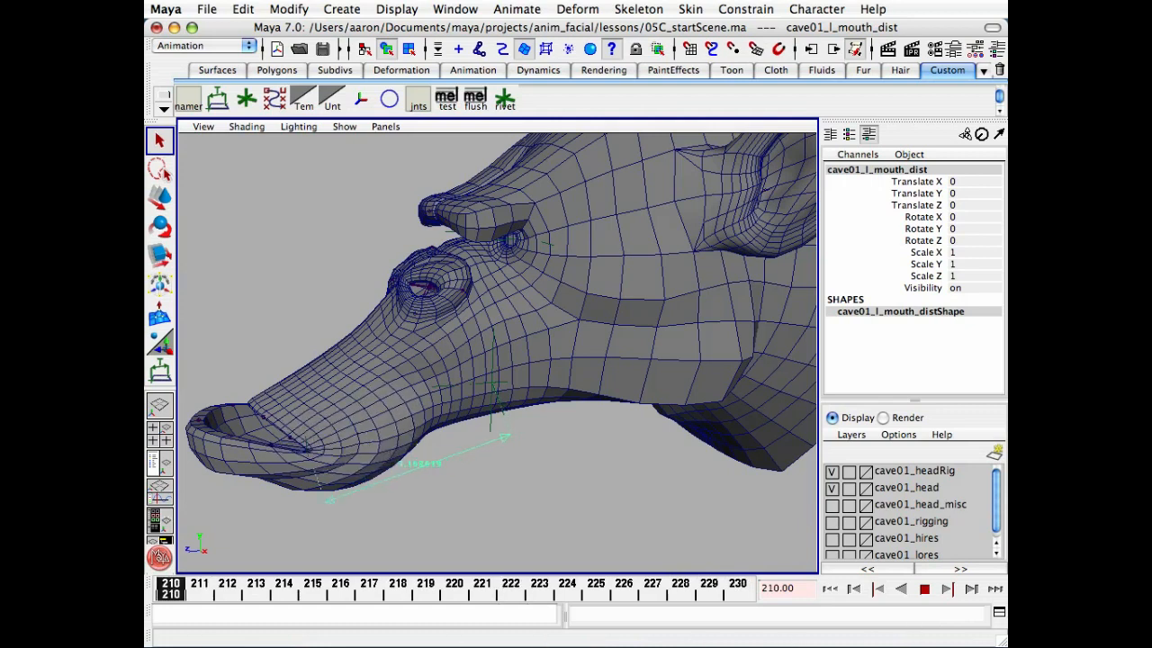
pyautogui.hotkey('alt', 'v')
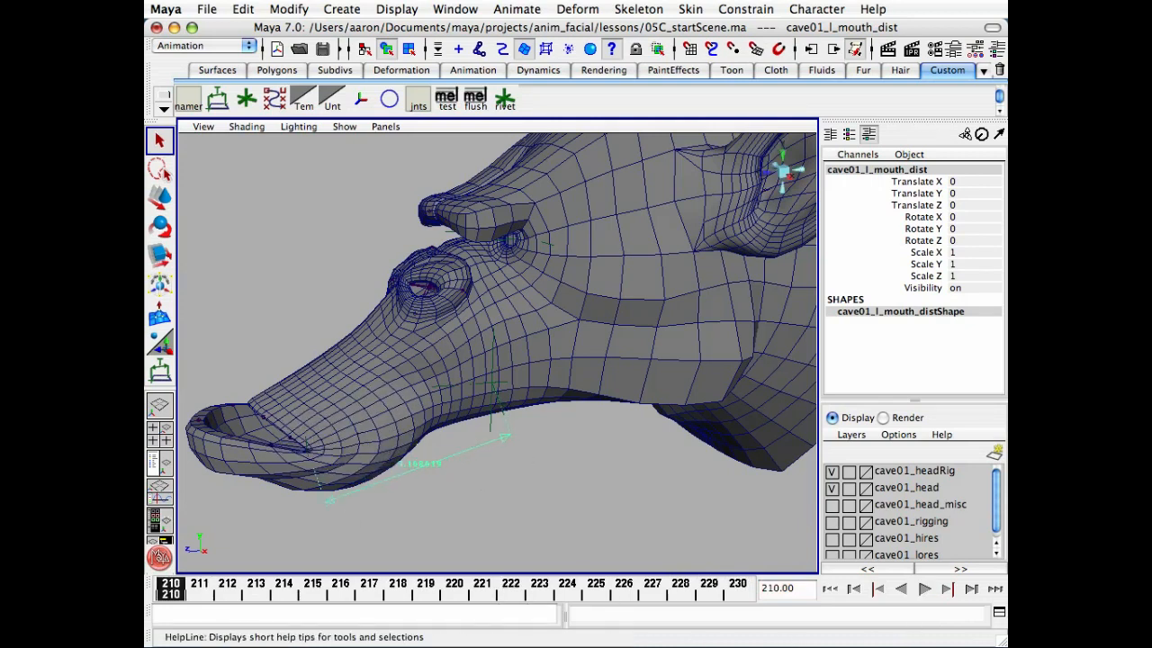